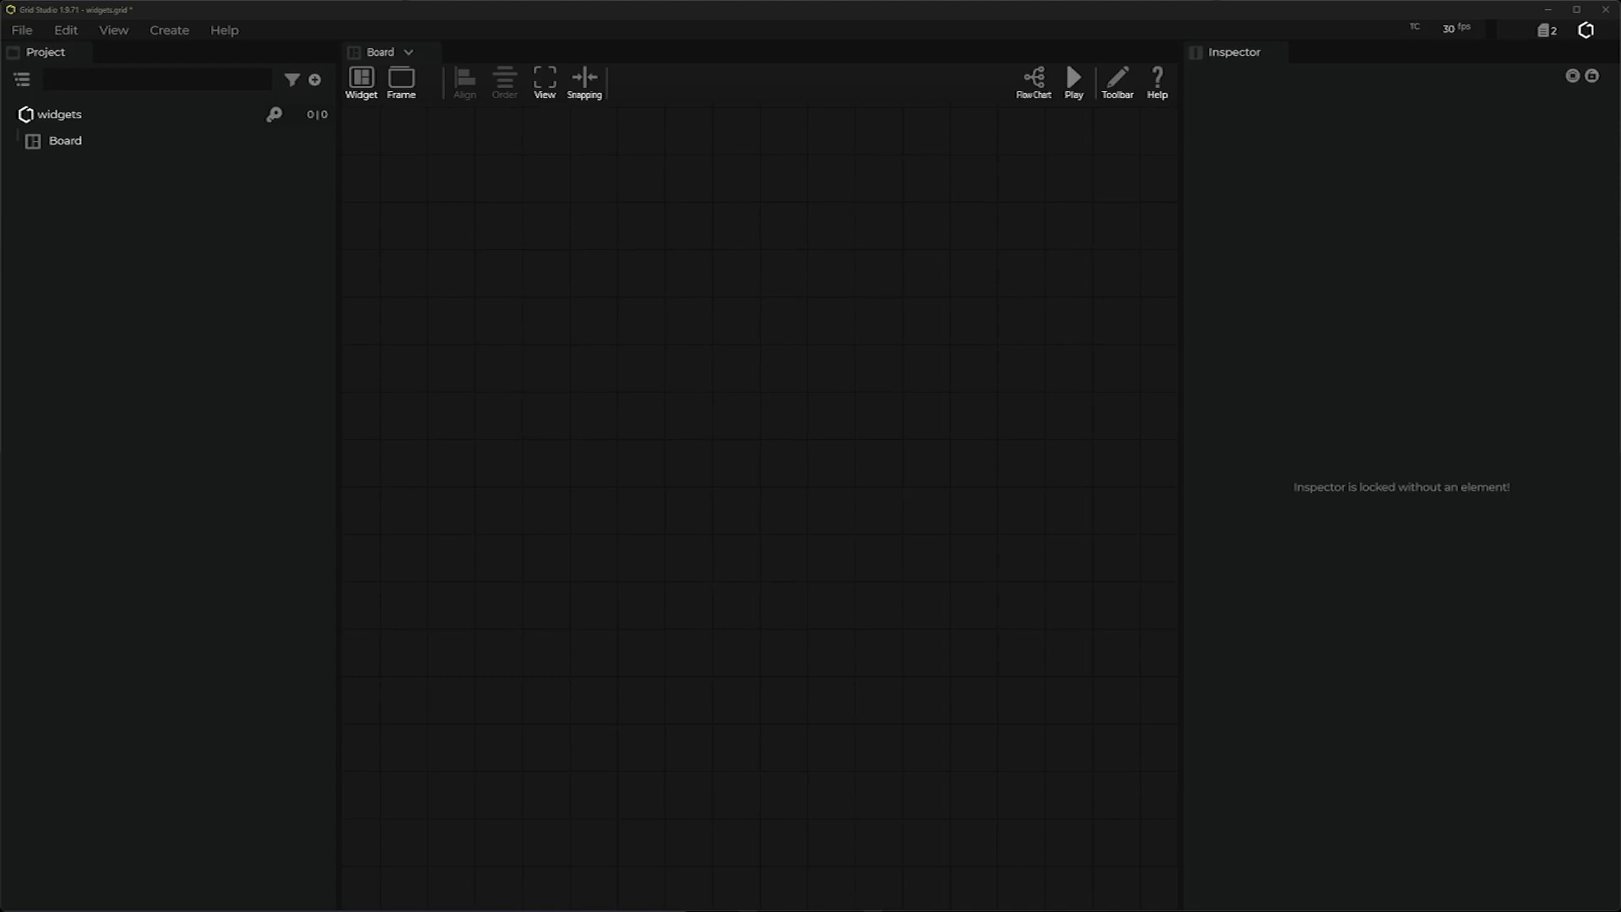
Add a core Widget to the empty board and shift it slightly from where it was placed.
right_click(631, 289)
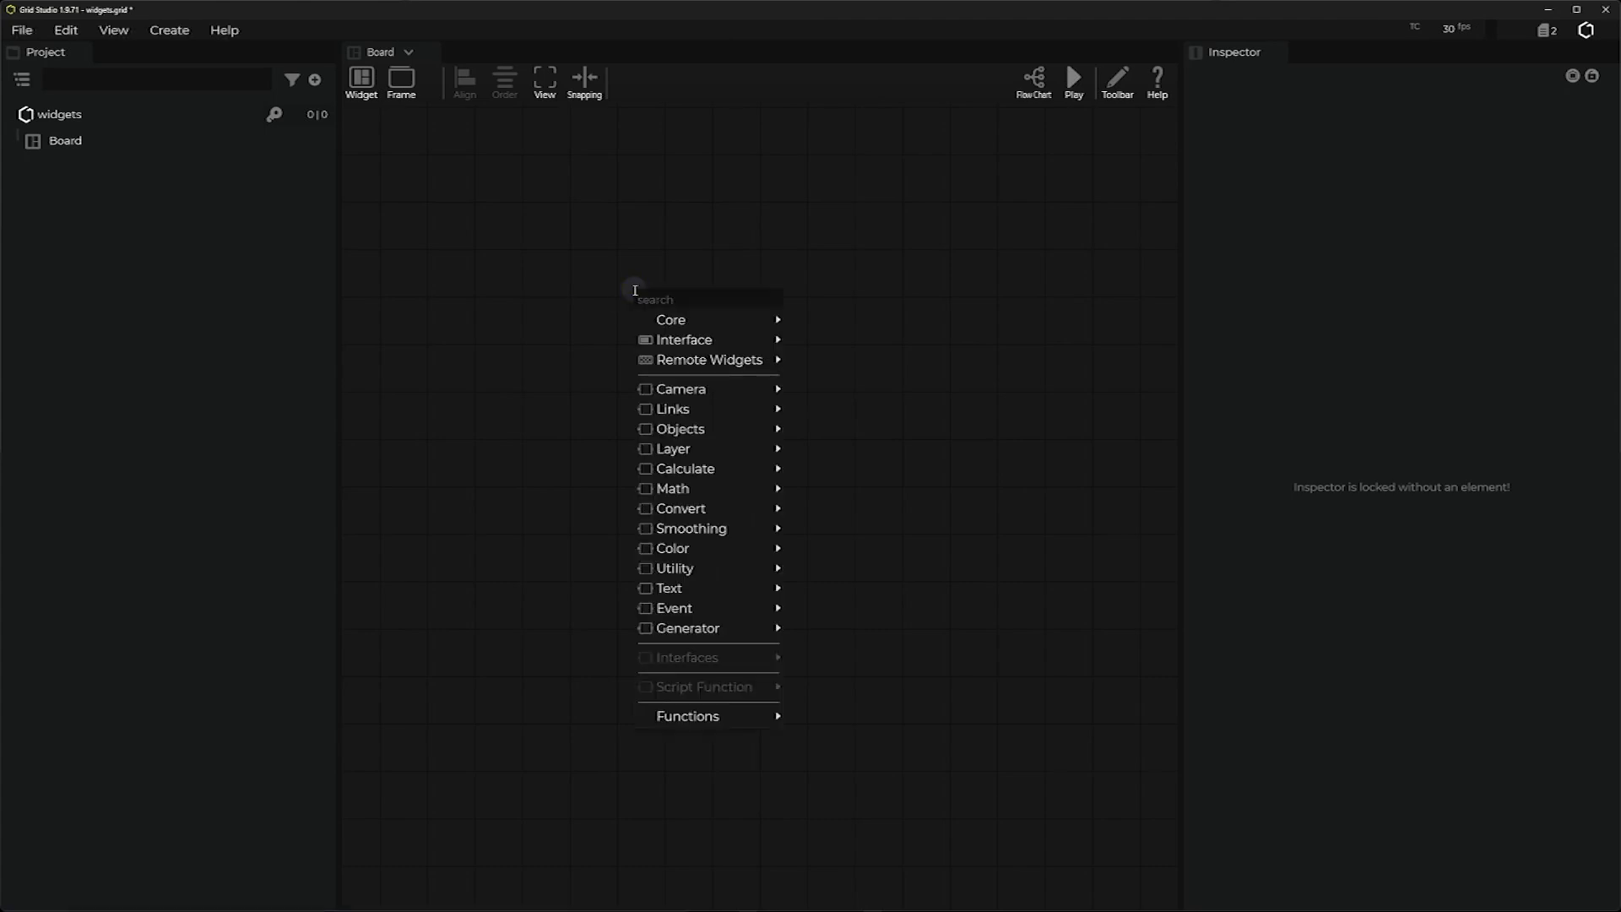
mouse_move(713, 341)
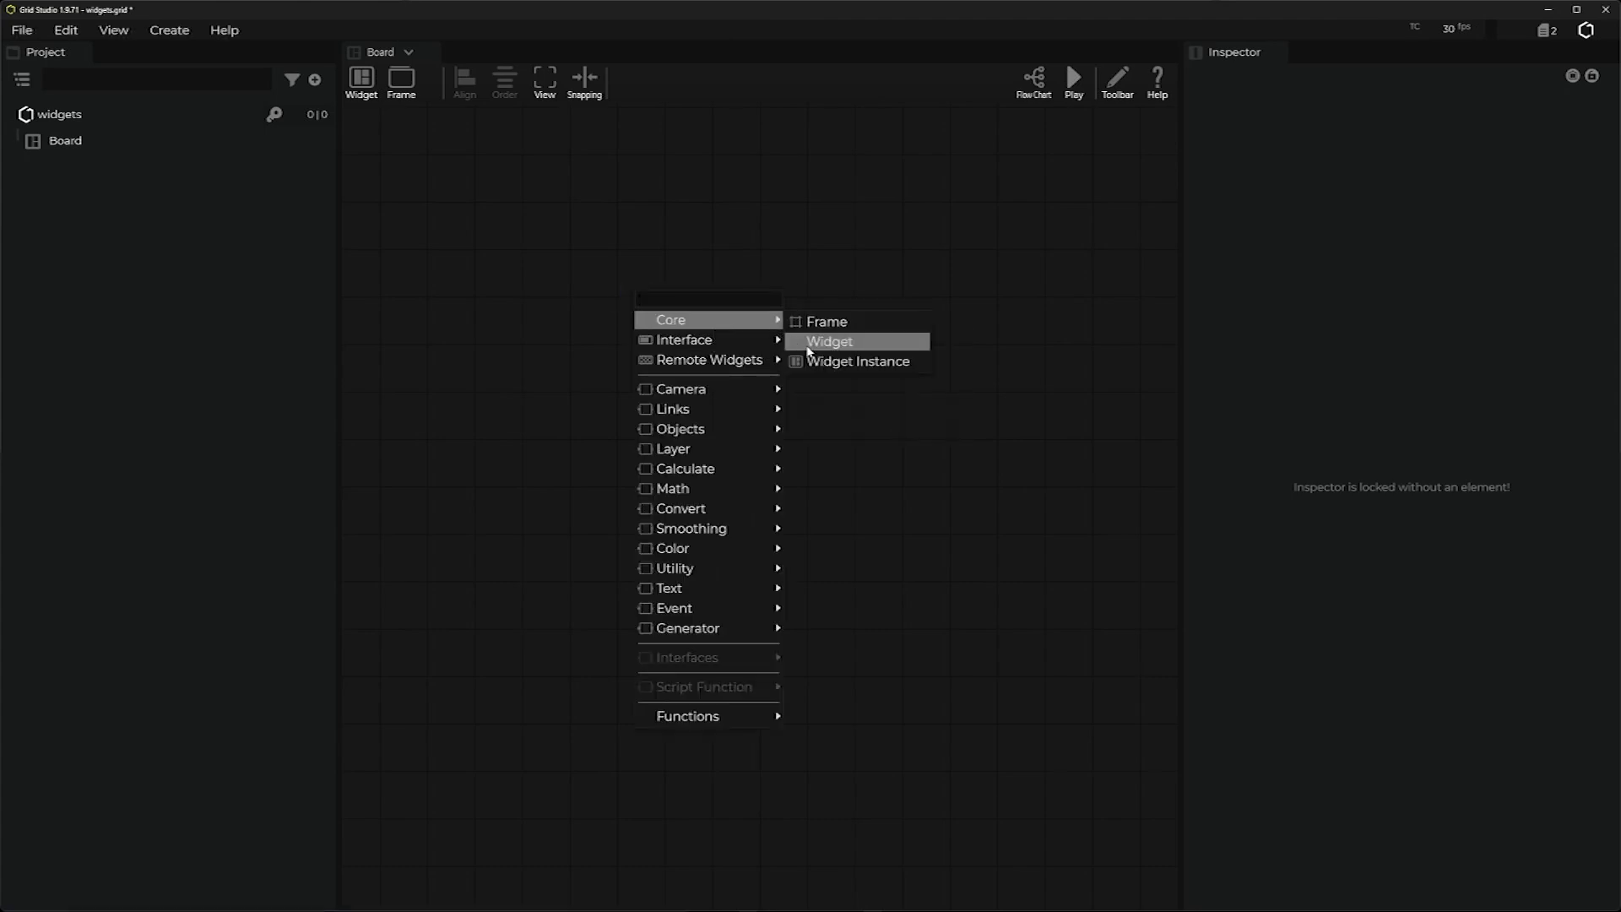
left_click(809, 342)
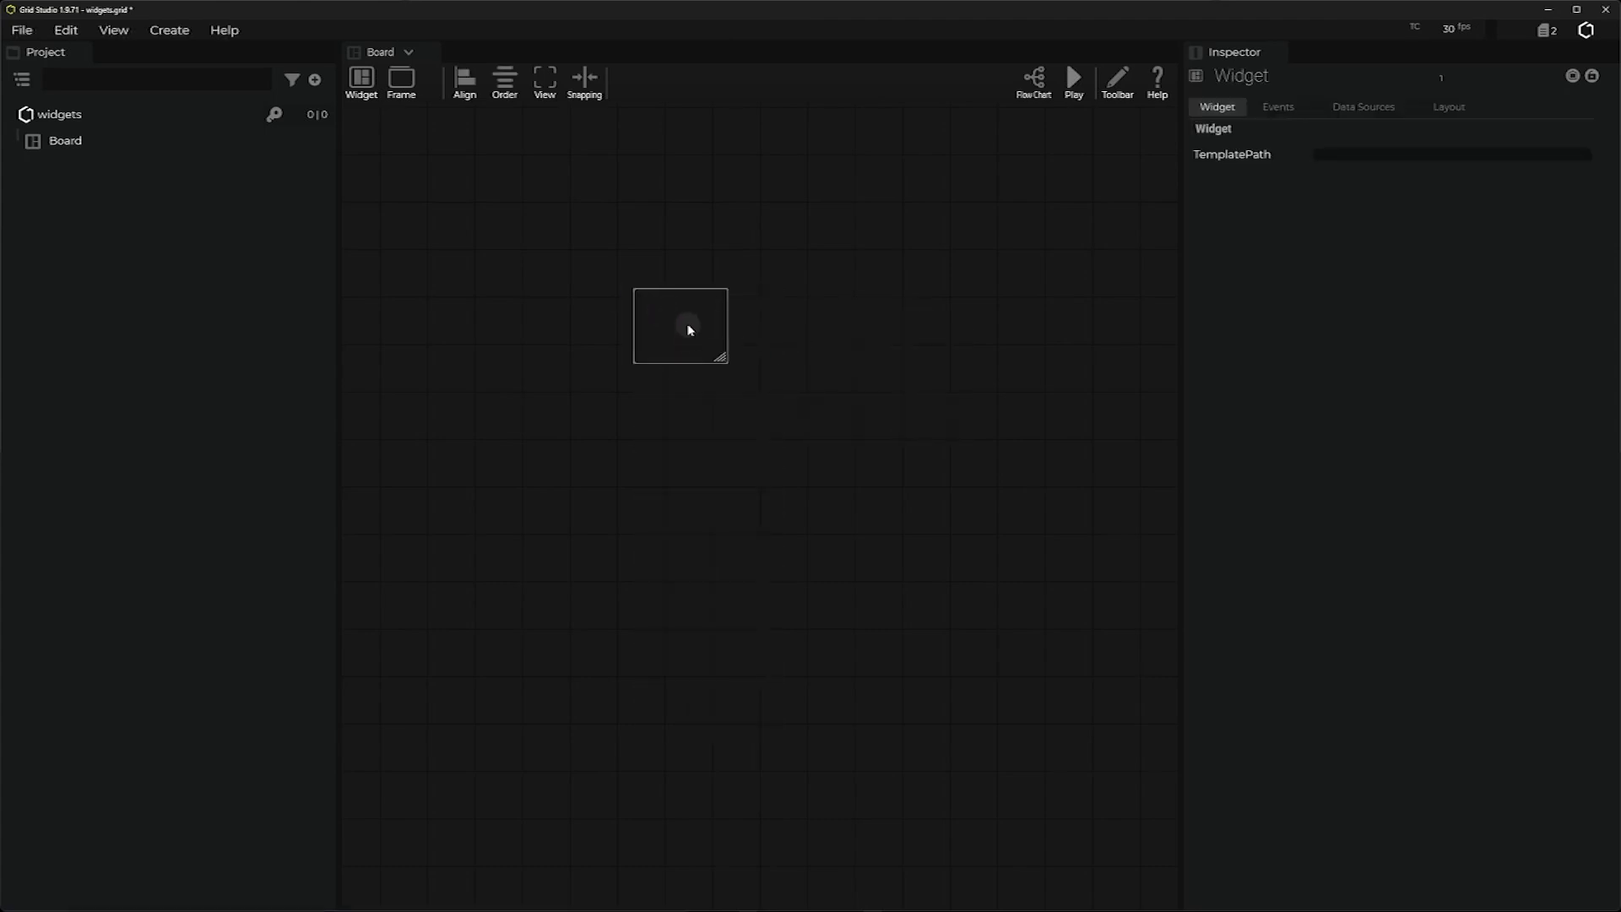
mouse_move(689, 329)
left_mouse_down()
mouse_move(625, 297)
mouse_move(711, 338)
left_mouse_up()
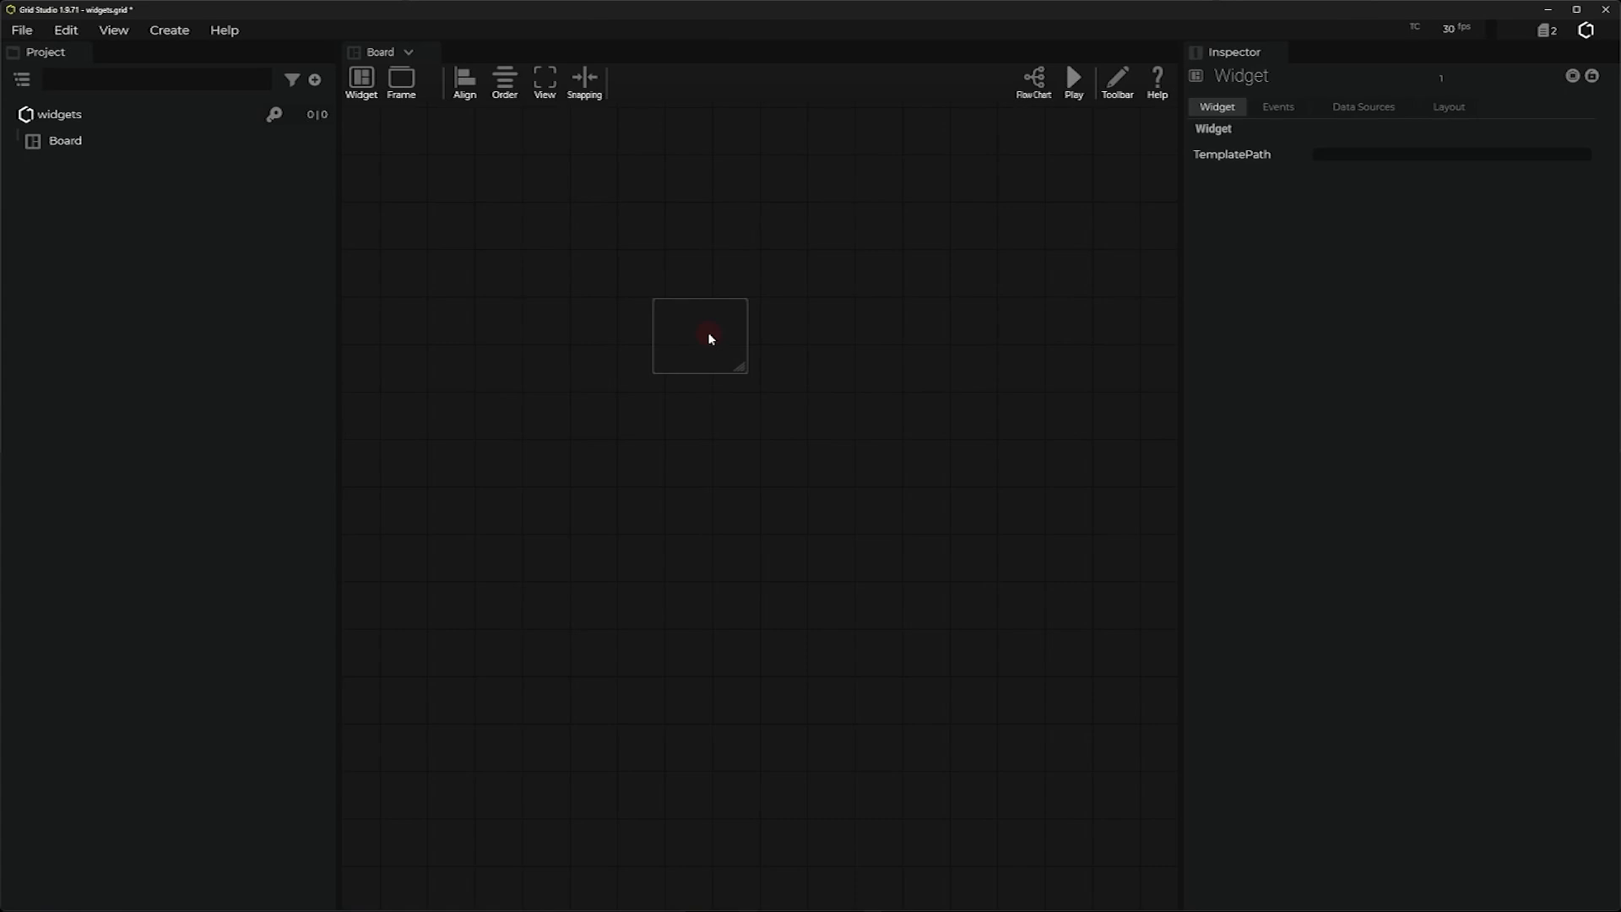
Enlarge the widget on the board and set its size to 180 by 180 px.
left_click(1458, 108)
left_click_drag(707, 346, 802, 460)
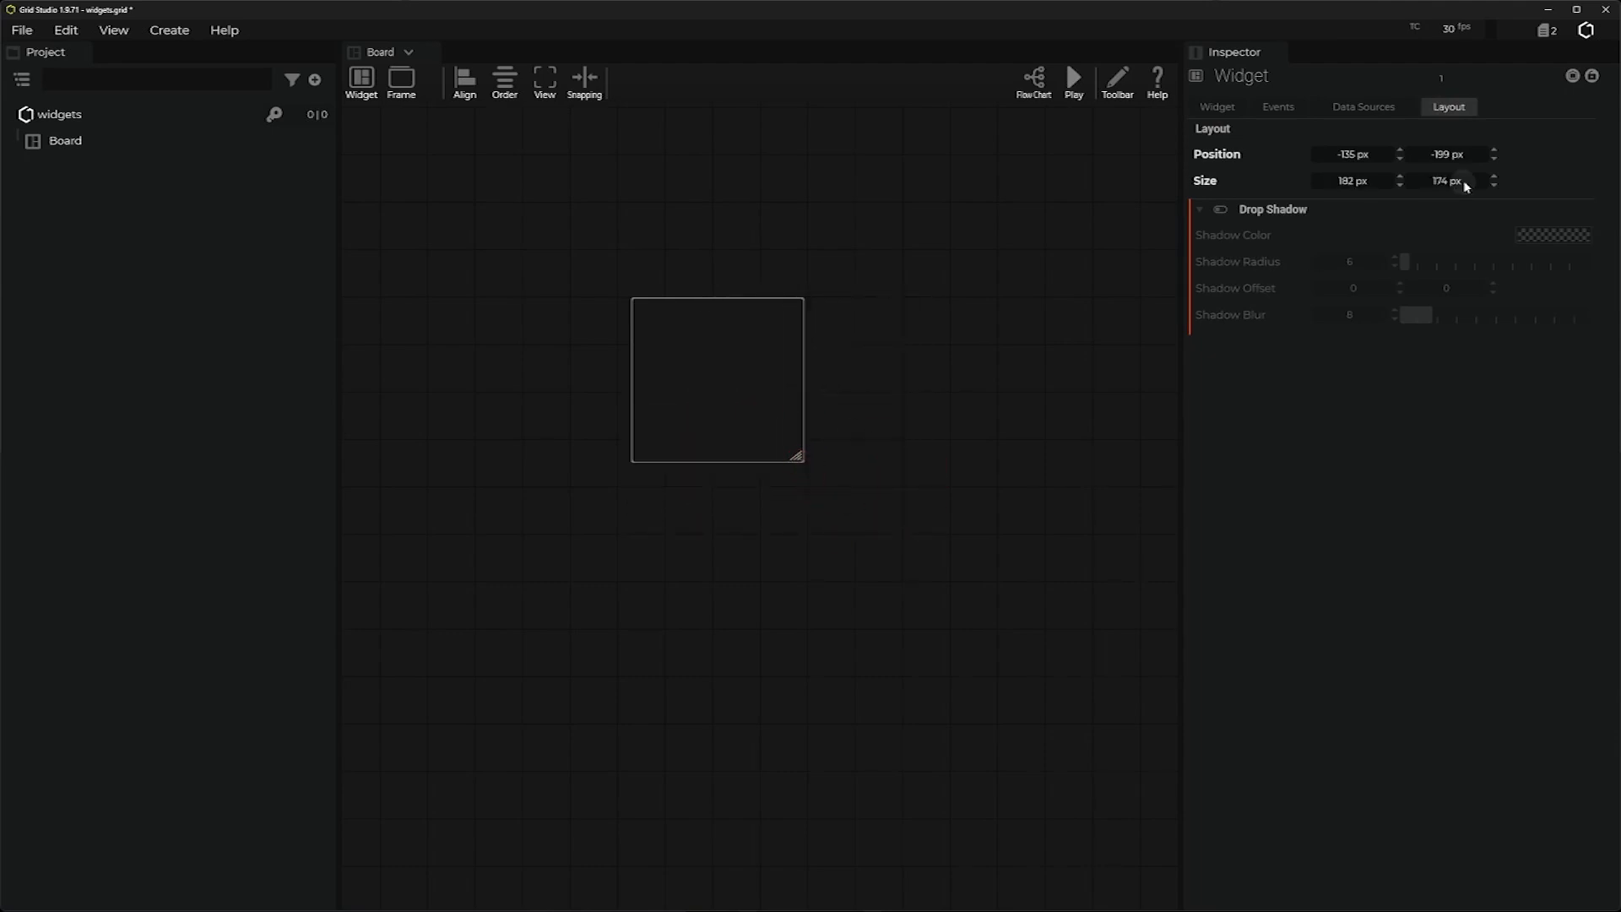
left_click(1331, 181)
type("180")
key("Tab")
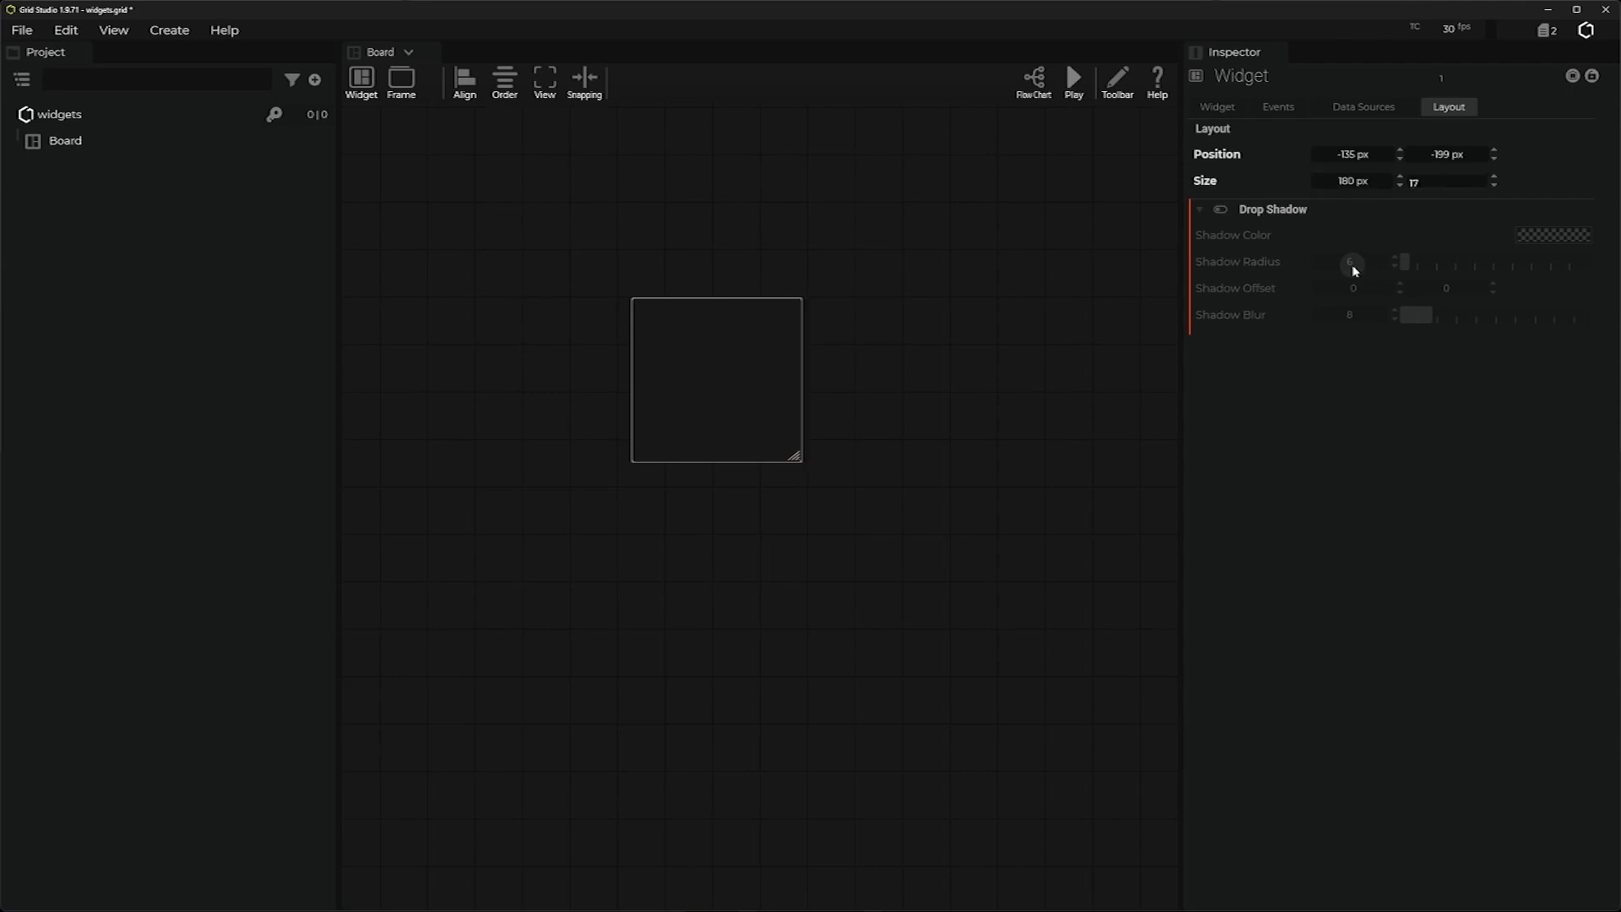
key("Return")
Open the widget in its editor and add a Rectangle shape to it.
left_click(682, 424)
right_click(693, 389)
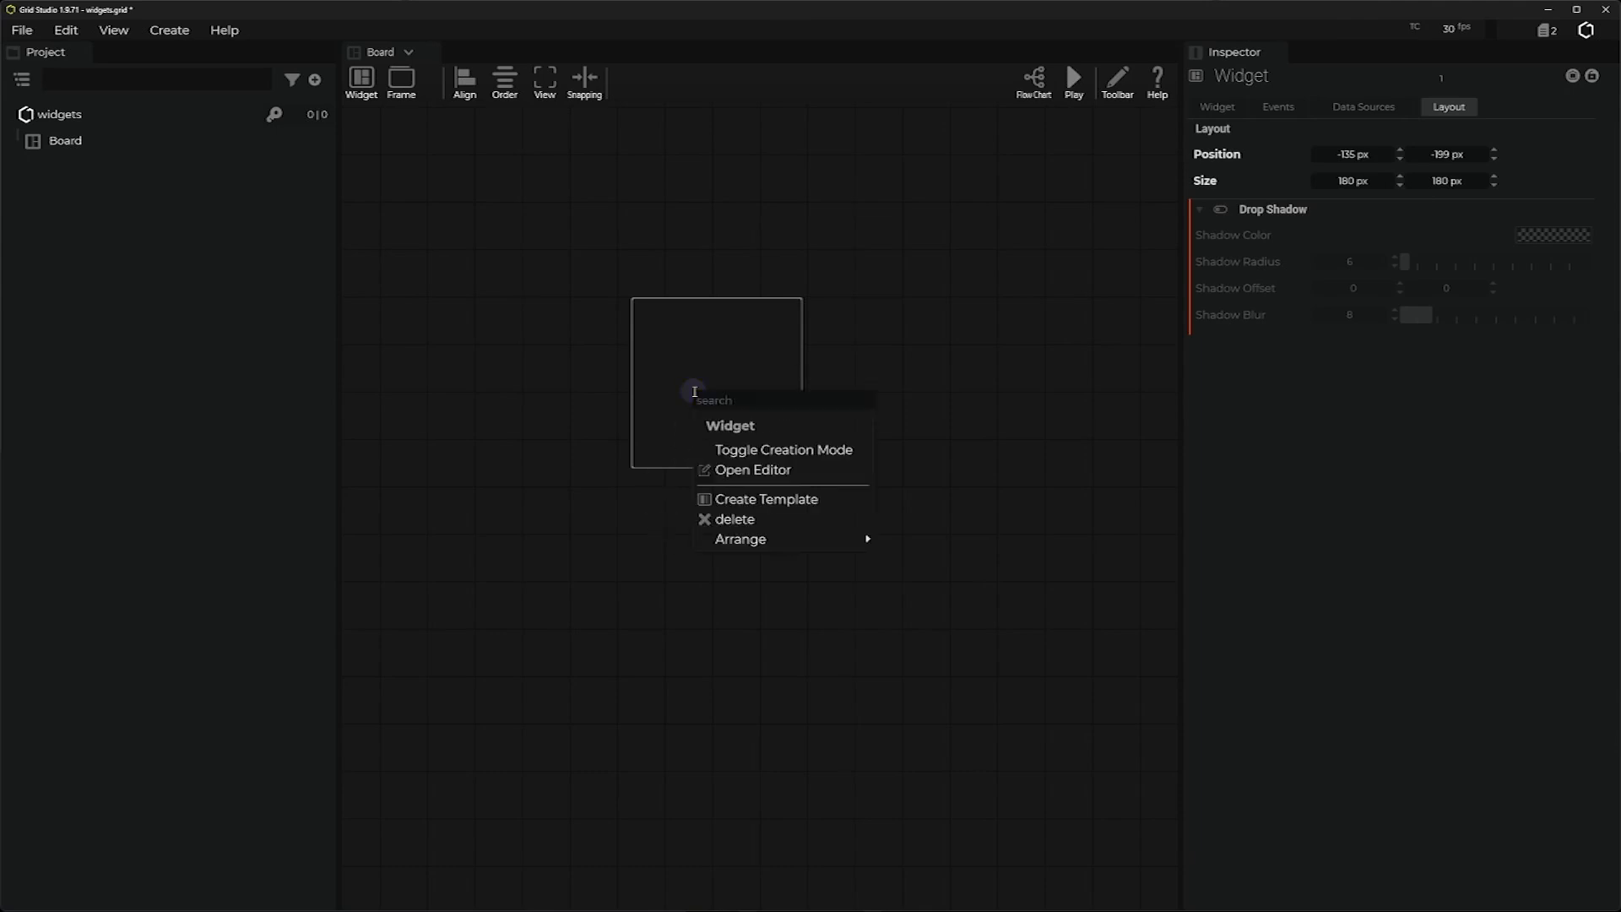
left_click(758, 471)
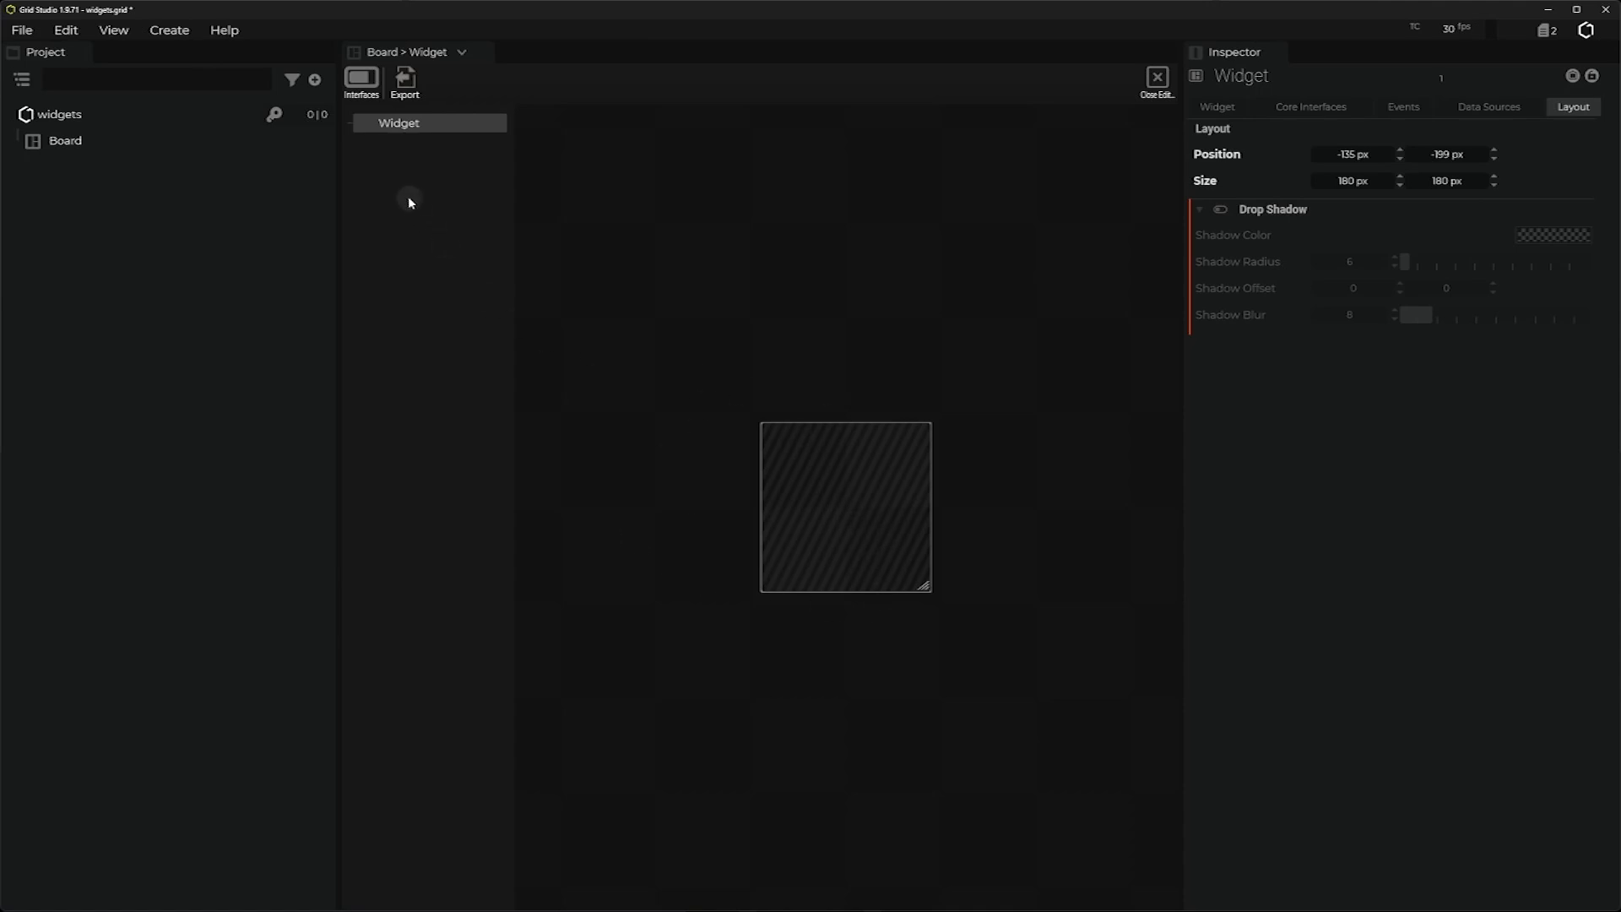
right_click(379, 161)
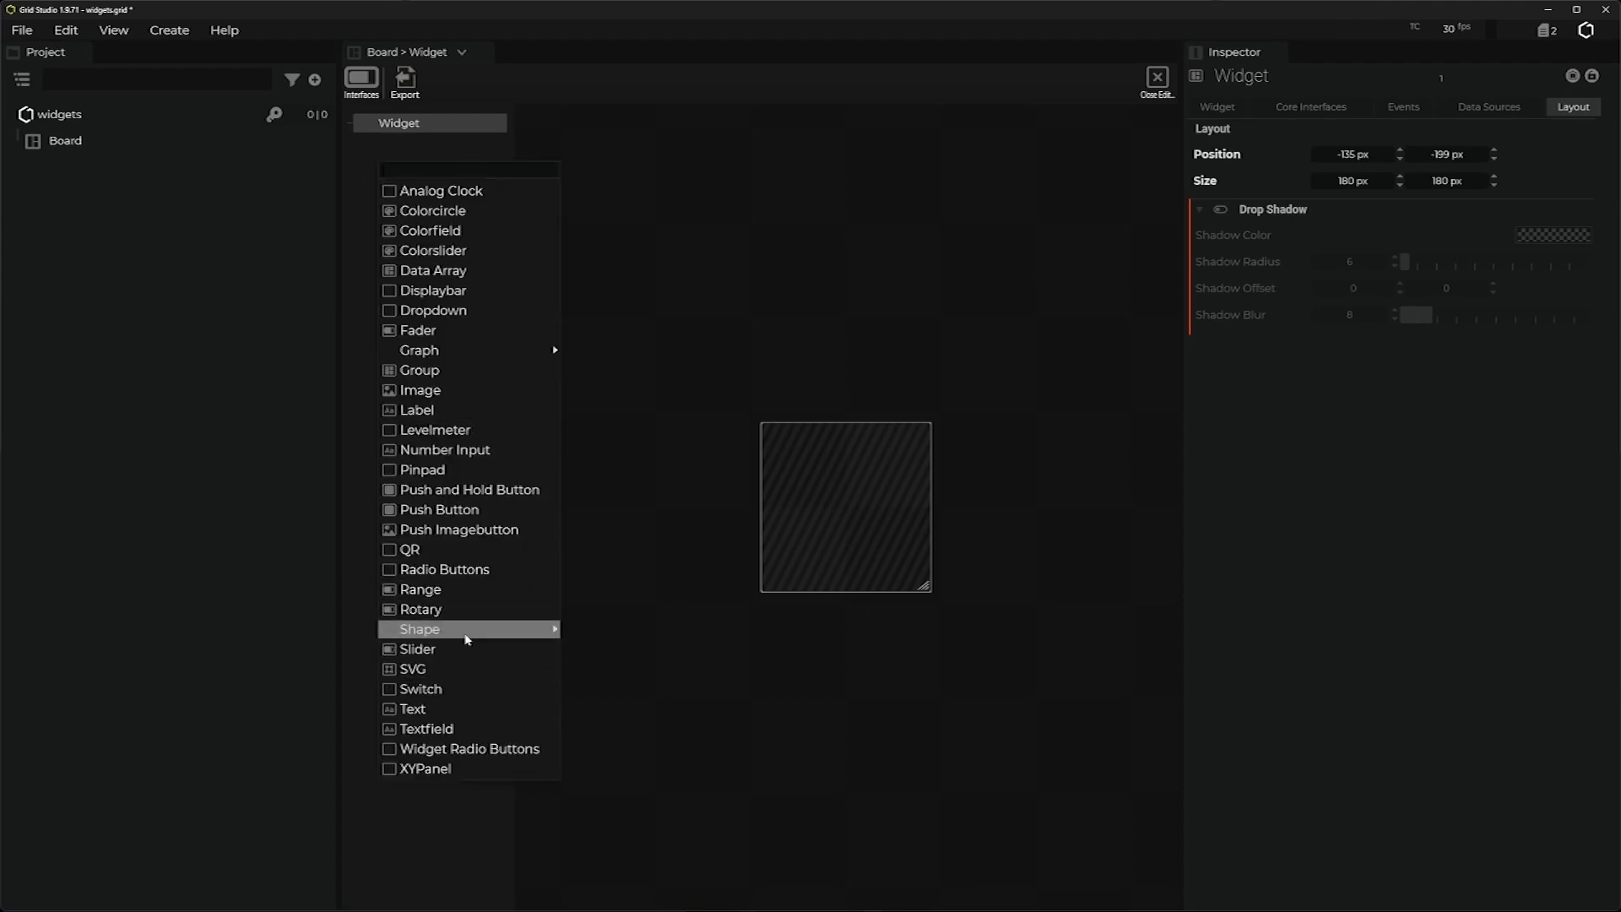
mouse_move(467, 632)
left_click(620, 714)
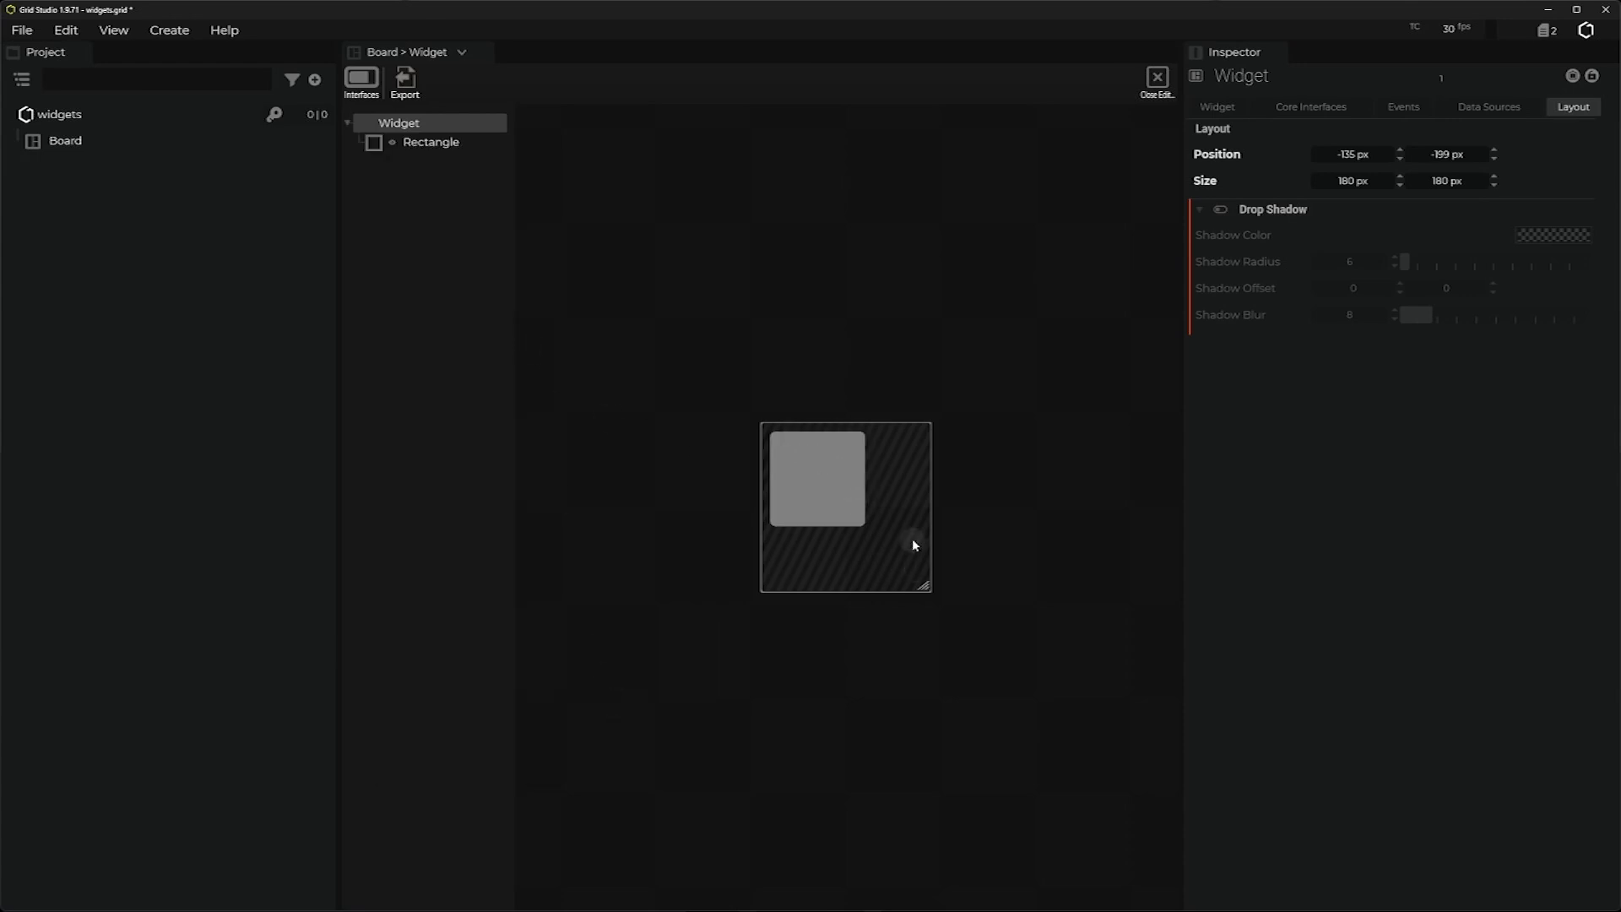
Enlarge the rectangle to about 163 by 157 px and move it to about 11 px left and 16 px top margin.
left_click(833, 483)
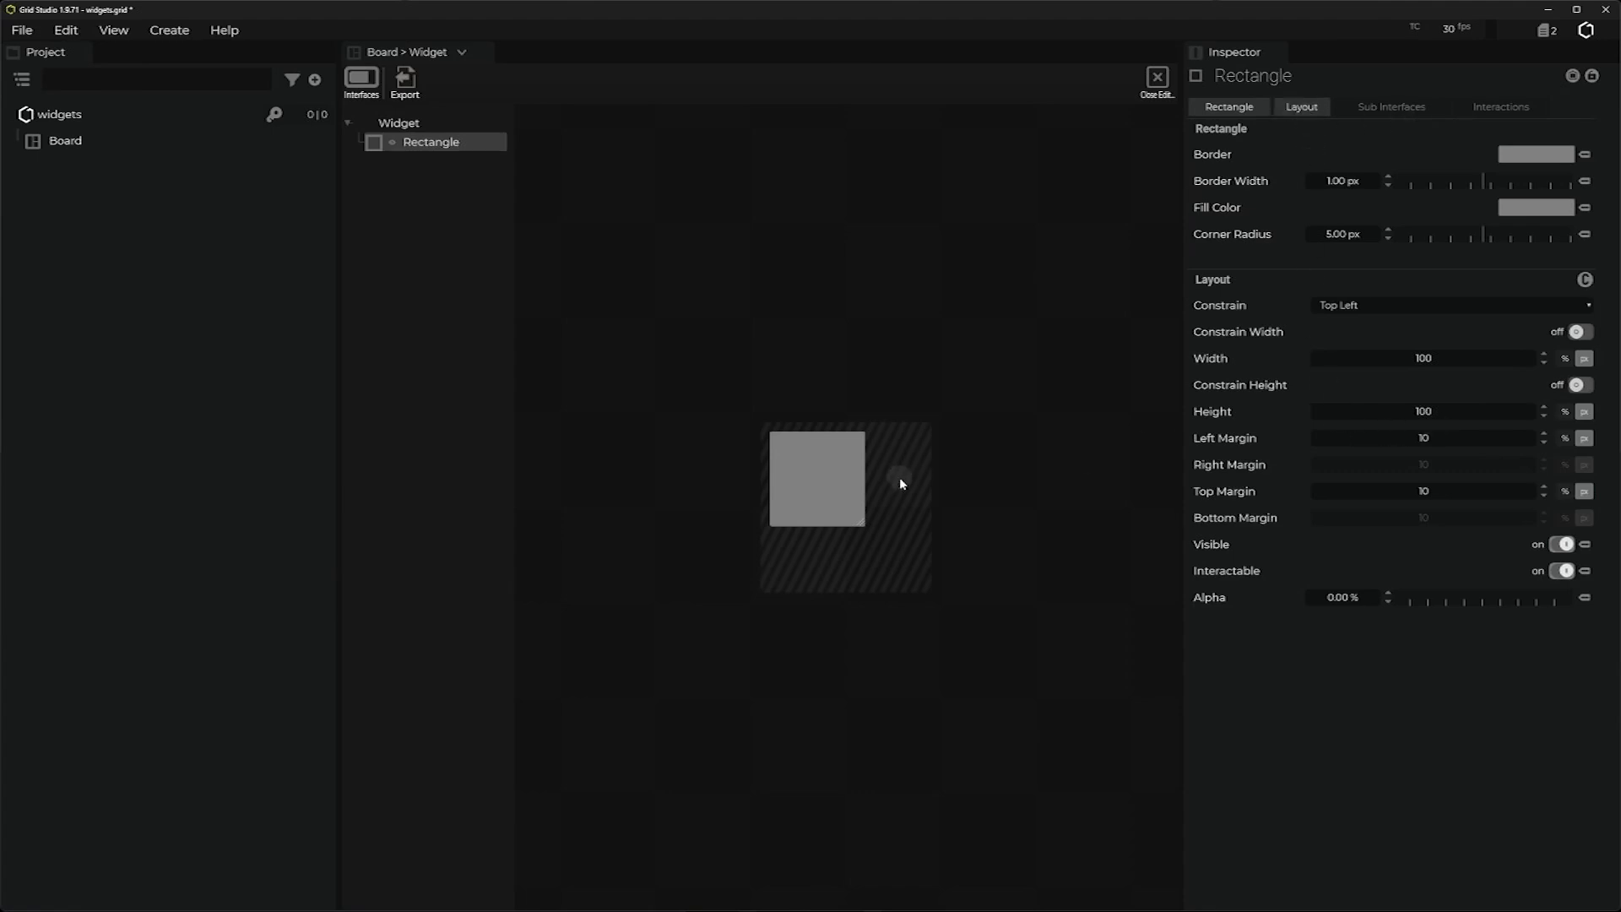
left_click(840, 488)
mouse_move(842, 492)
left_mouse_down()
mouse_move(833, 511)
mouse_move(874, 515)
mouse_move(846, 499)
left_mouse_up()
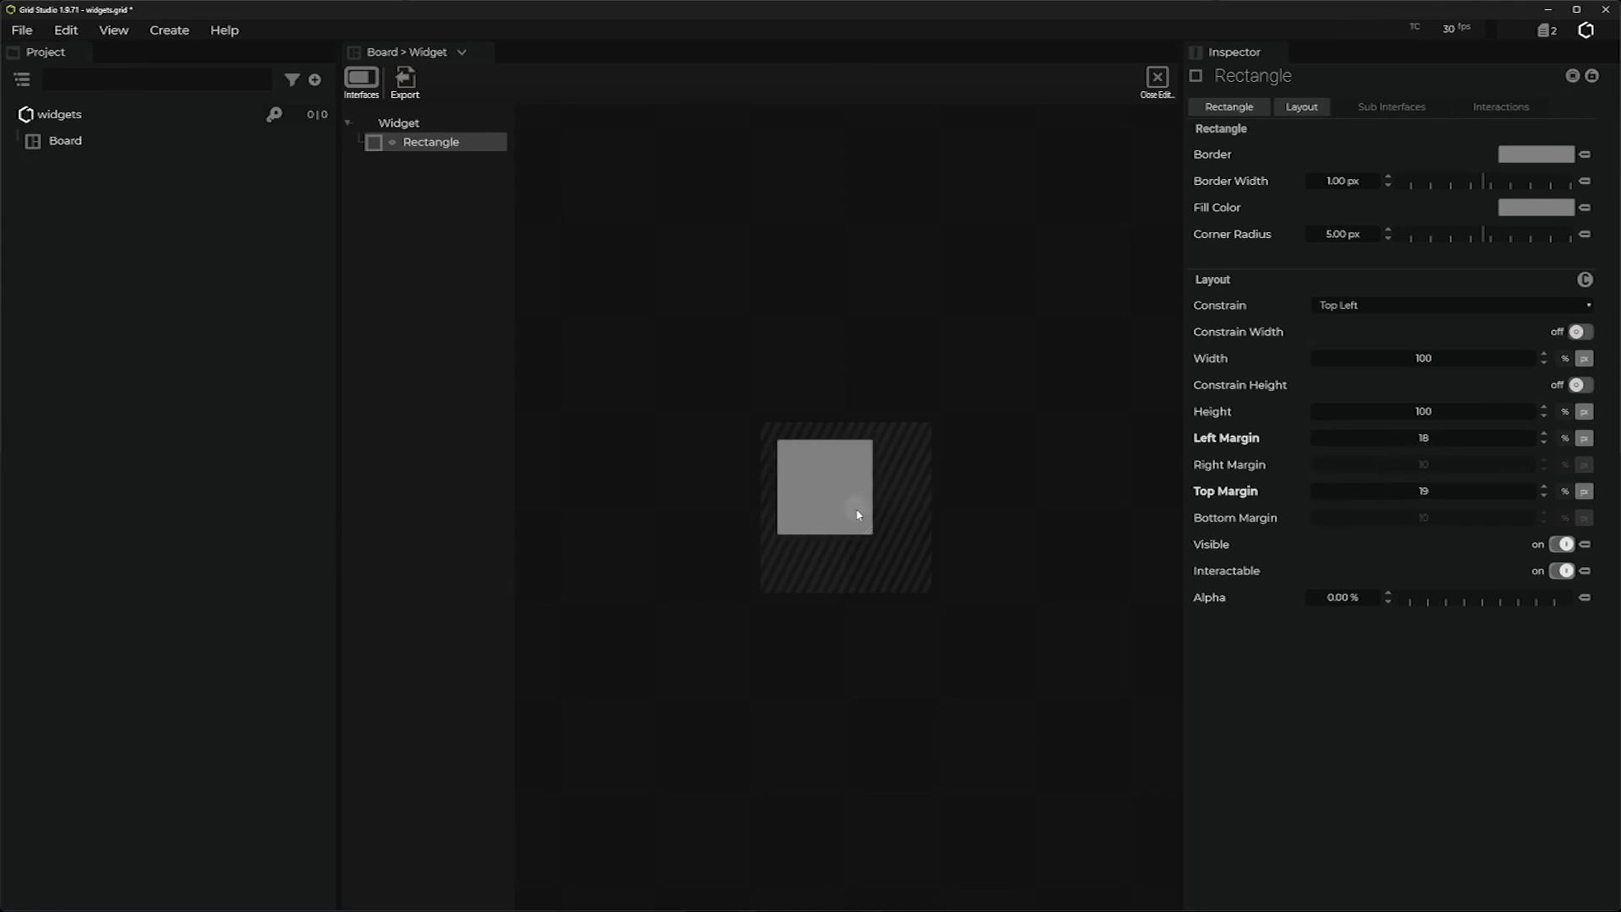
left_click(868, 530)
mouse_move(868, 530)
left_mouse_down()
mouse_move(947, 585)
mouse_move(839, 528)
mouse_move(848, 541)
left_mouse_up()
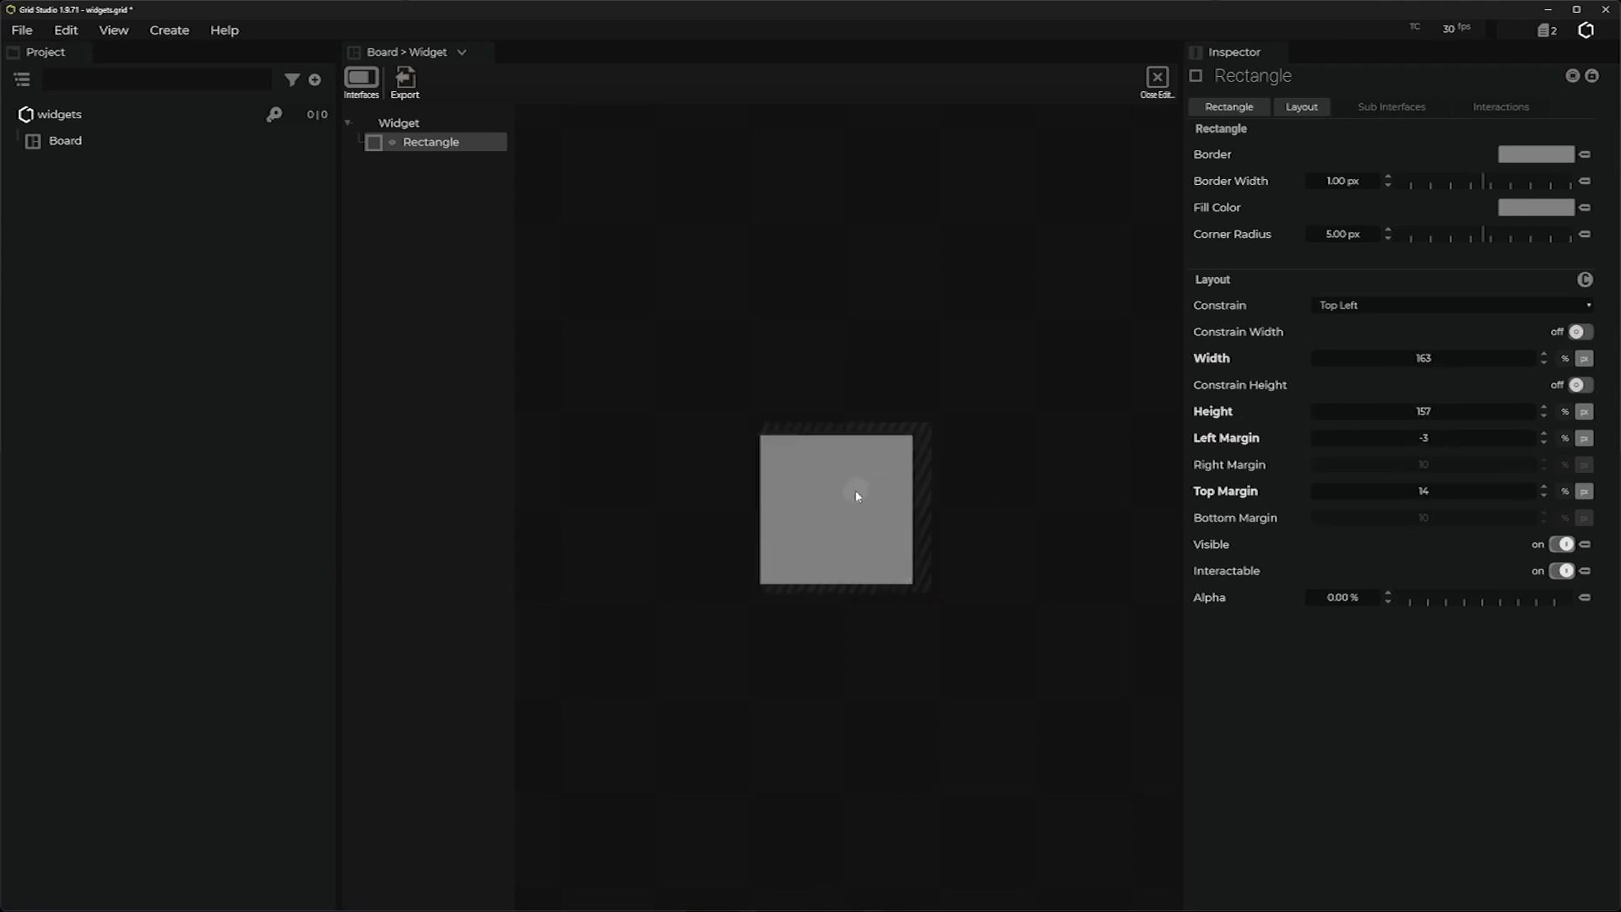
left_click_drag(856, 498, 902, 493)
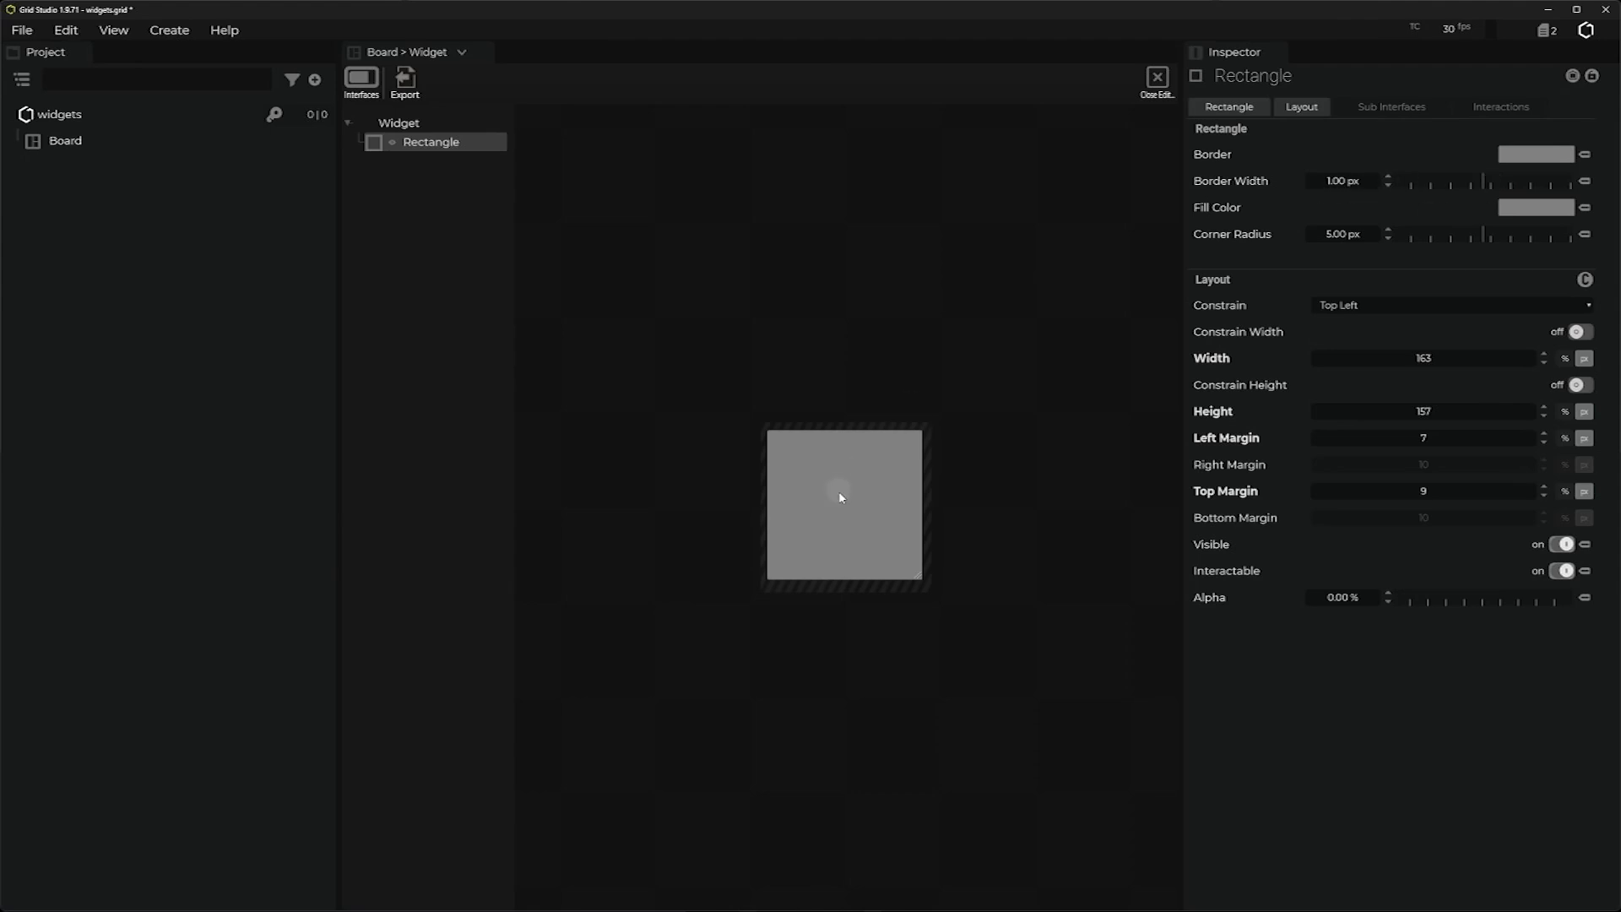
left_click_drag(839, 495, 849, 508)
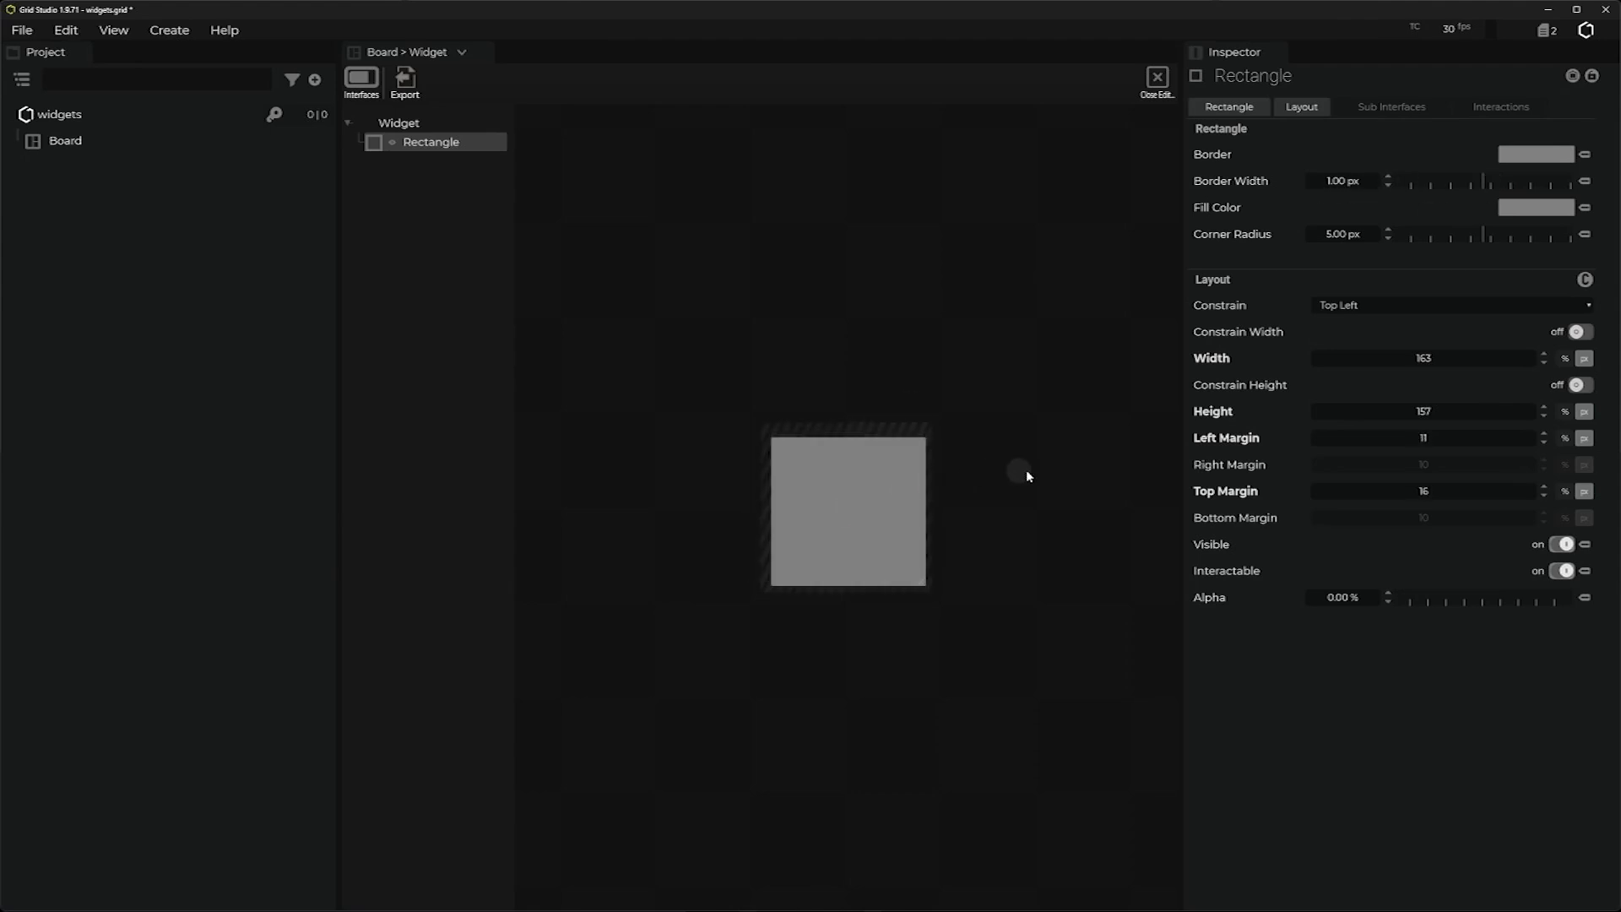
Give the rectangle a black border with a width of 7 px.
left_click(1561, 158)
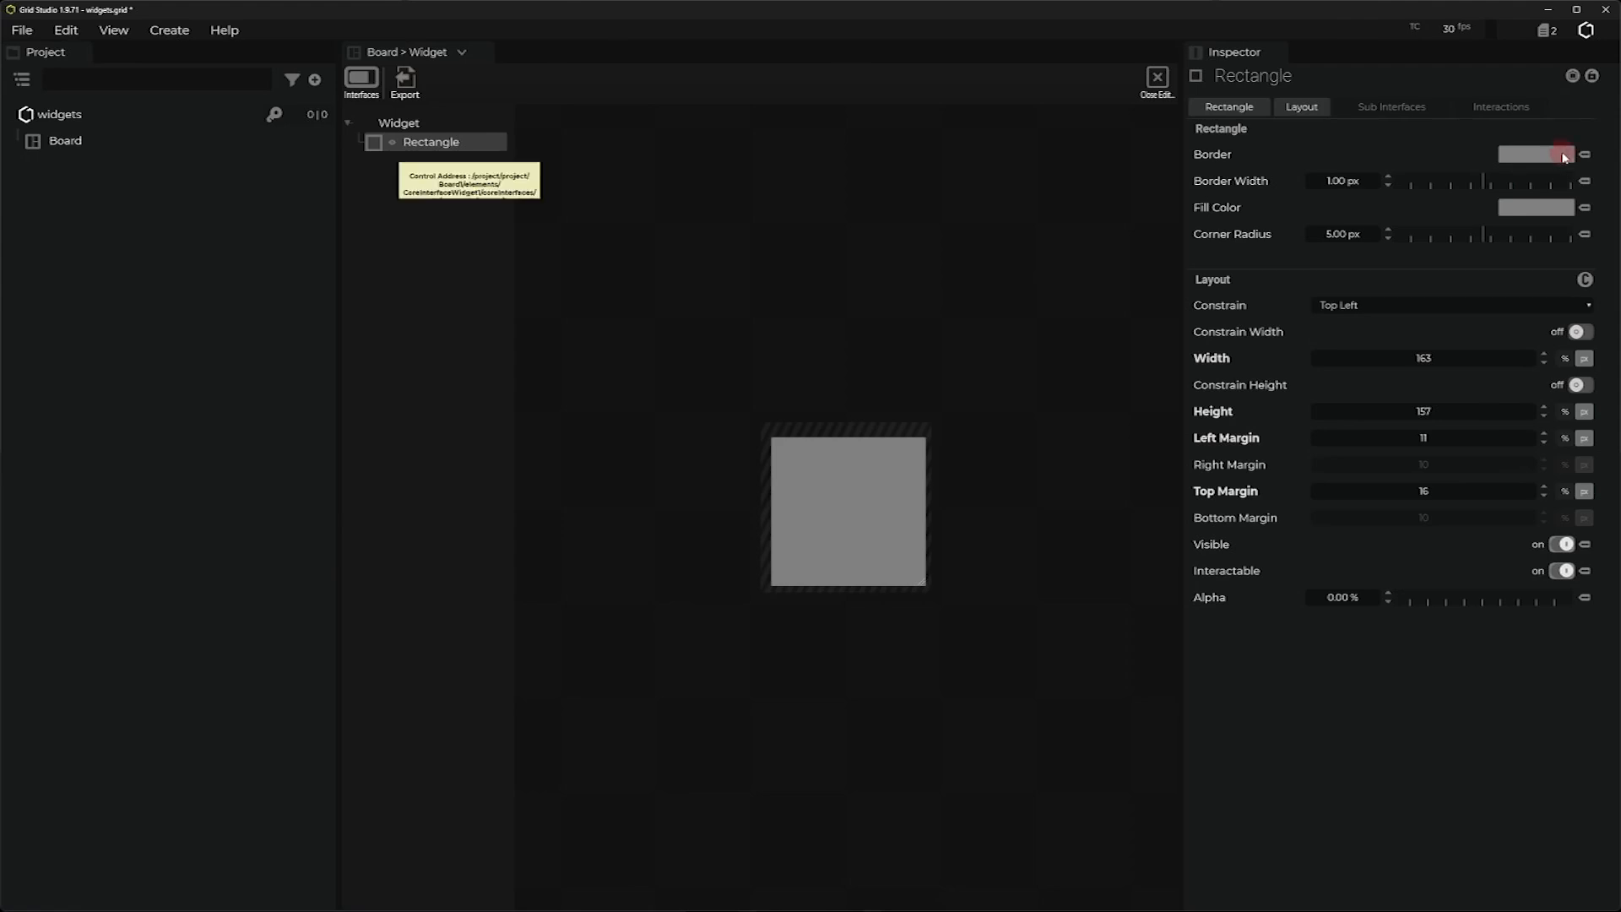
left_click_drag(1017, 166, 828, 310)
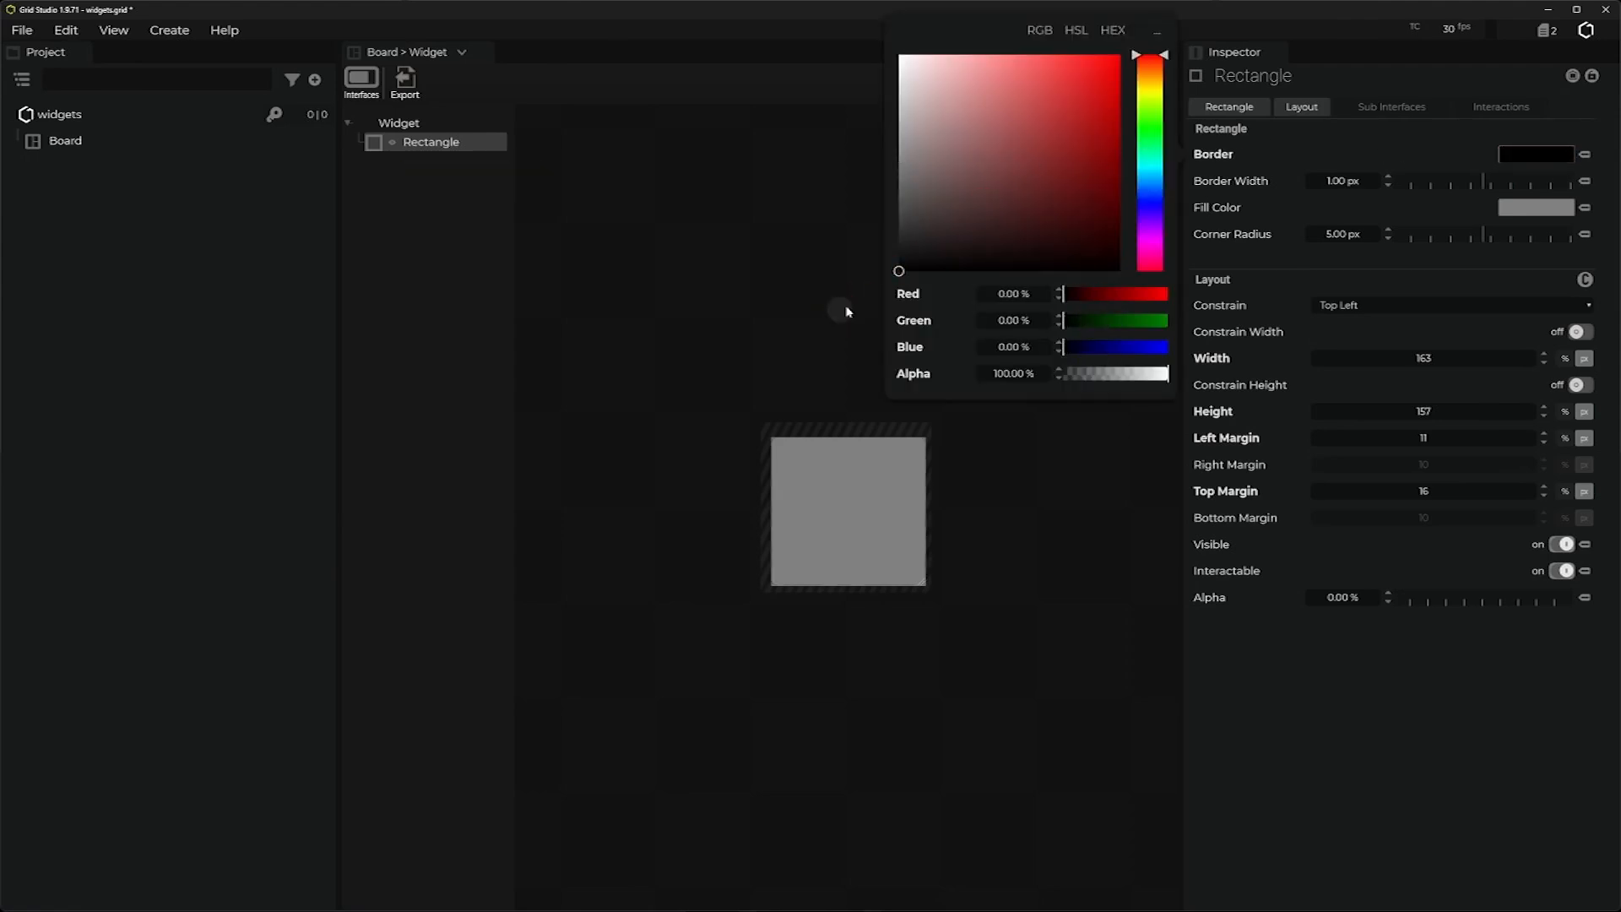
left_click(1388, 177)
left_click(1389, 177)
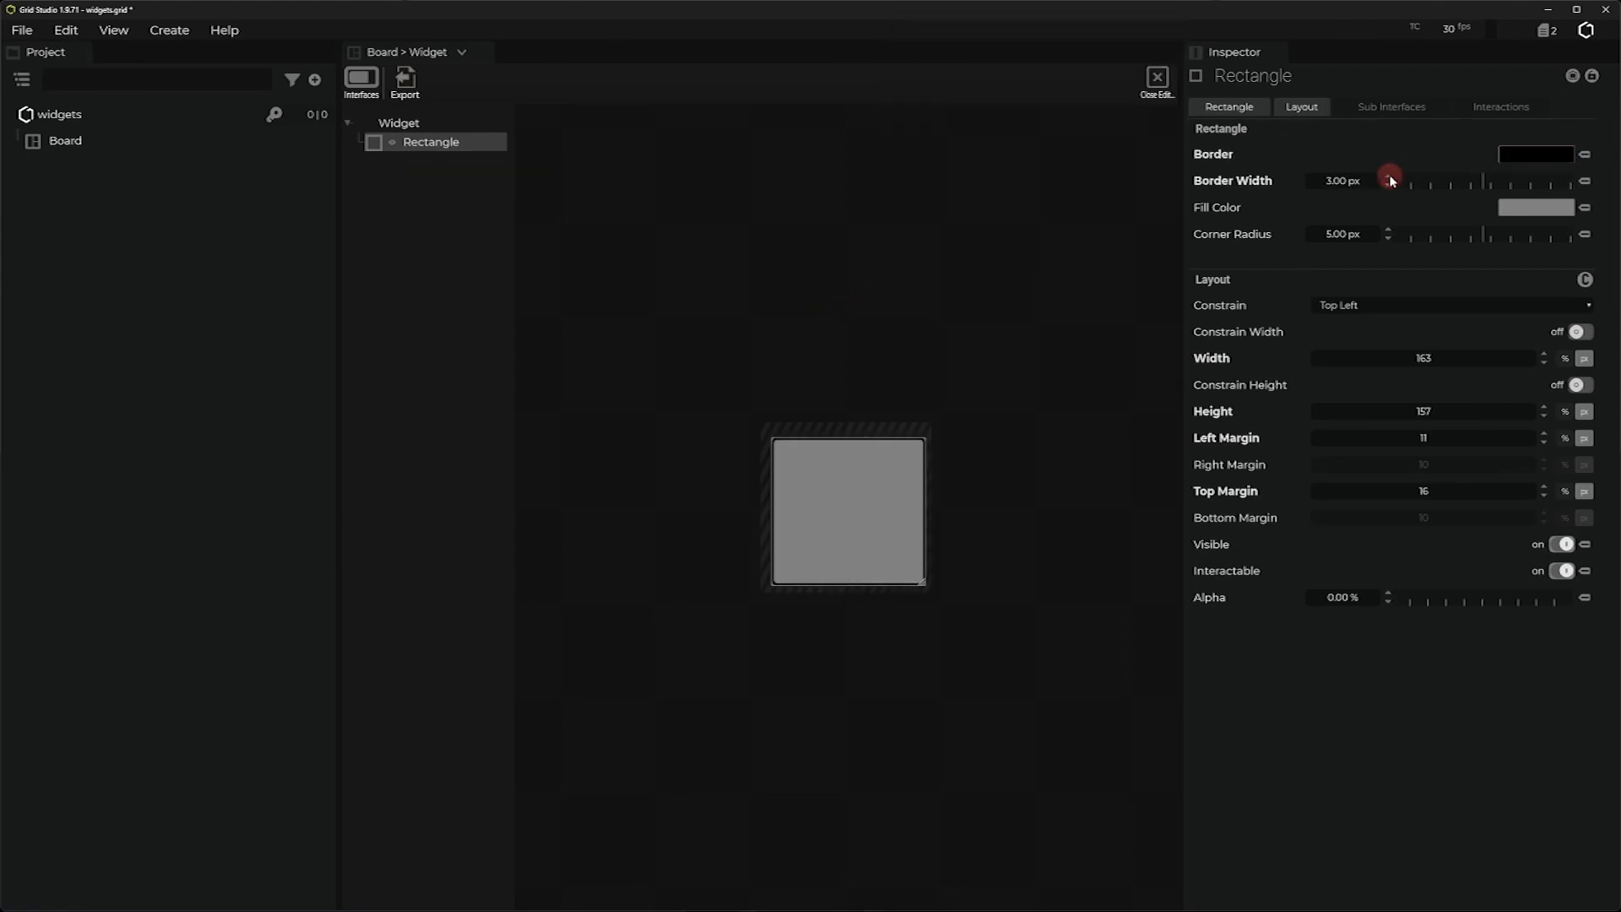
left_click(1388, 177)
left_click(1389, 177)
left_click(1388, 176)
left_click(1388, 177)
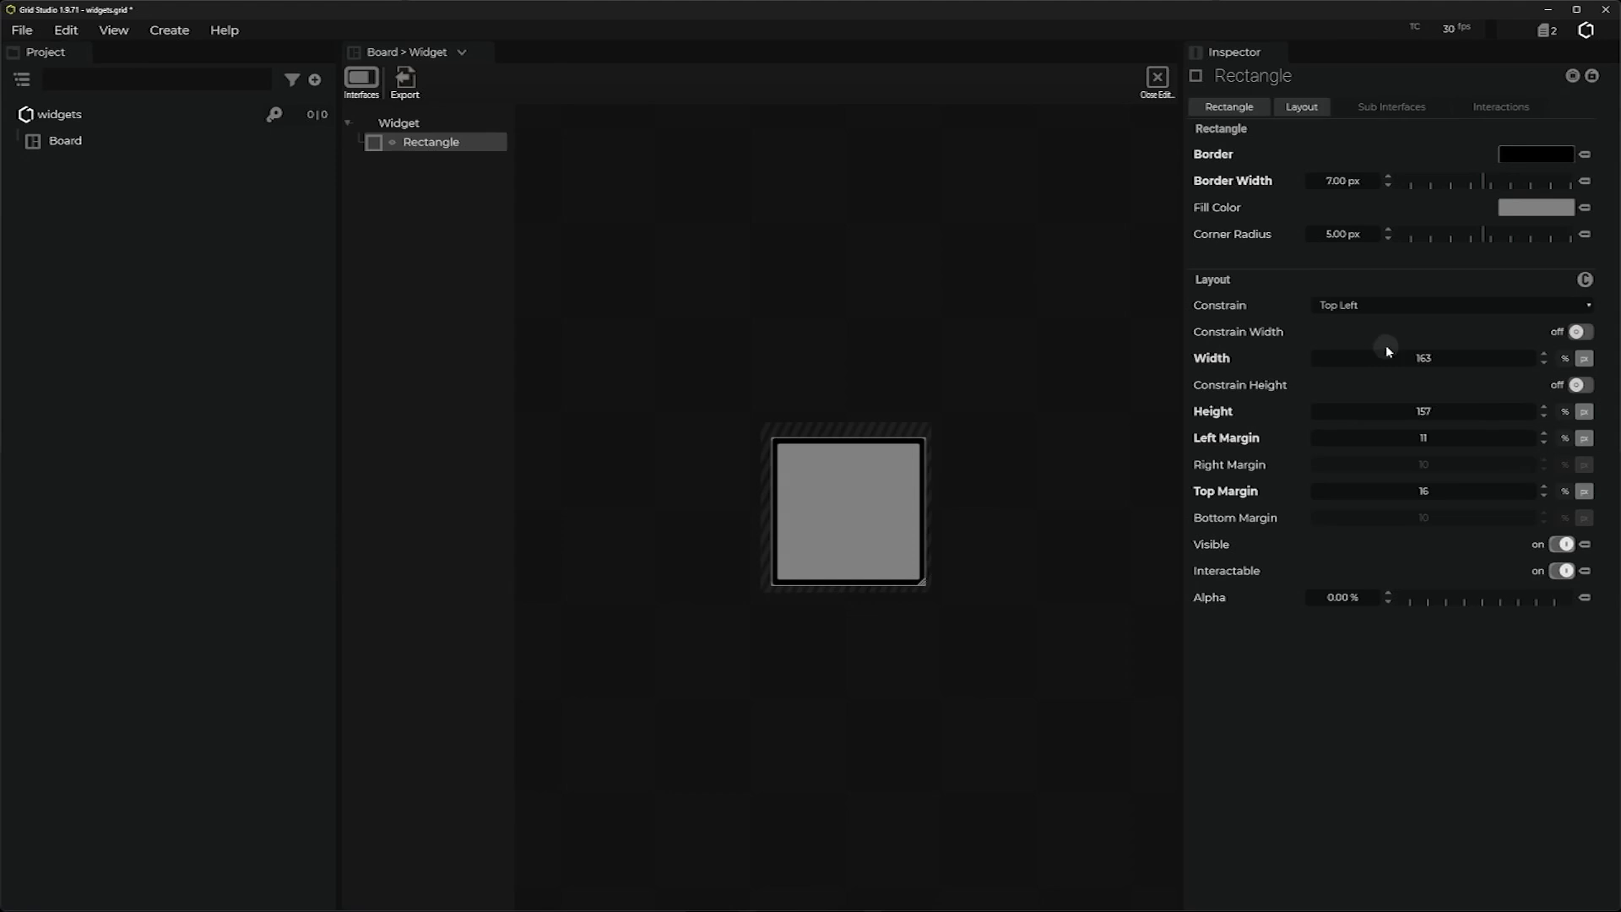
Set the rectangle's corner radius to 50 px and nudge it to about 8 px left and 11 px top margin.
left_click(1341, 235)
type("50")
key("Return")
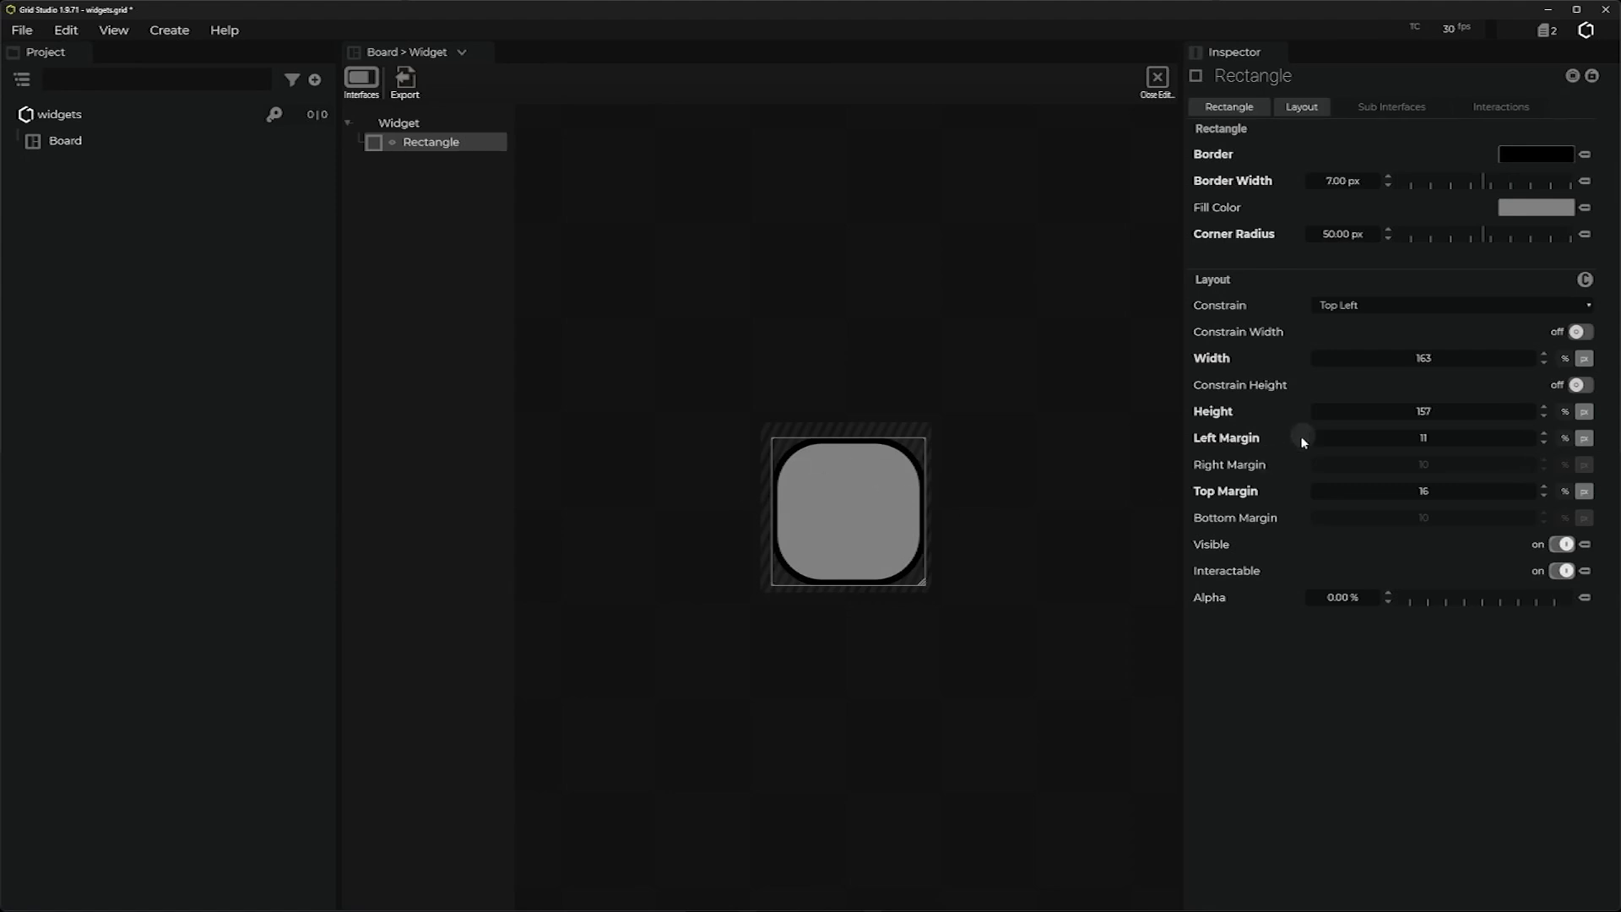
mouse_move(844, 526)
left_mouse_down()
mouse_move(820, 508)
mouse_move(842, 522)
left_mouse_up()
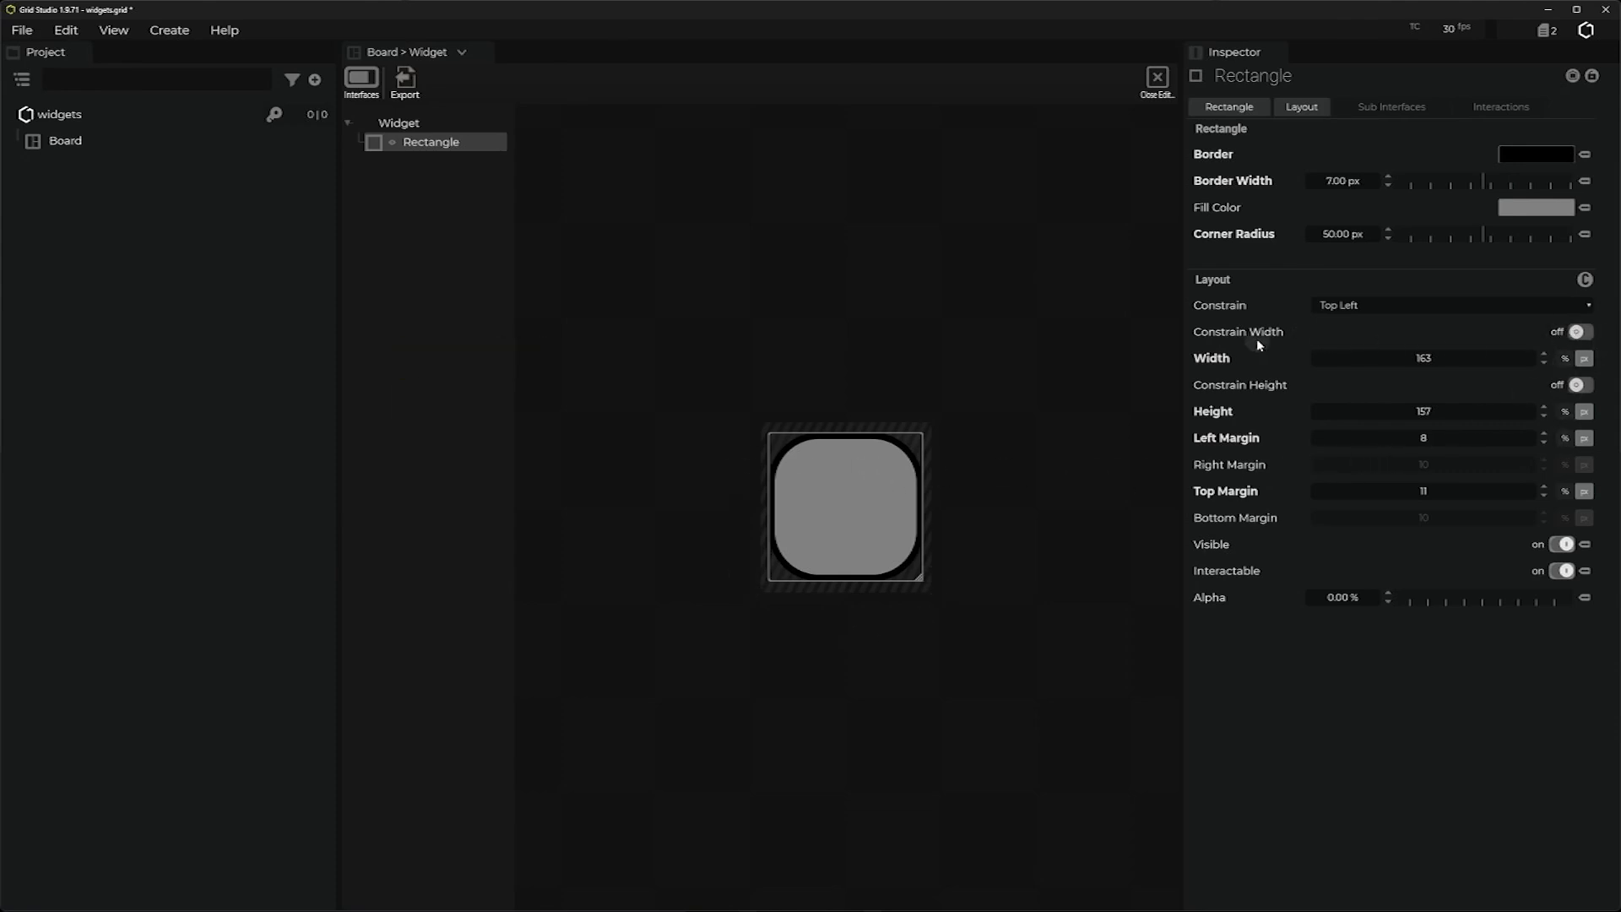
Constrain the rectangle's width and height, and select the parent widget.
left_click(1580, 332)
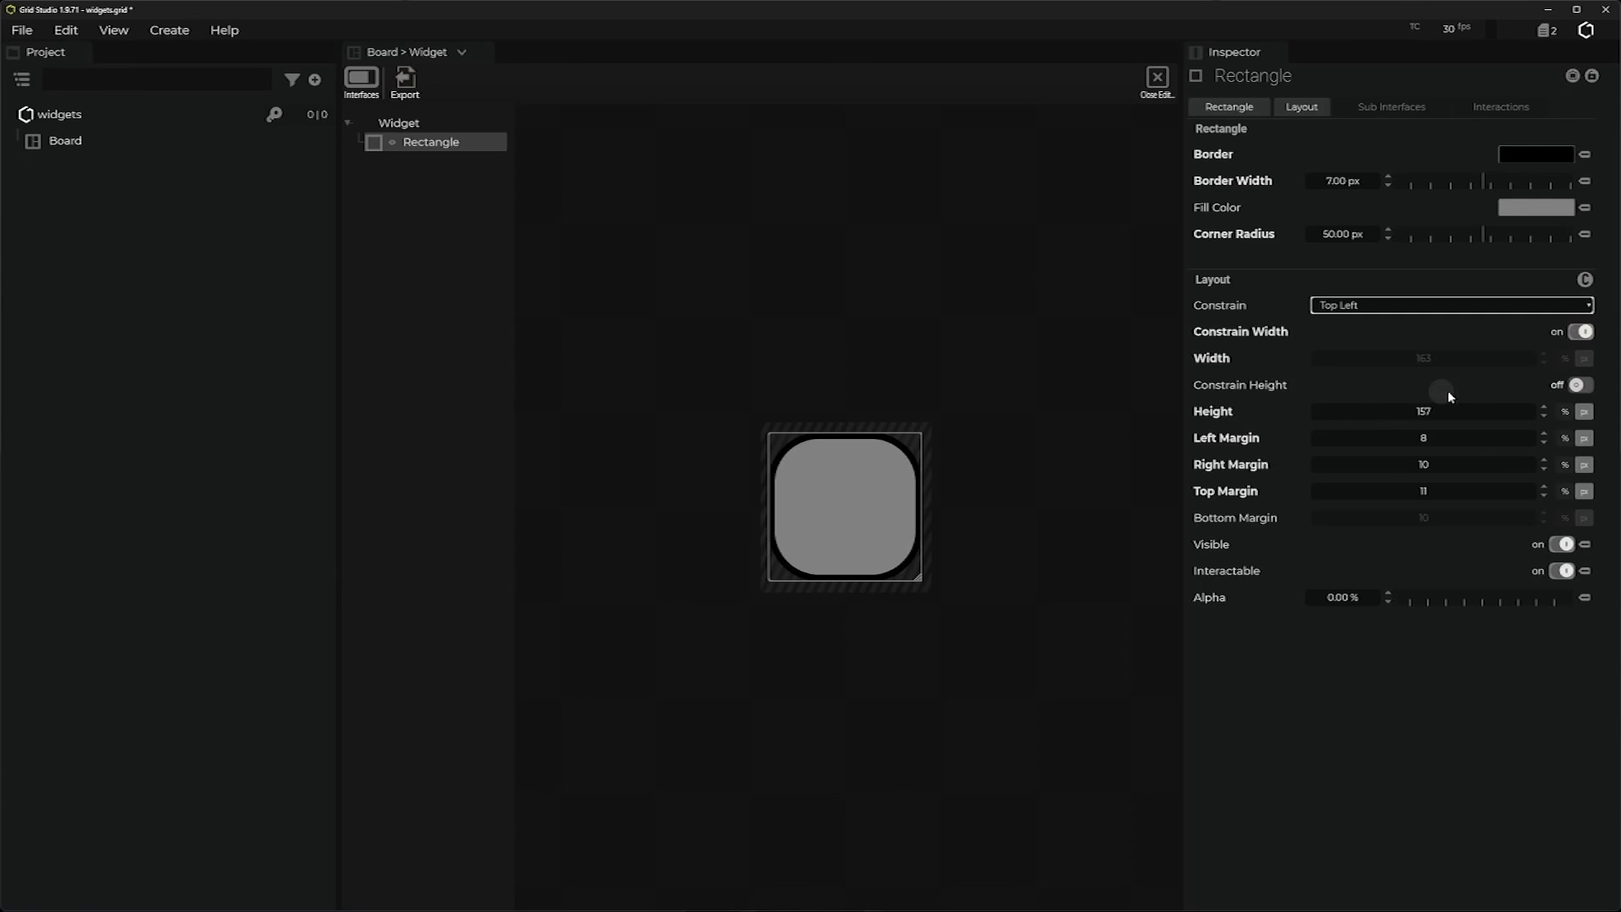
left_click(1582, 389)
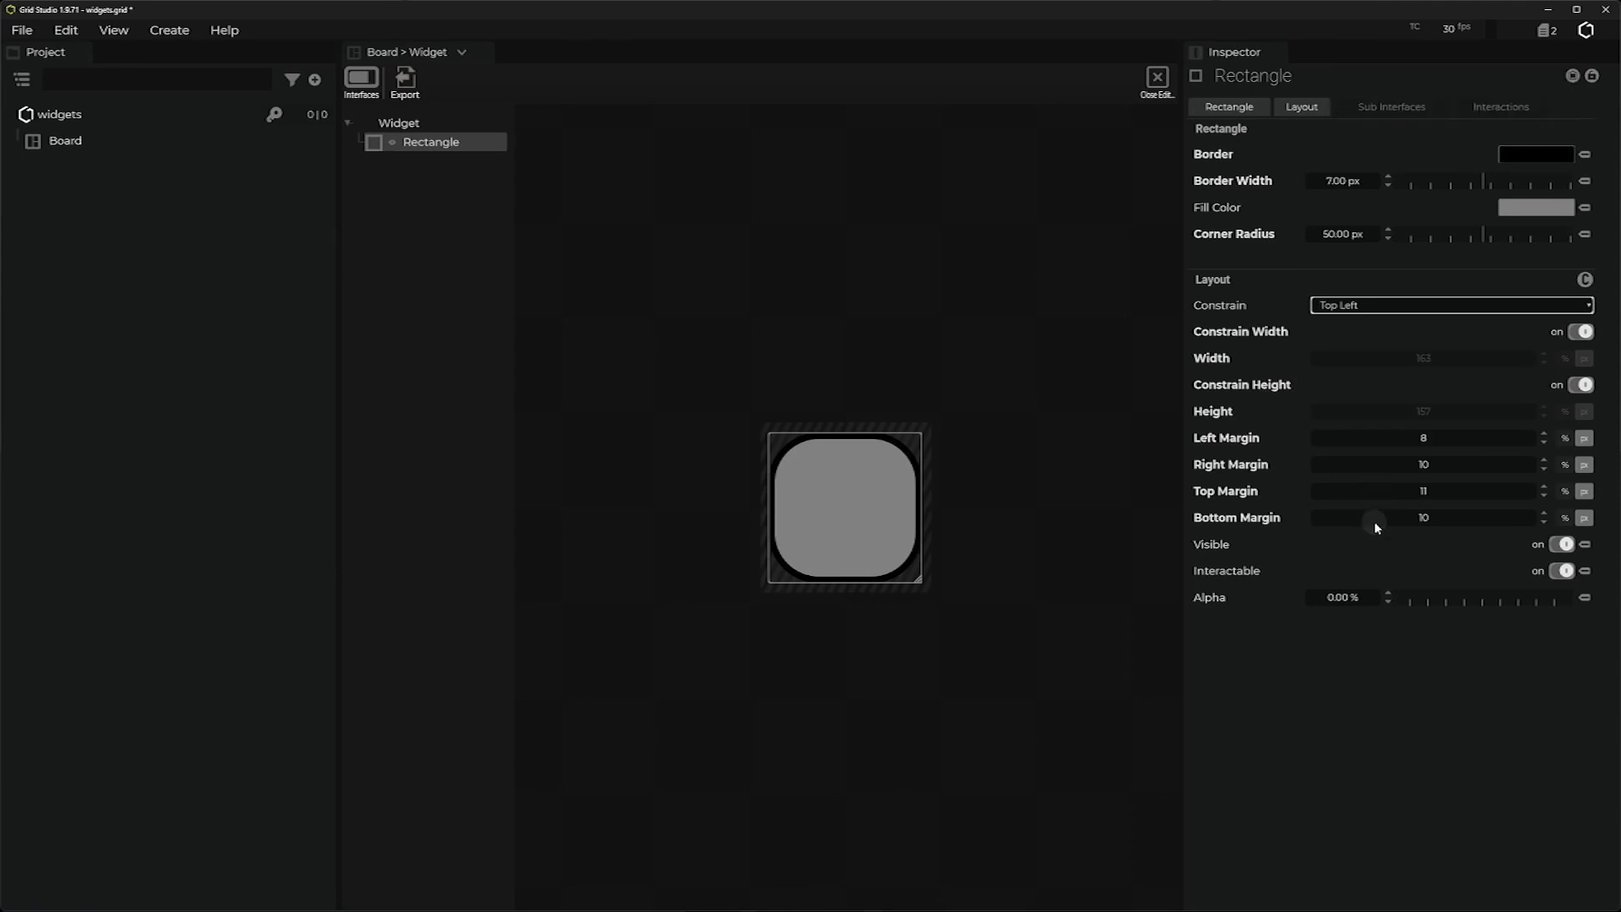
left_click(399, 123)
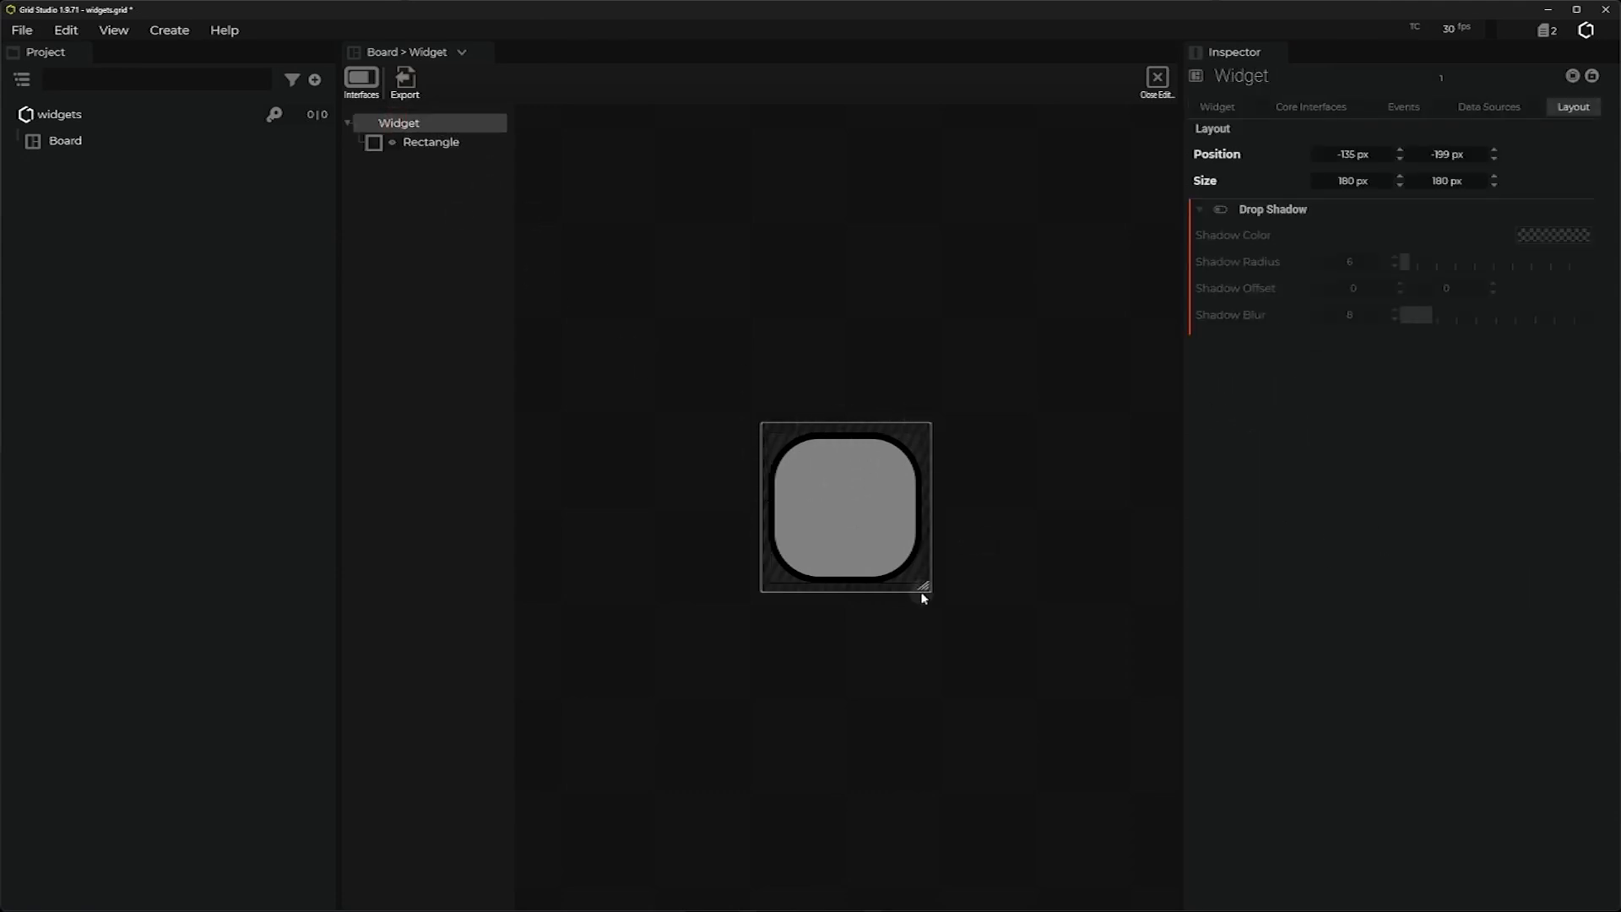
Switch the rectangle's left, right, top and bottom margins from pixels to percent.
left_click(429, 143)
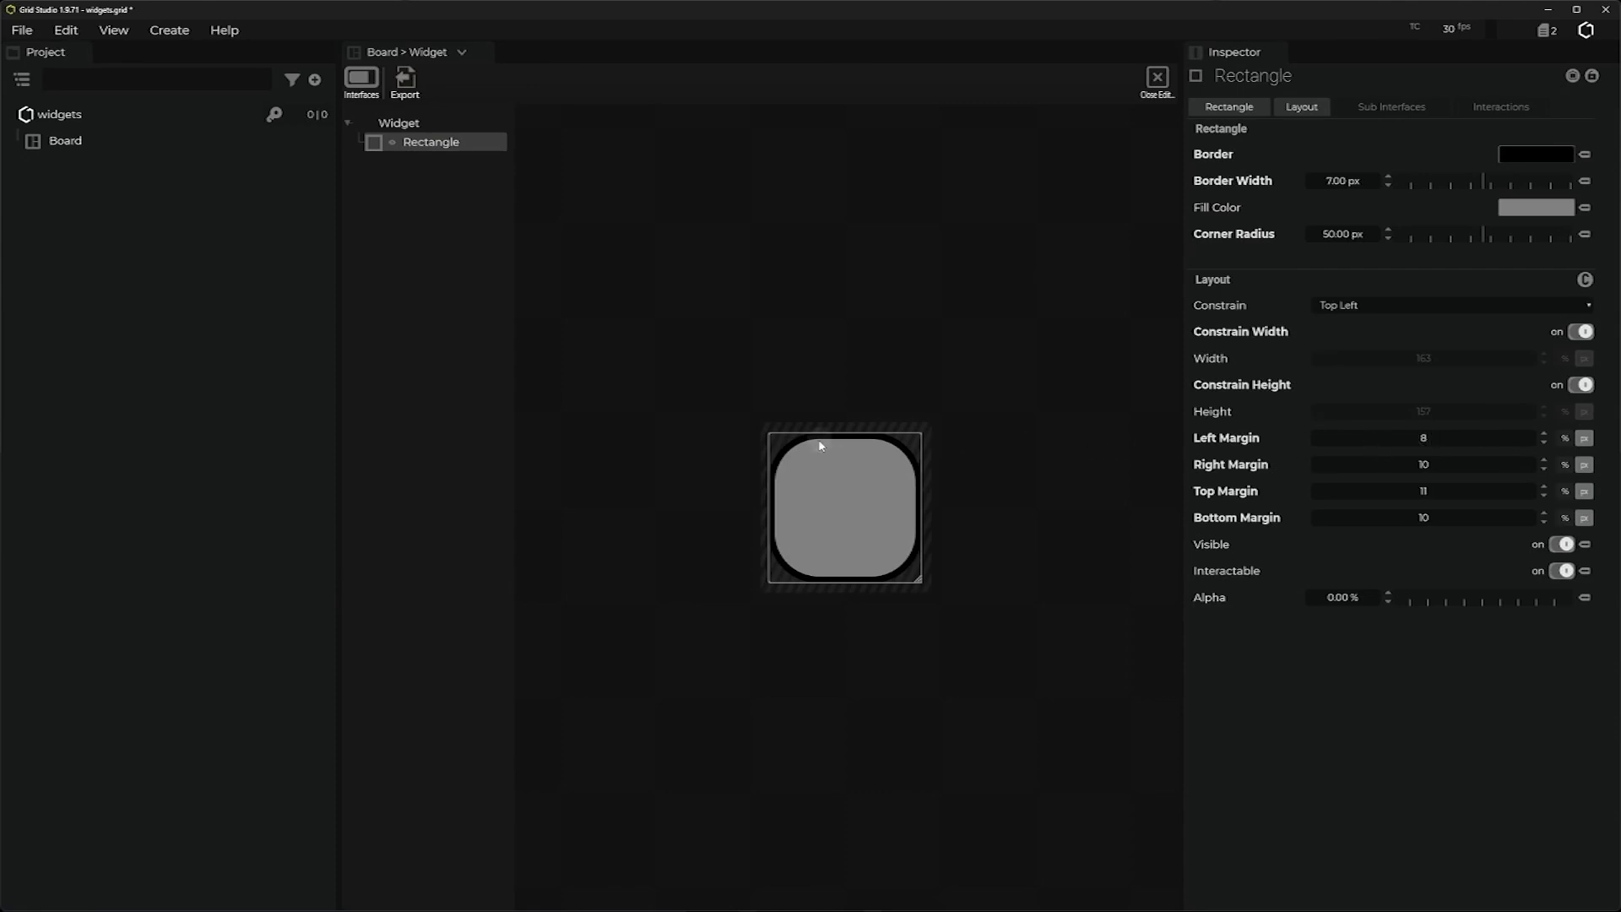
left_click(1564, 438)
left_click(1564, 464)
left_click(1564, 490)
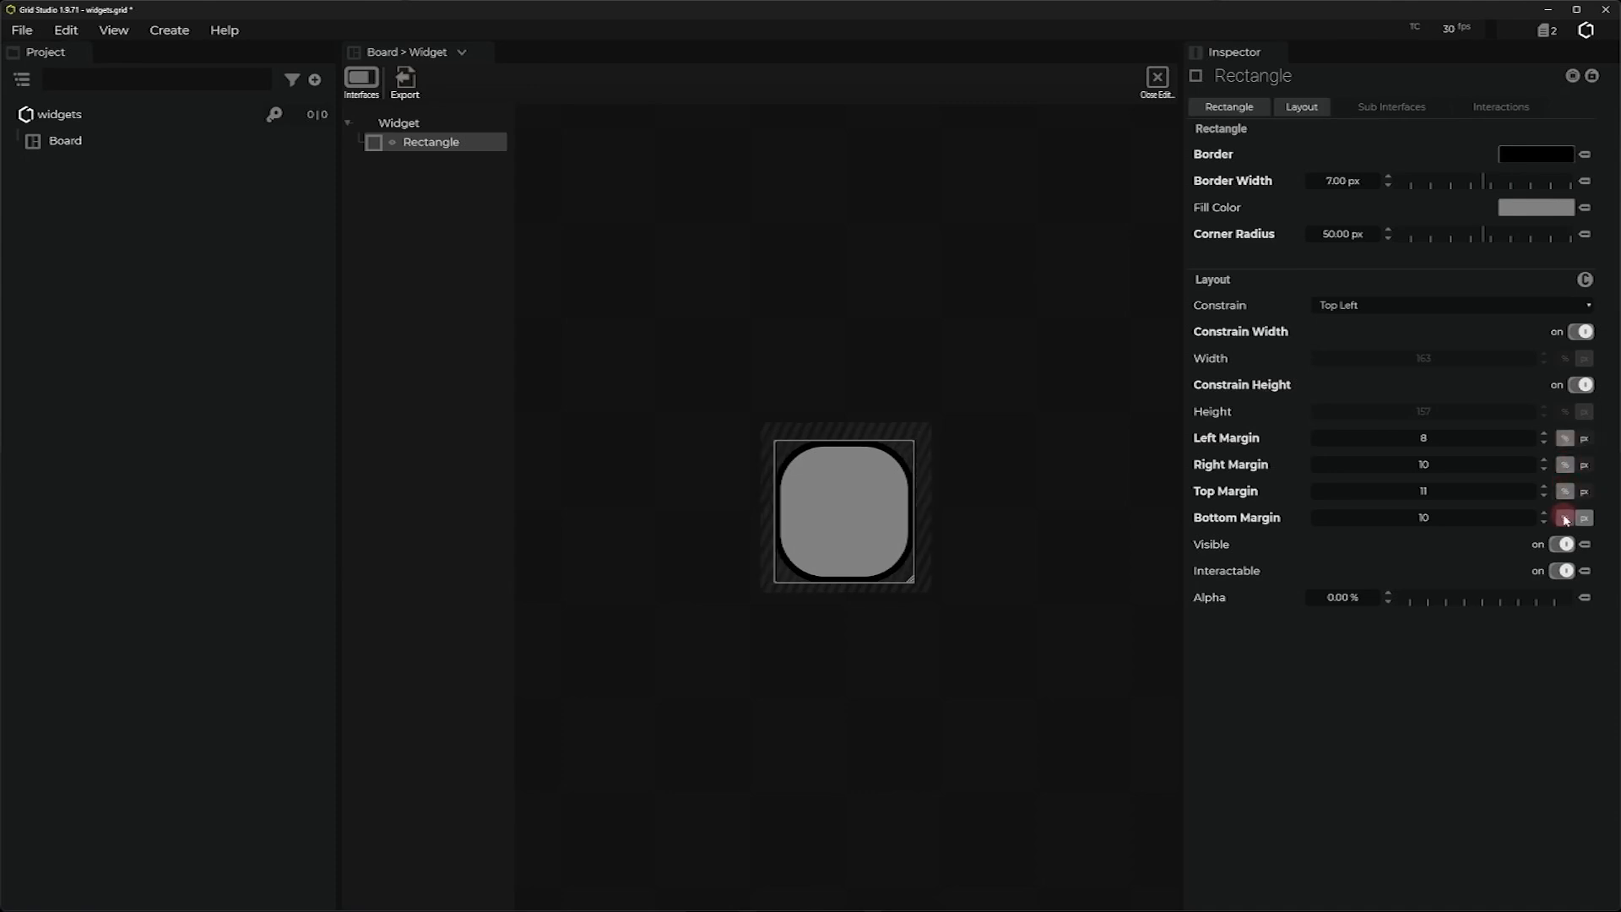
left_click(1564, 518)
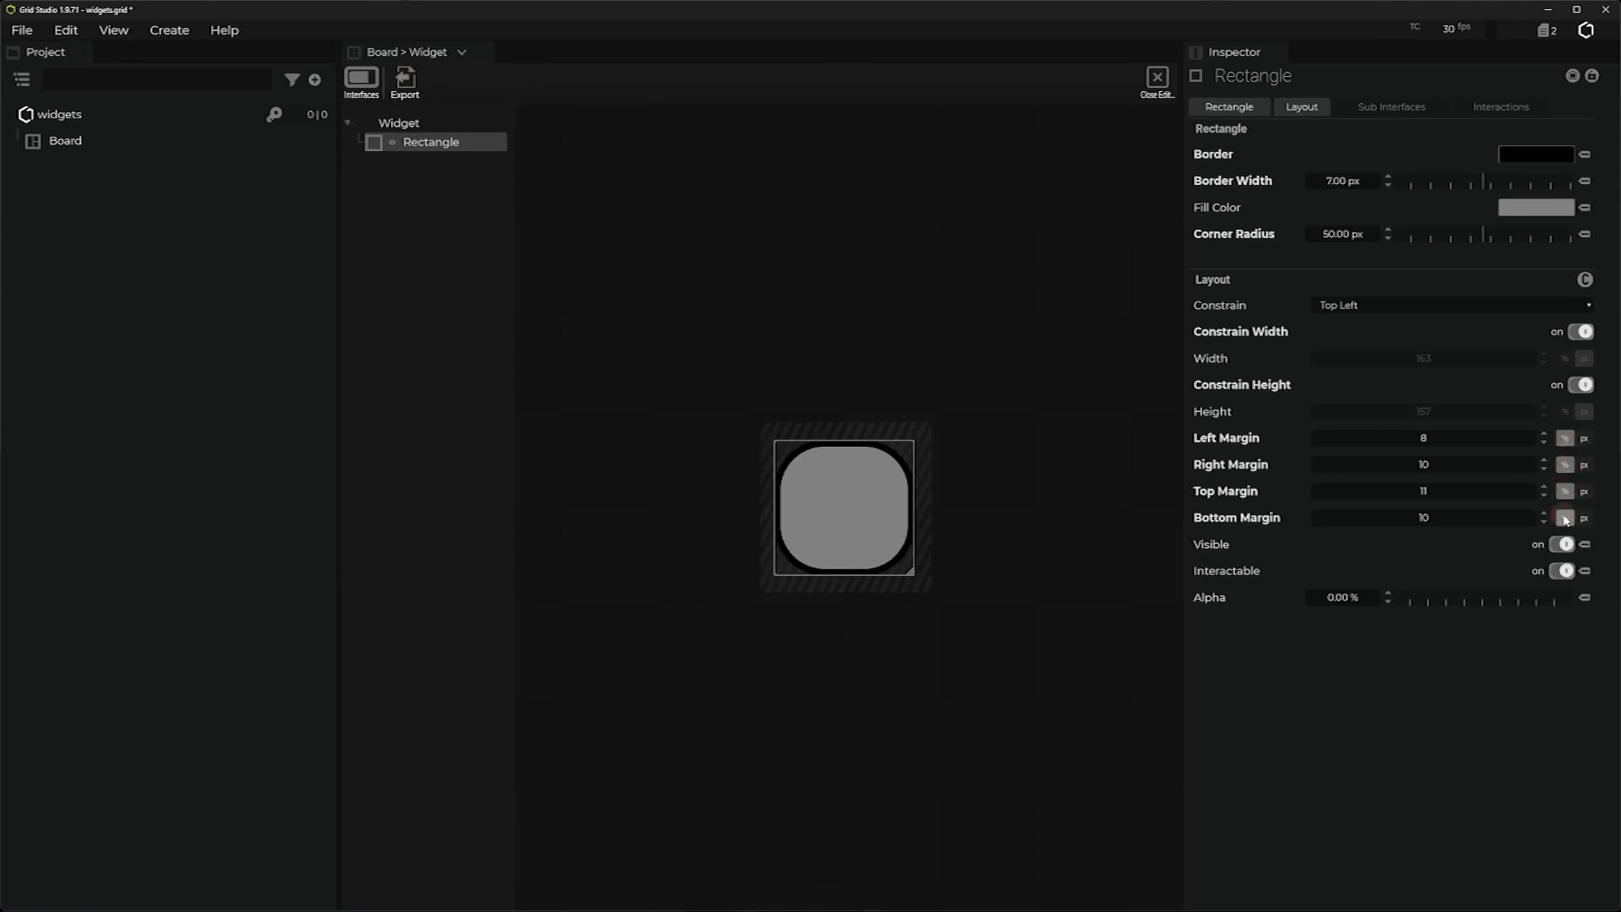
Set the rectangle's left, right, top and bottom margins to 2 percent each.
left_click(1423, 438)
type("2")
left_click(1423, 464)
type("2")
left_click(1423, 490)
type("2")
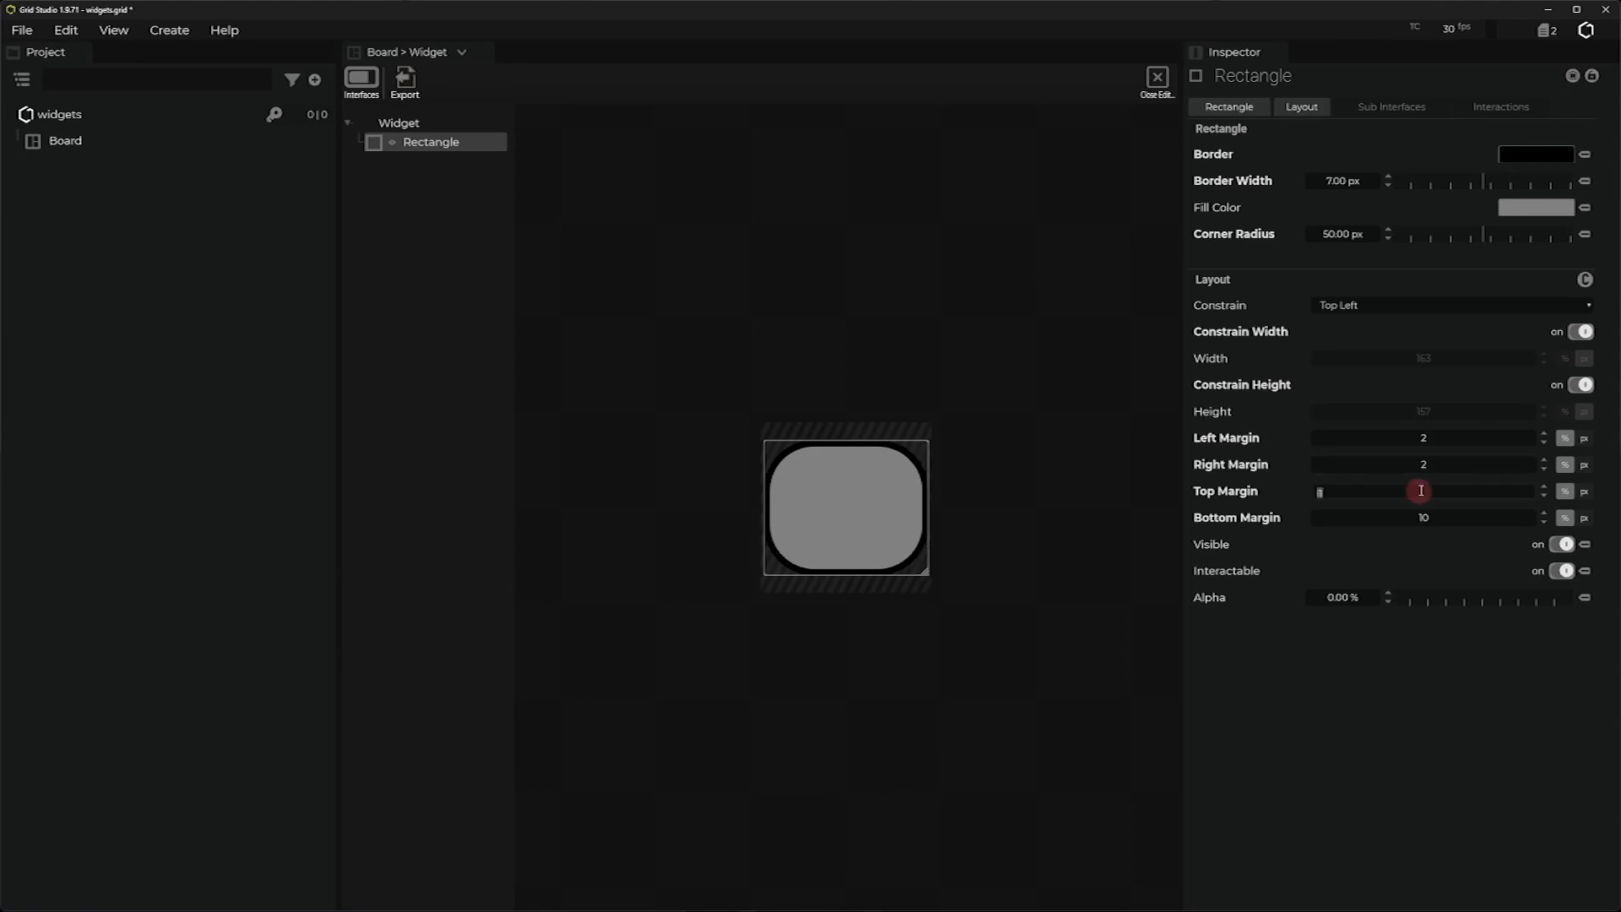
left_click(1424, 518)
type("2")
key("Return")
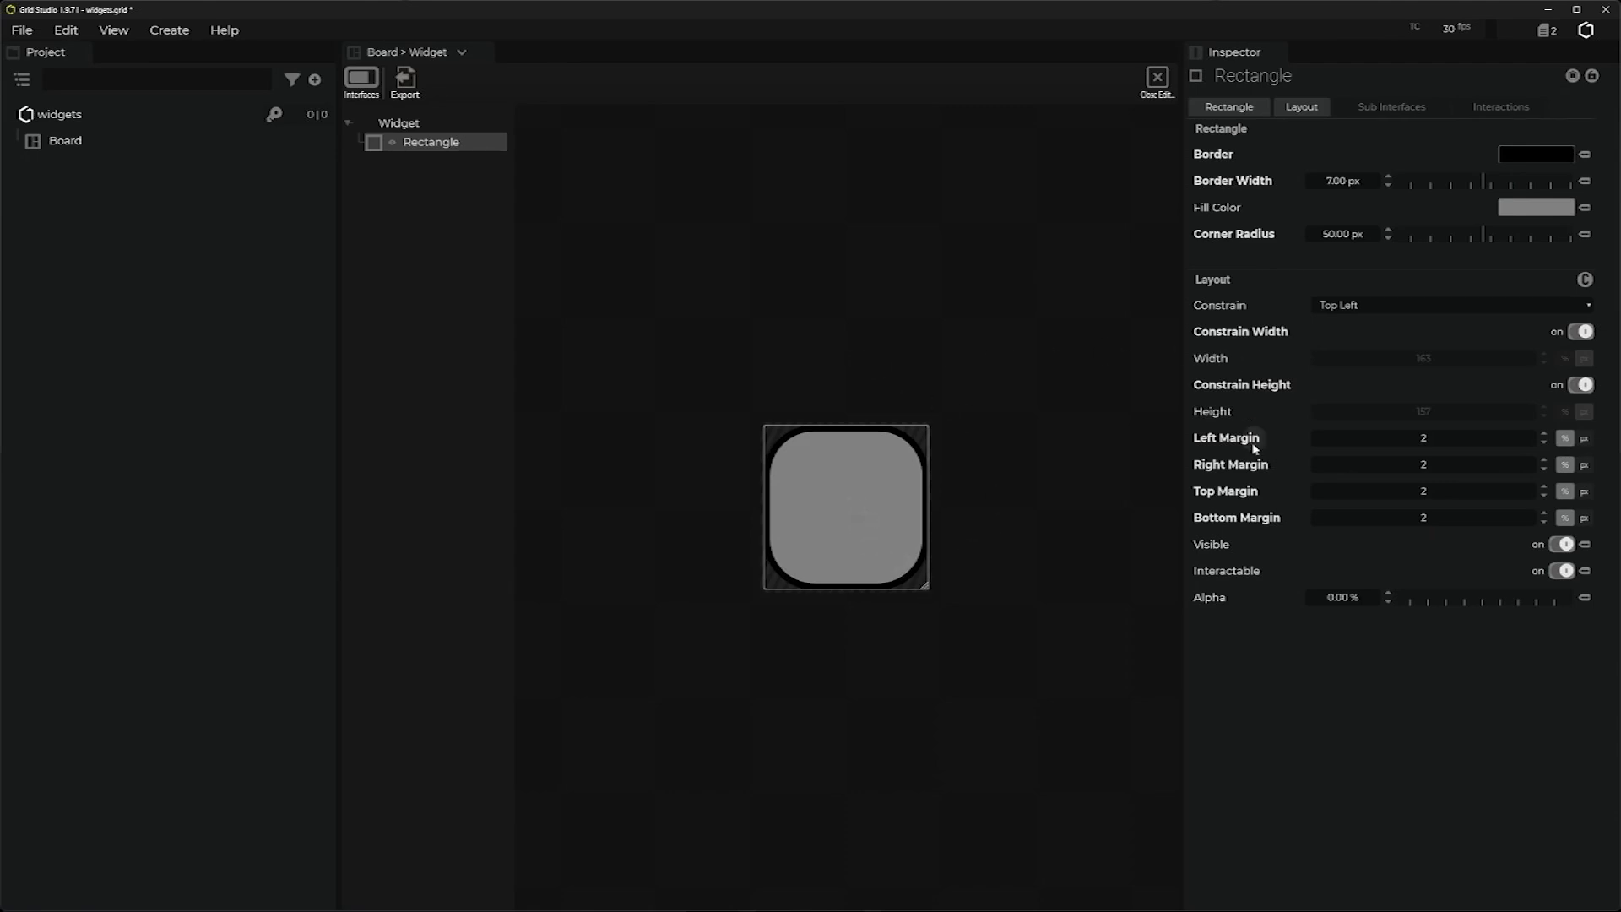
right_click(378, 171)
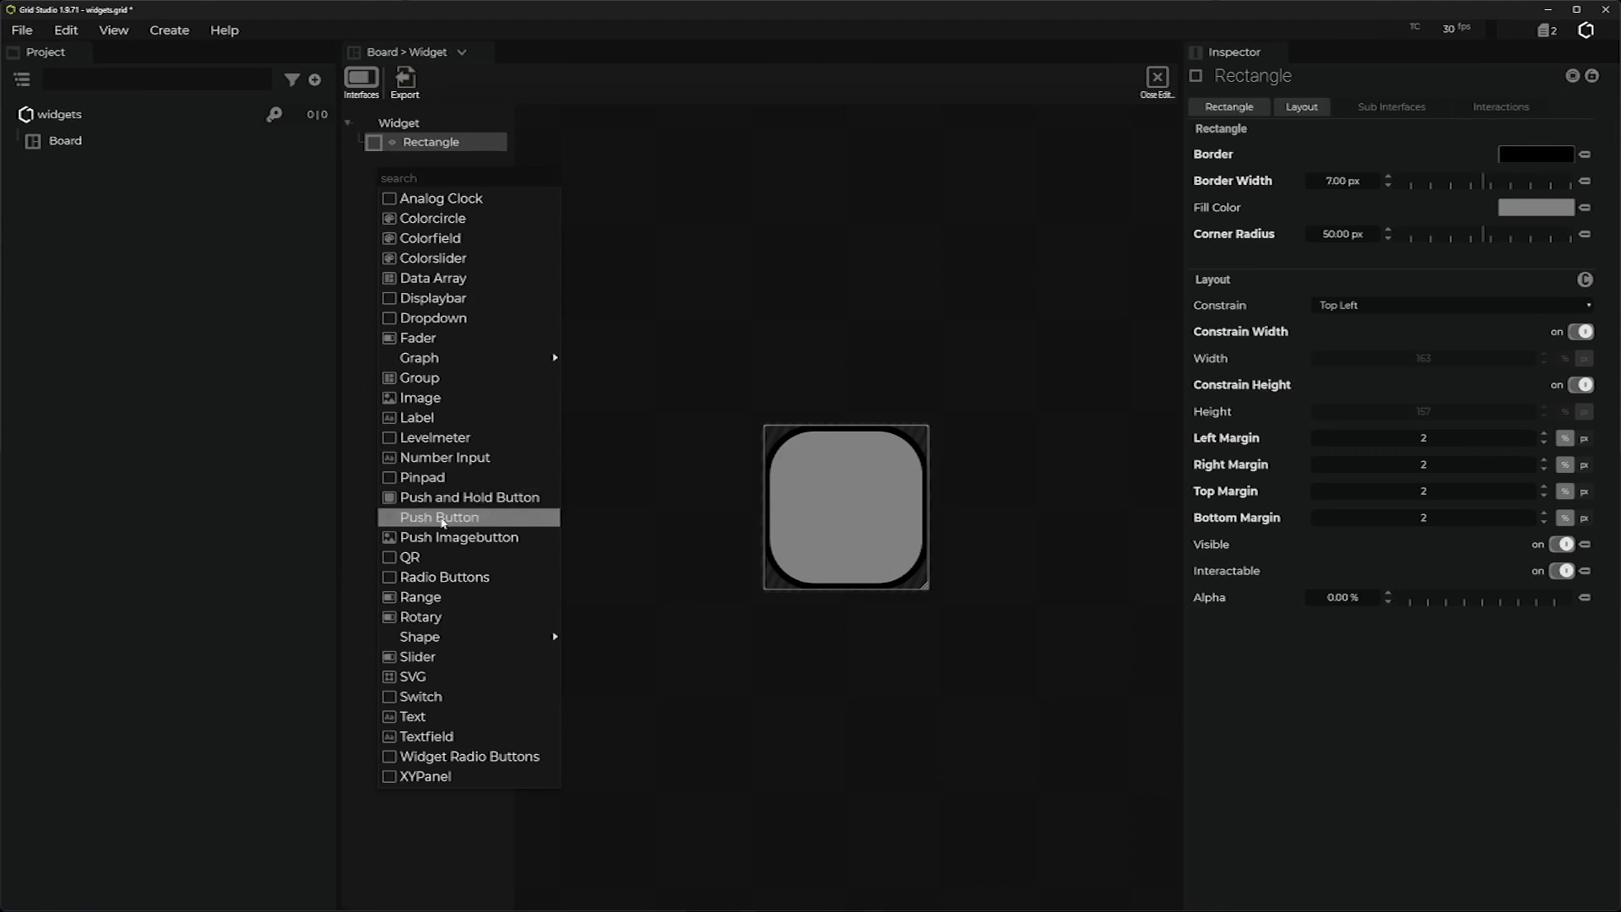
left_click(360, 191)
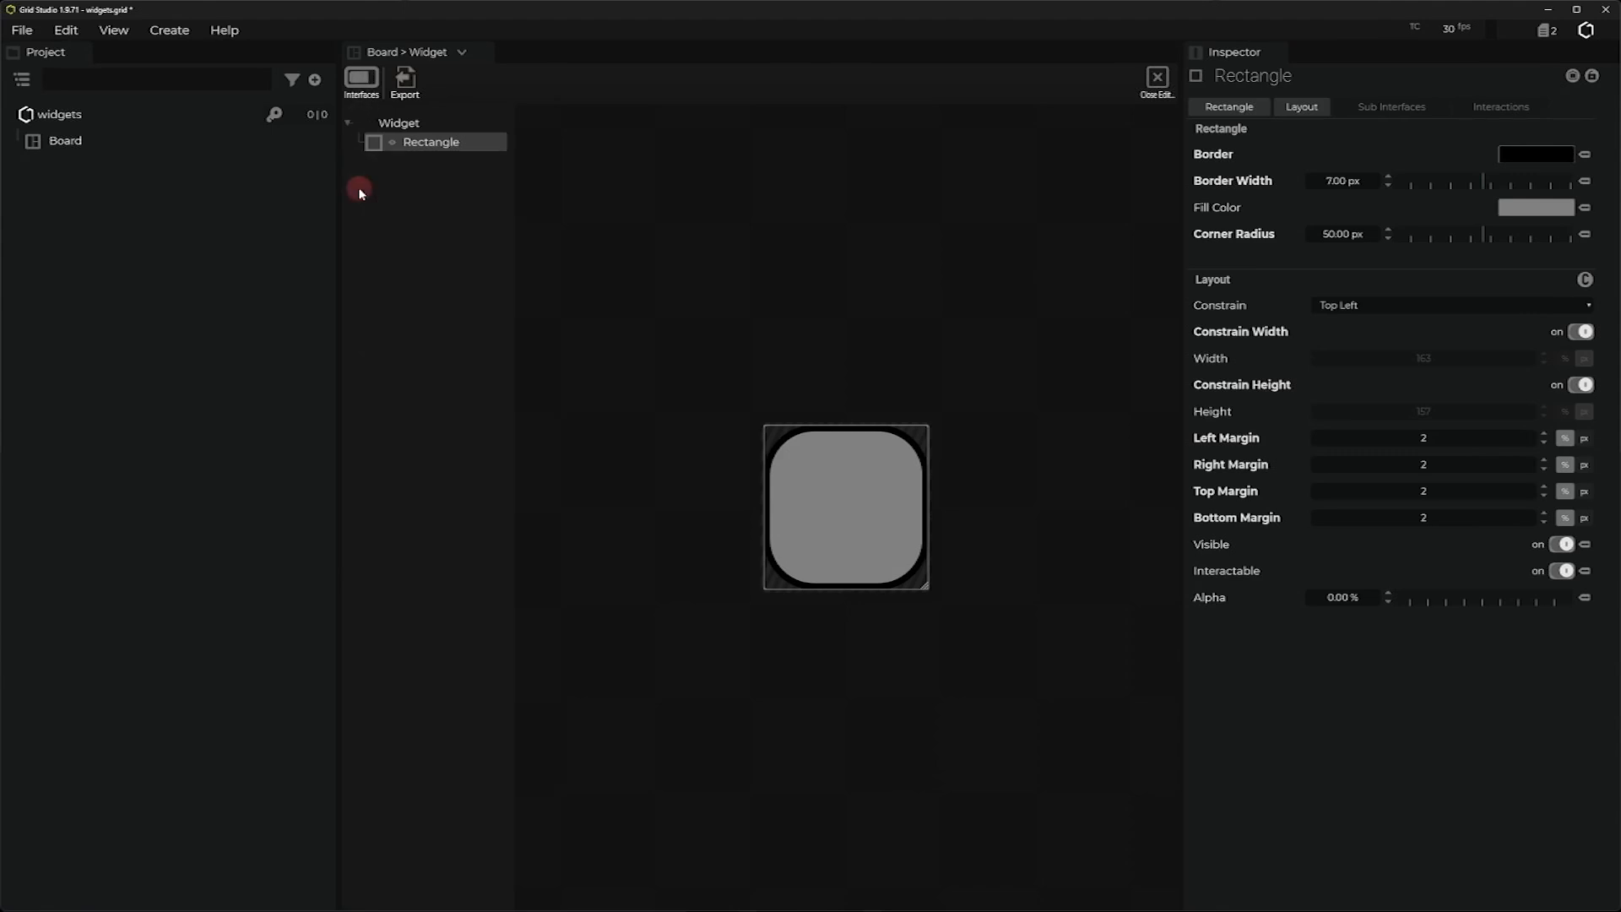
left_click(363, 83)
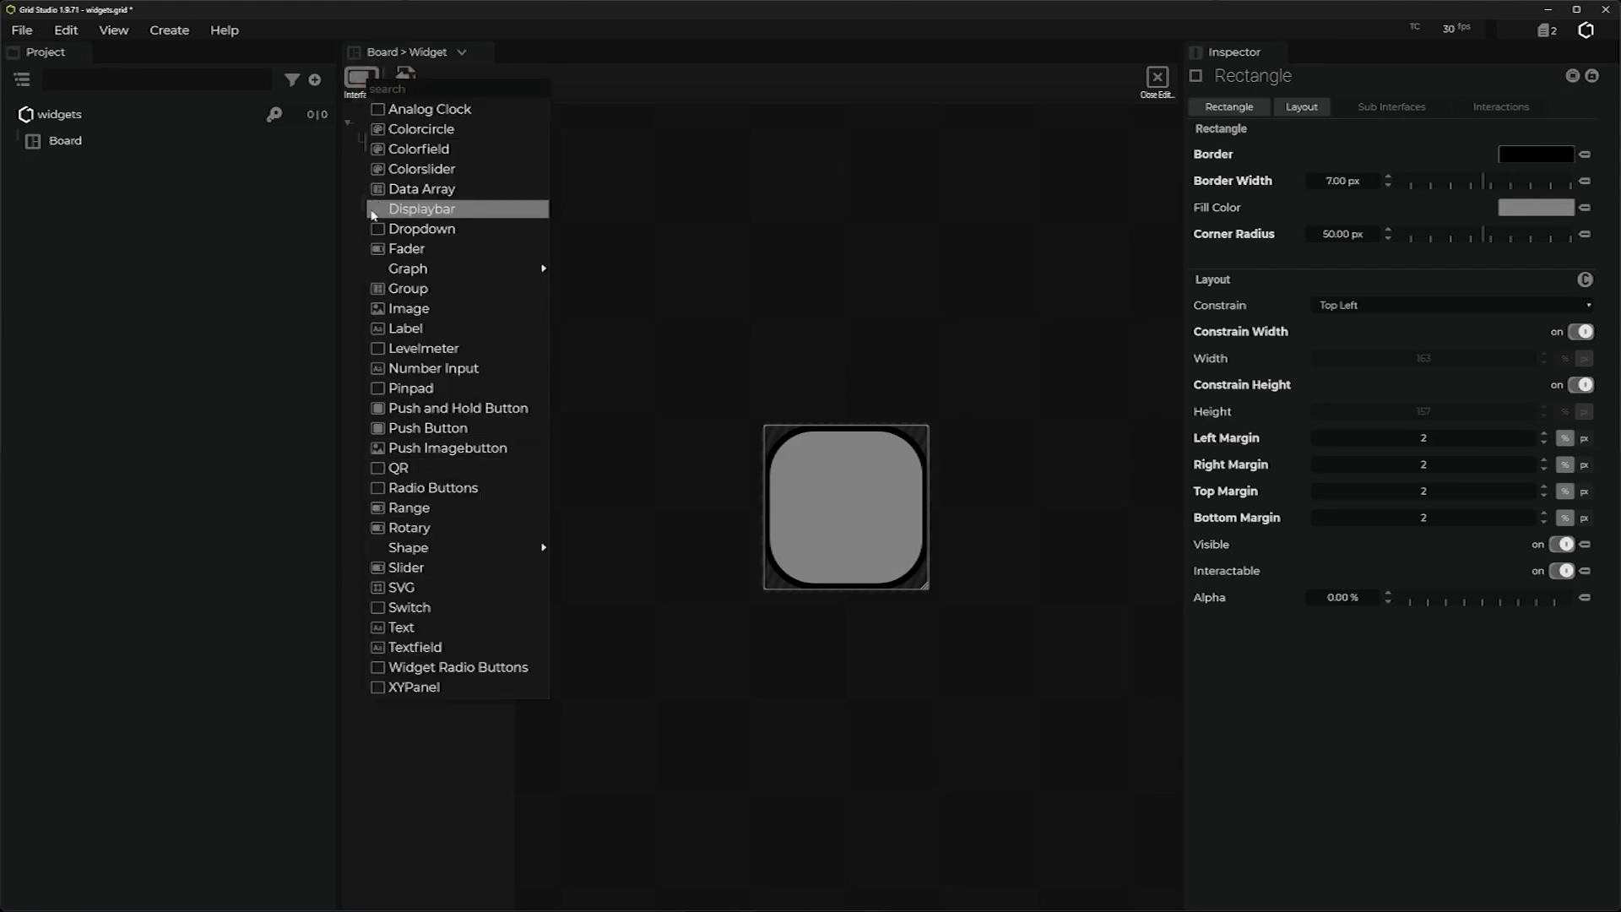
left_click(353, 297)
Add a Push Button element to the widget and select it.
right_click(410, 319)
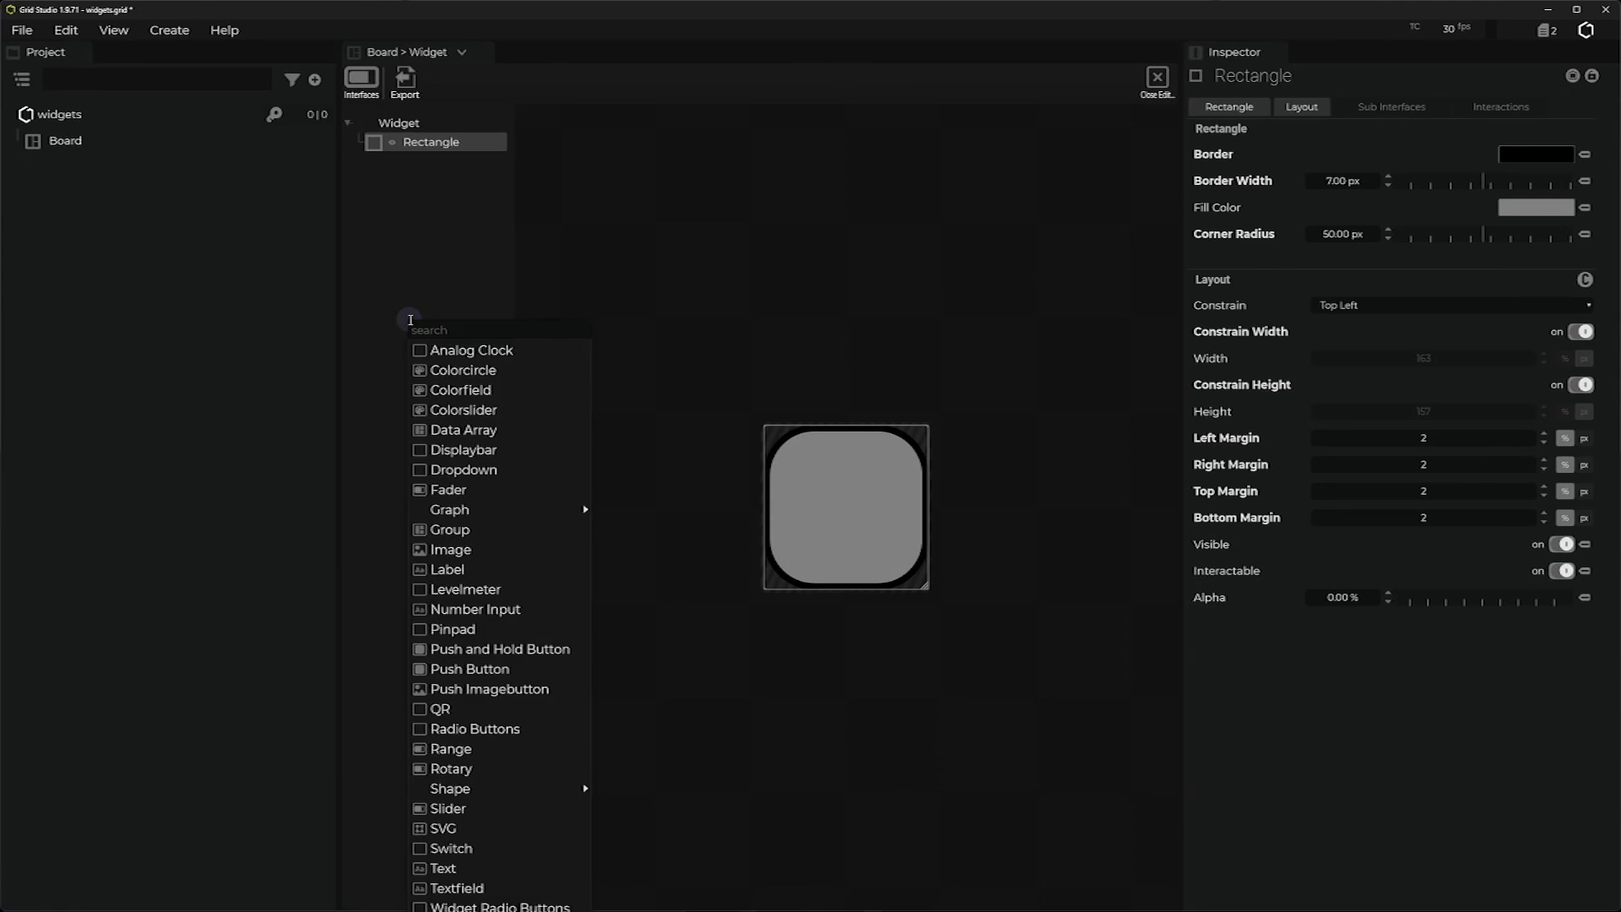
left_click(461, 326)
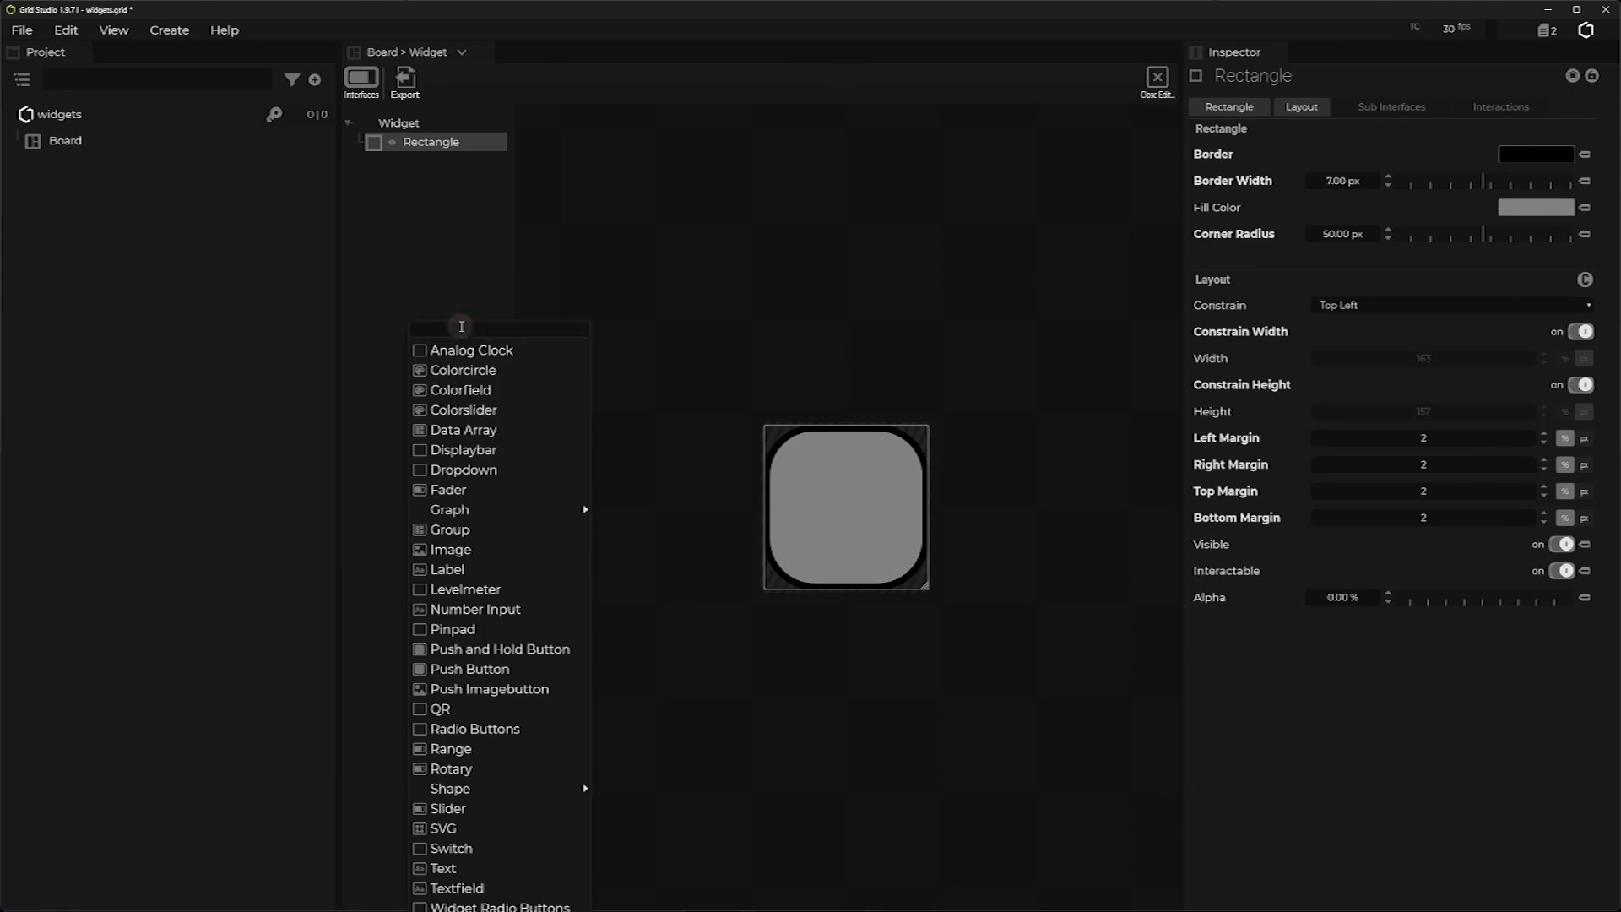
type("push")
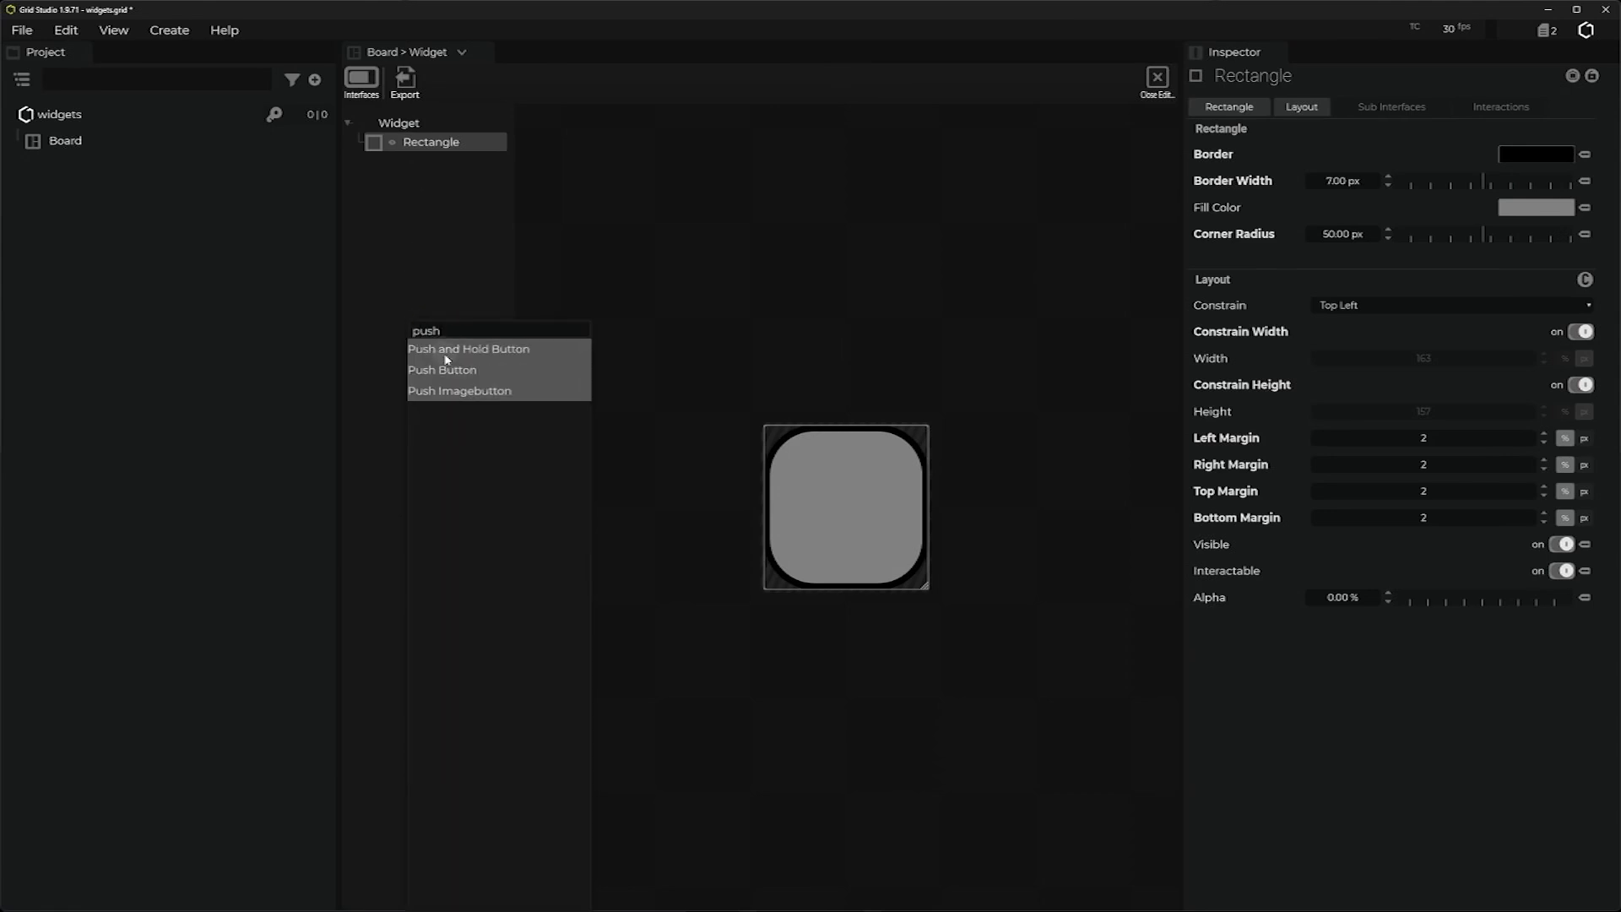
left_click(447, 372)
left_click(429, 161)
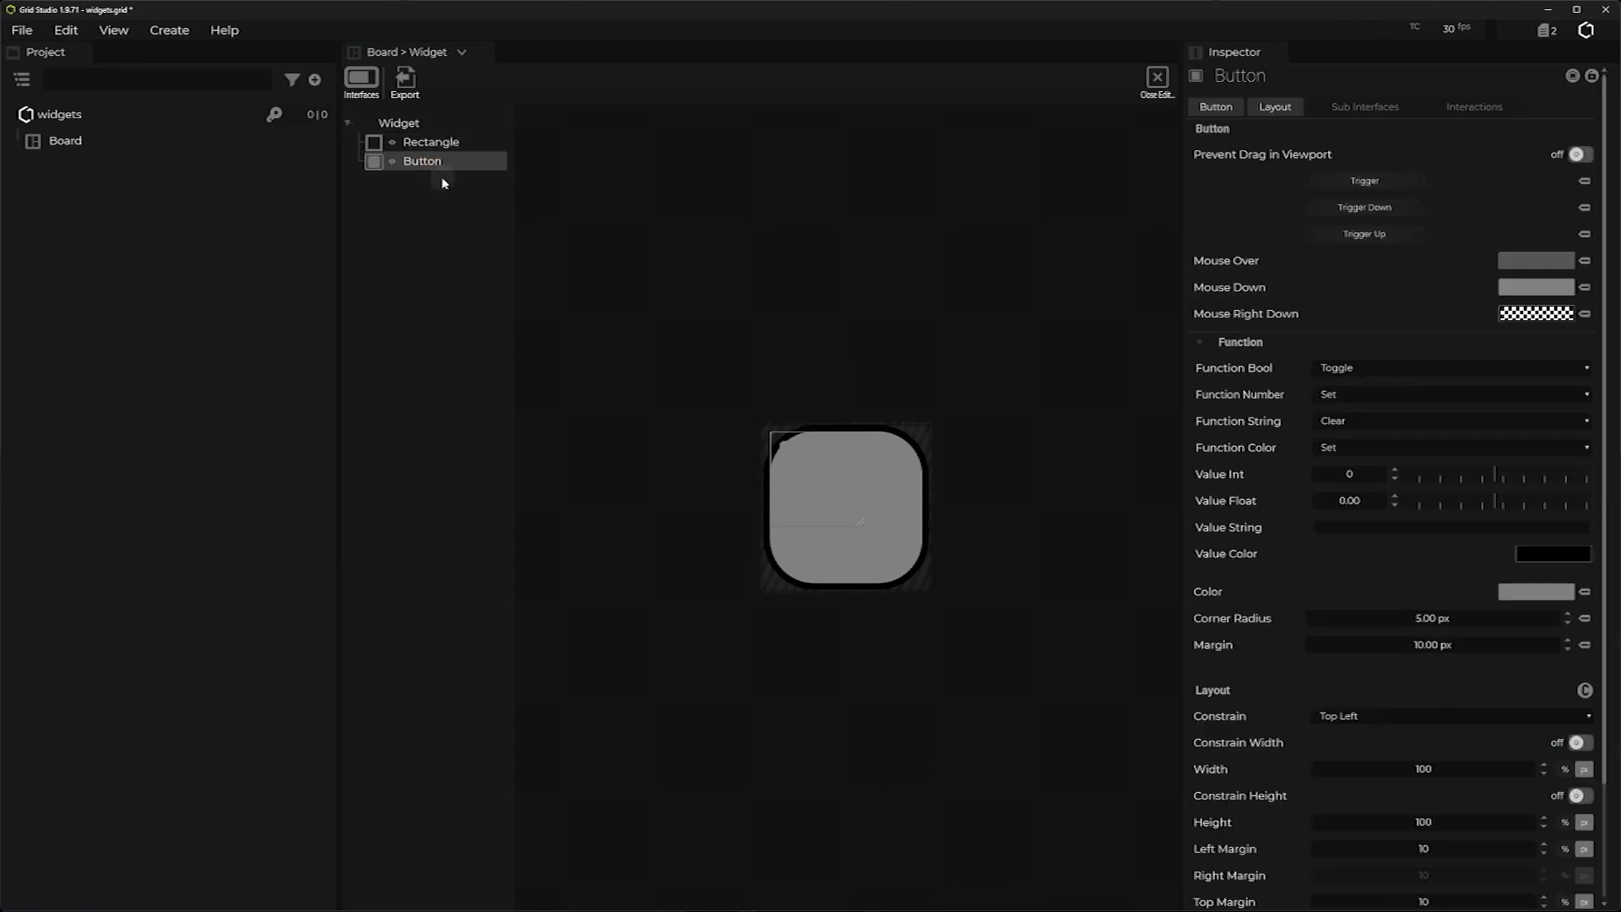
Move the button within the widget to about 33 px left and 19 px top margin.
left_click(891, 488)
left_click(863, 506)
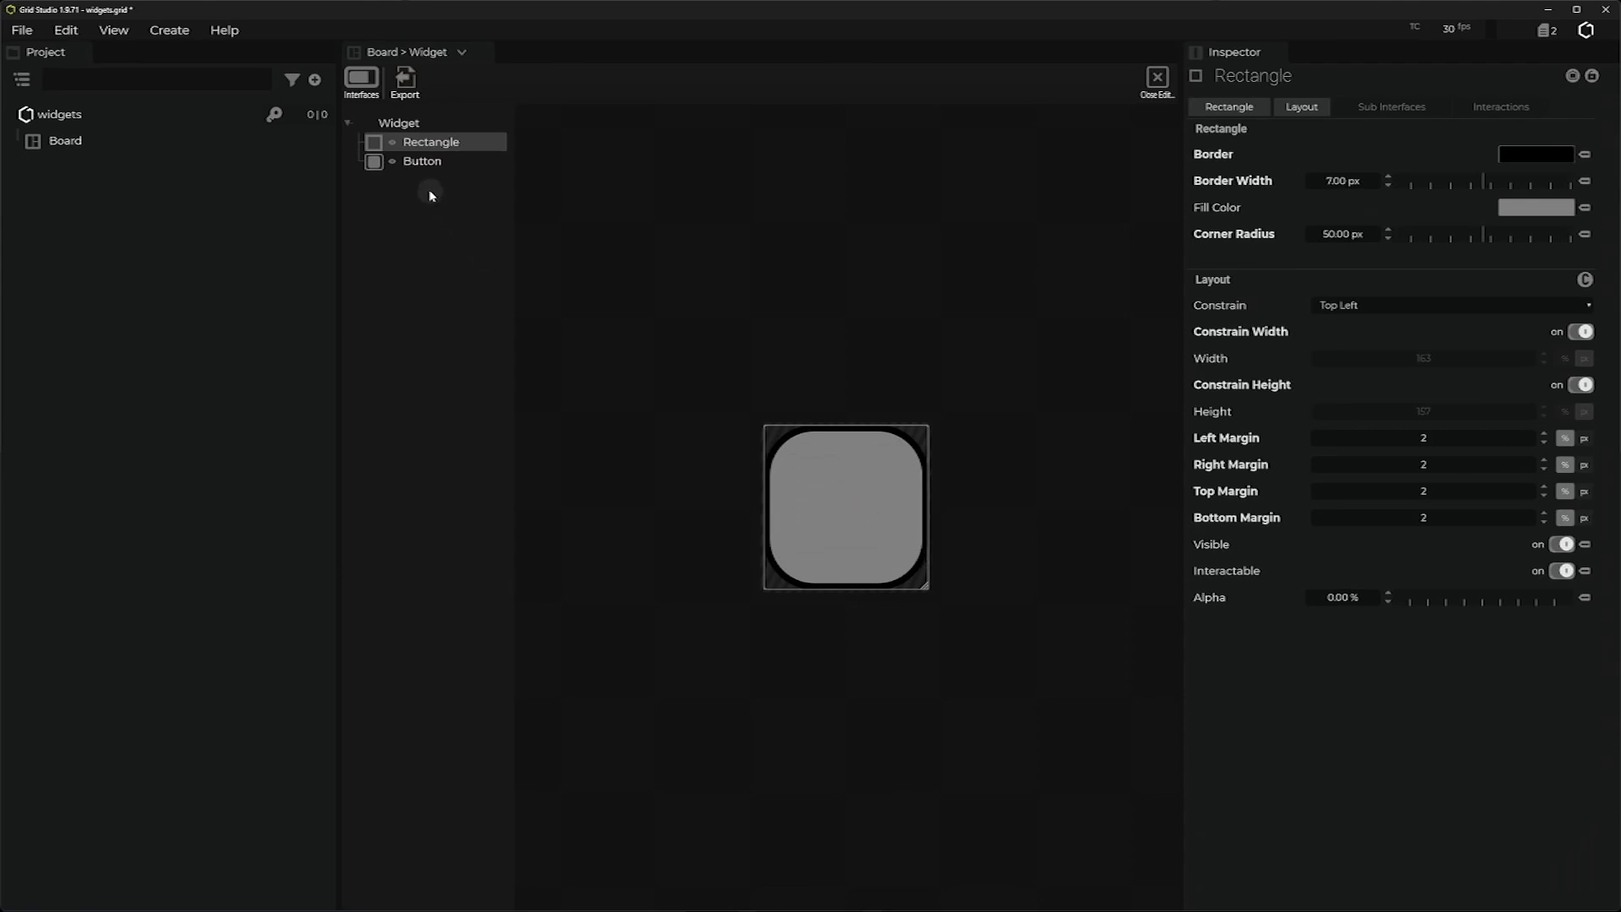
left_click(421, 160)
left_click(845, 498)
Select the button and constrain its width and height.
left_click(420, 162)
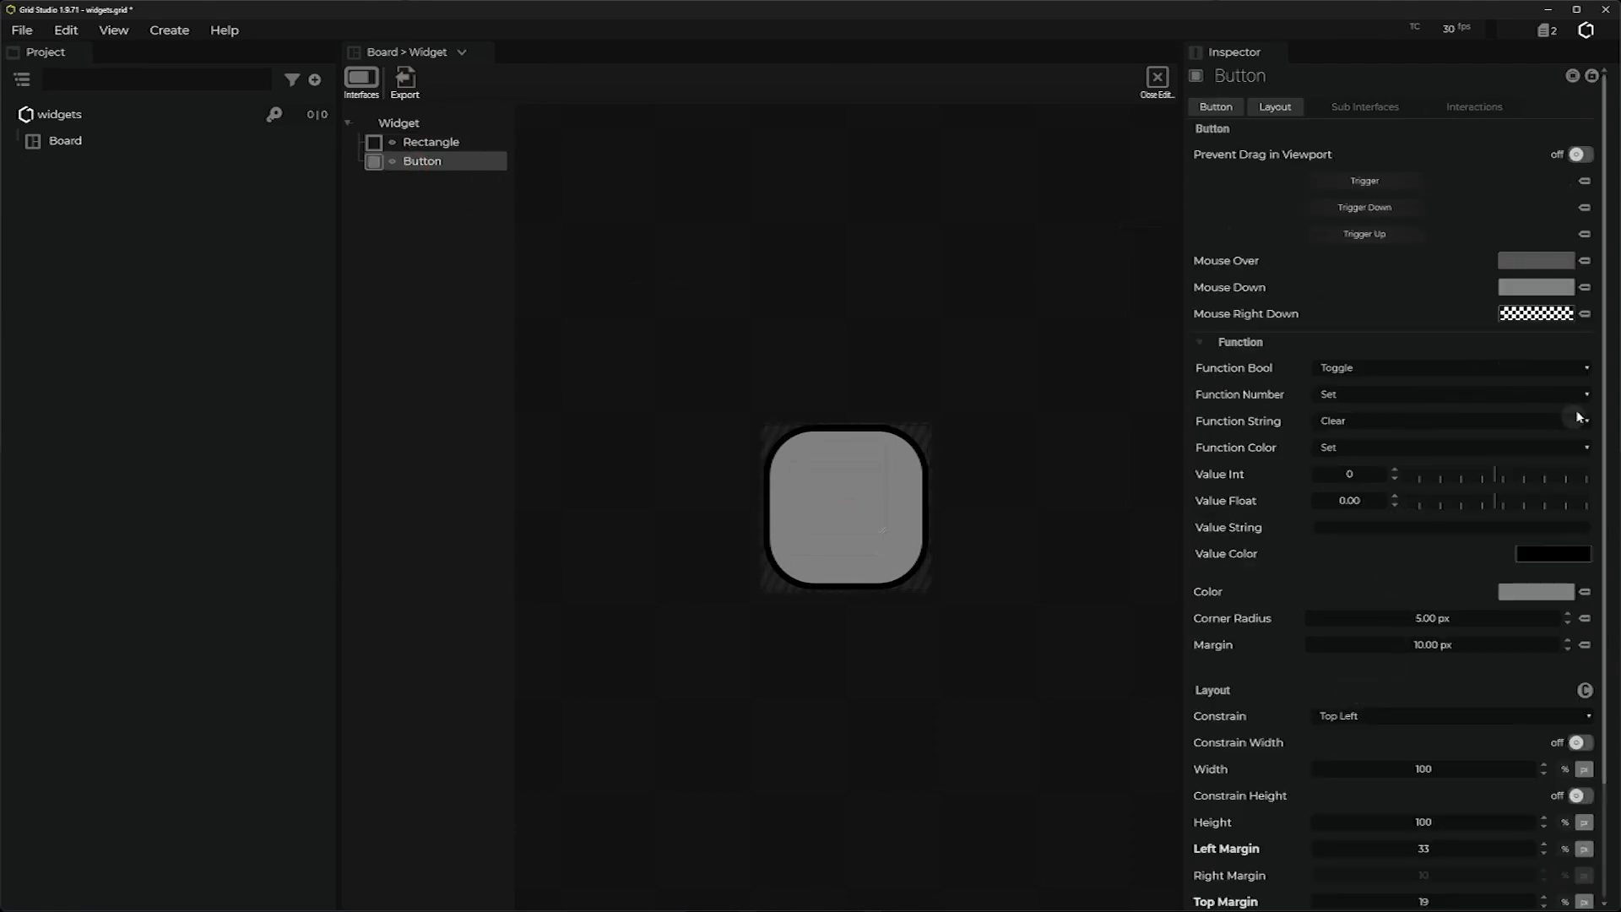
left_click_drag(1603, 354, 1593, 506)
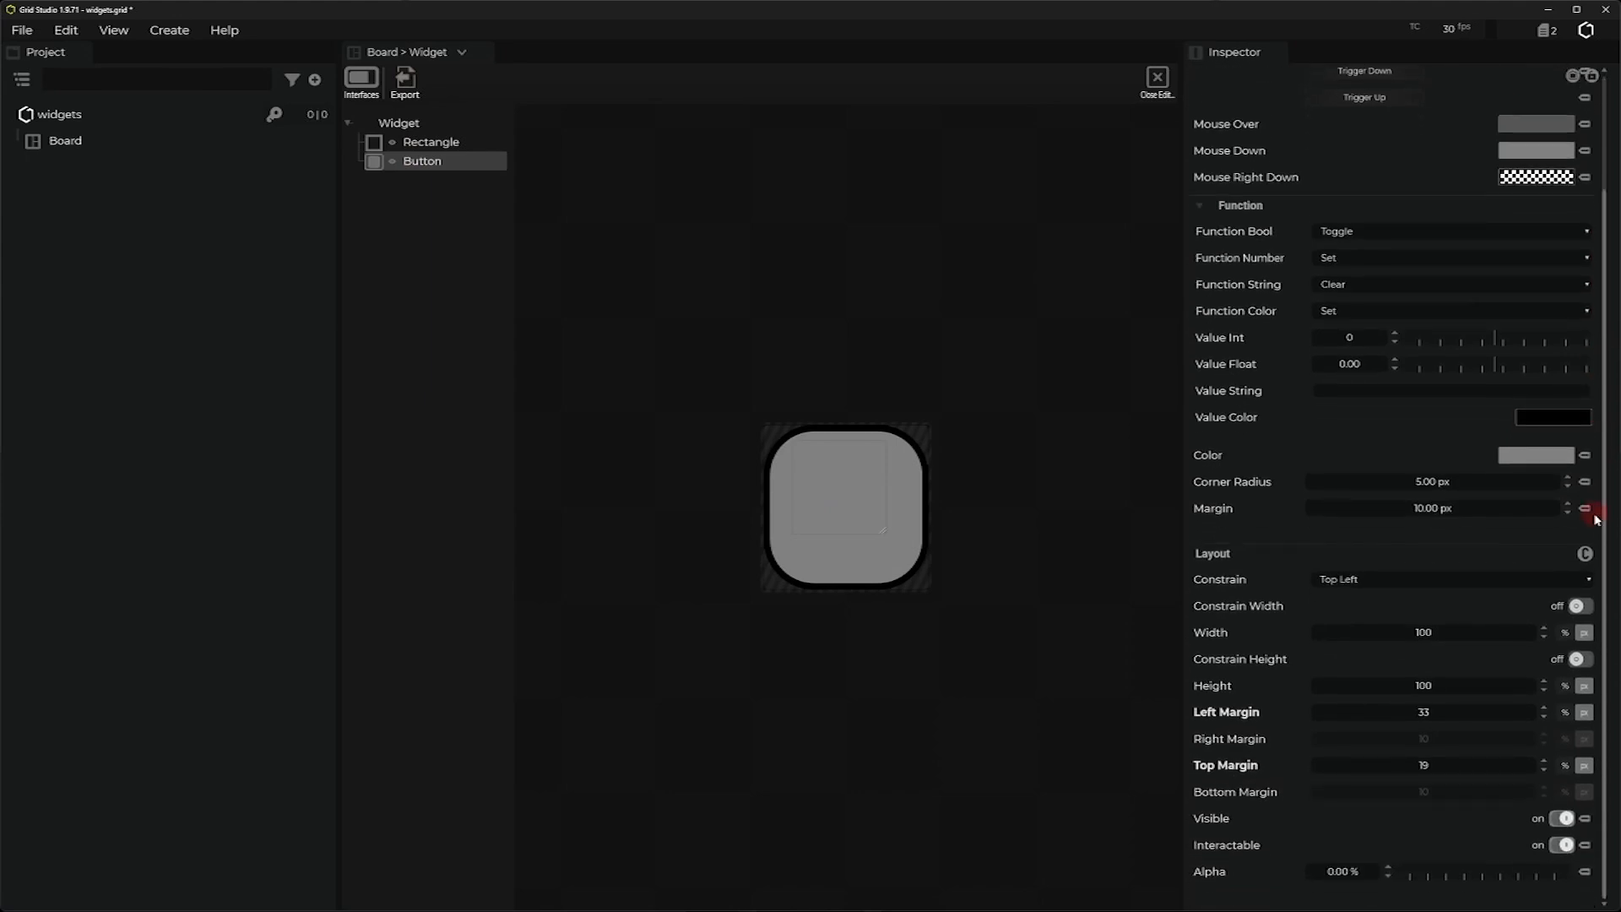
left_click(1577, 605)
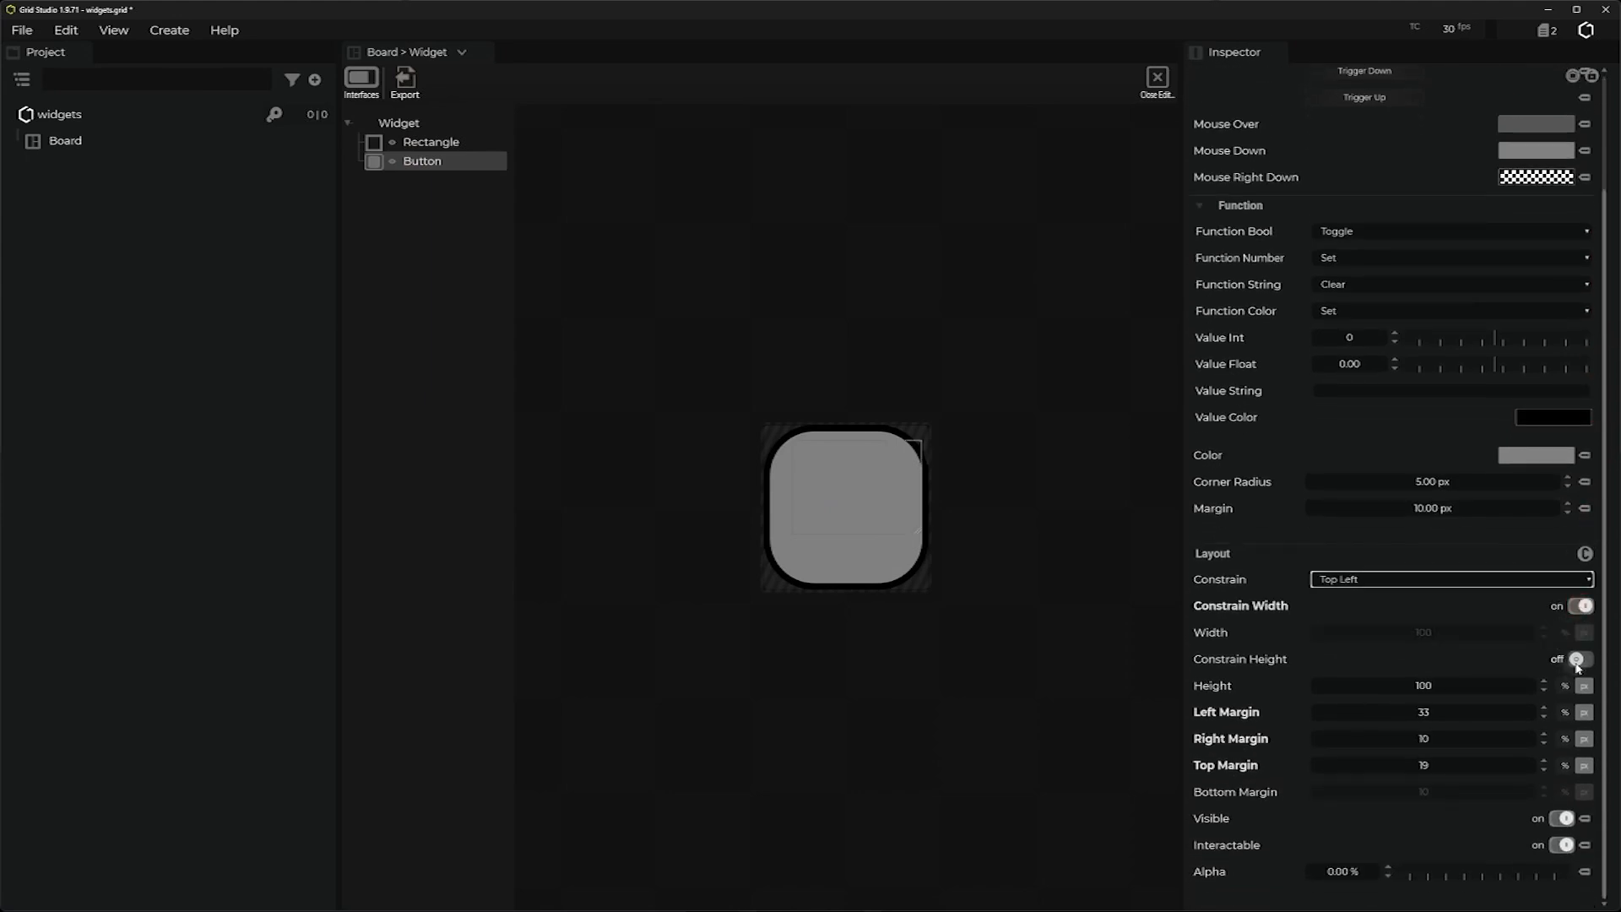
left_click(1580, 659)
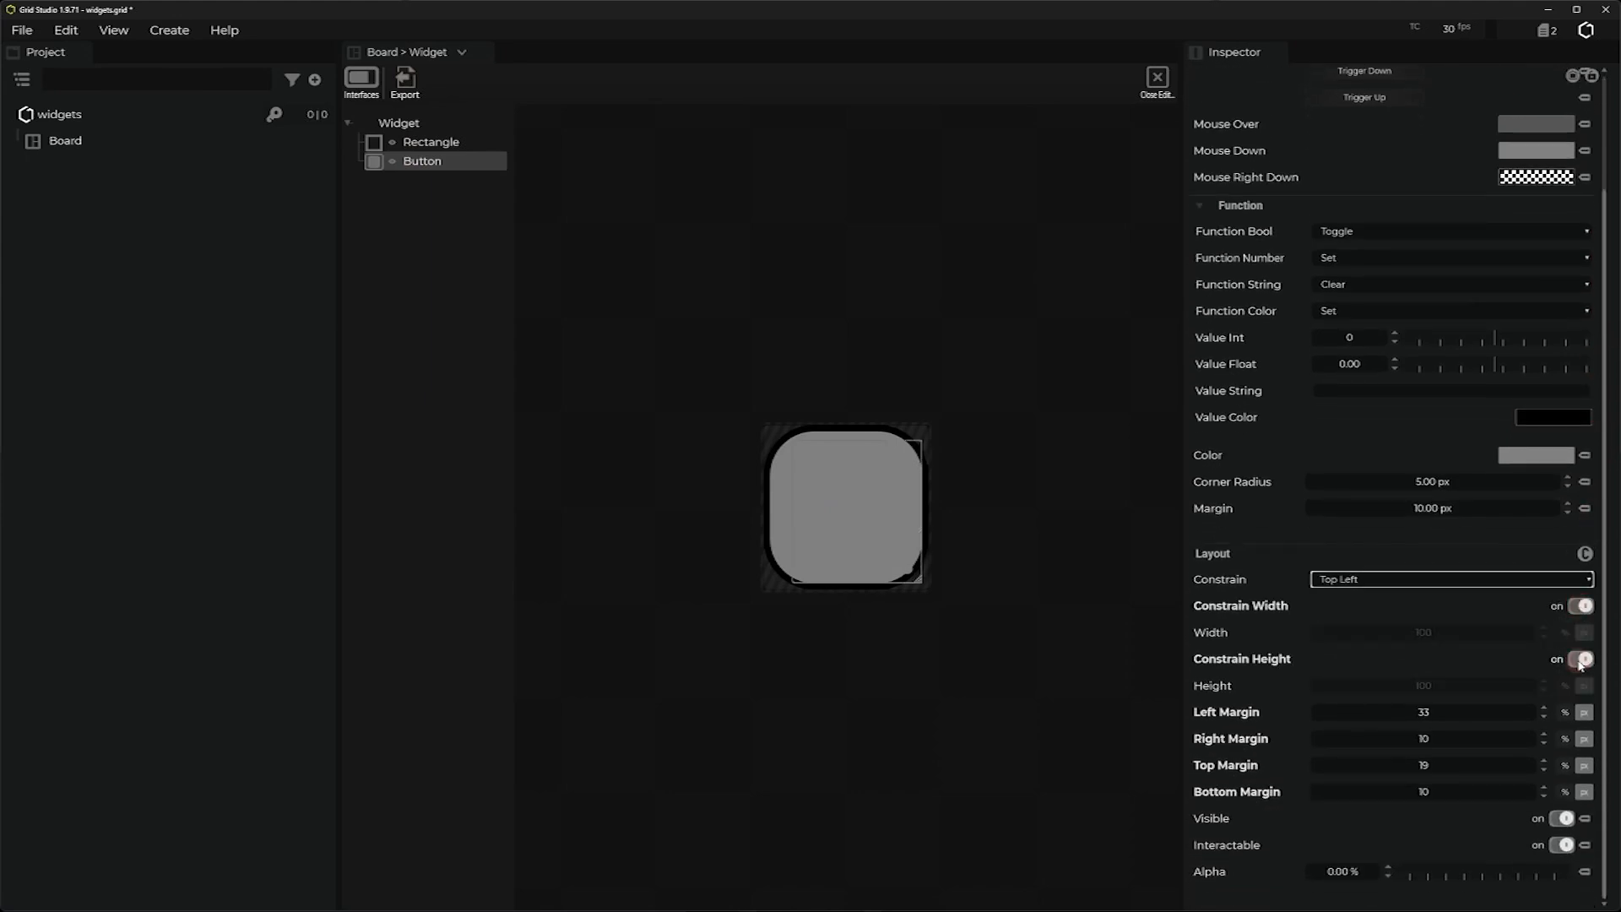
Switch the button's left, right, top and bottom margins from pixels to percent.
left_click(1565, 712)
left_click(1564, 738)
left_click(1564, 764)
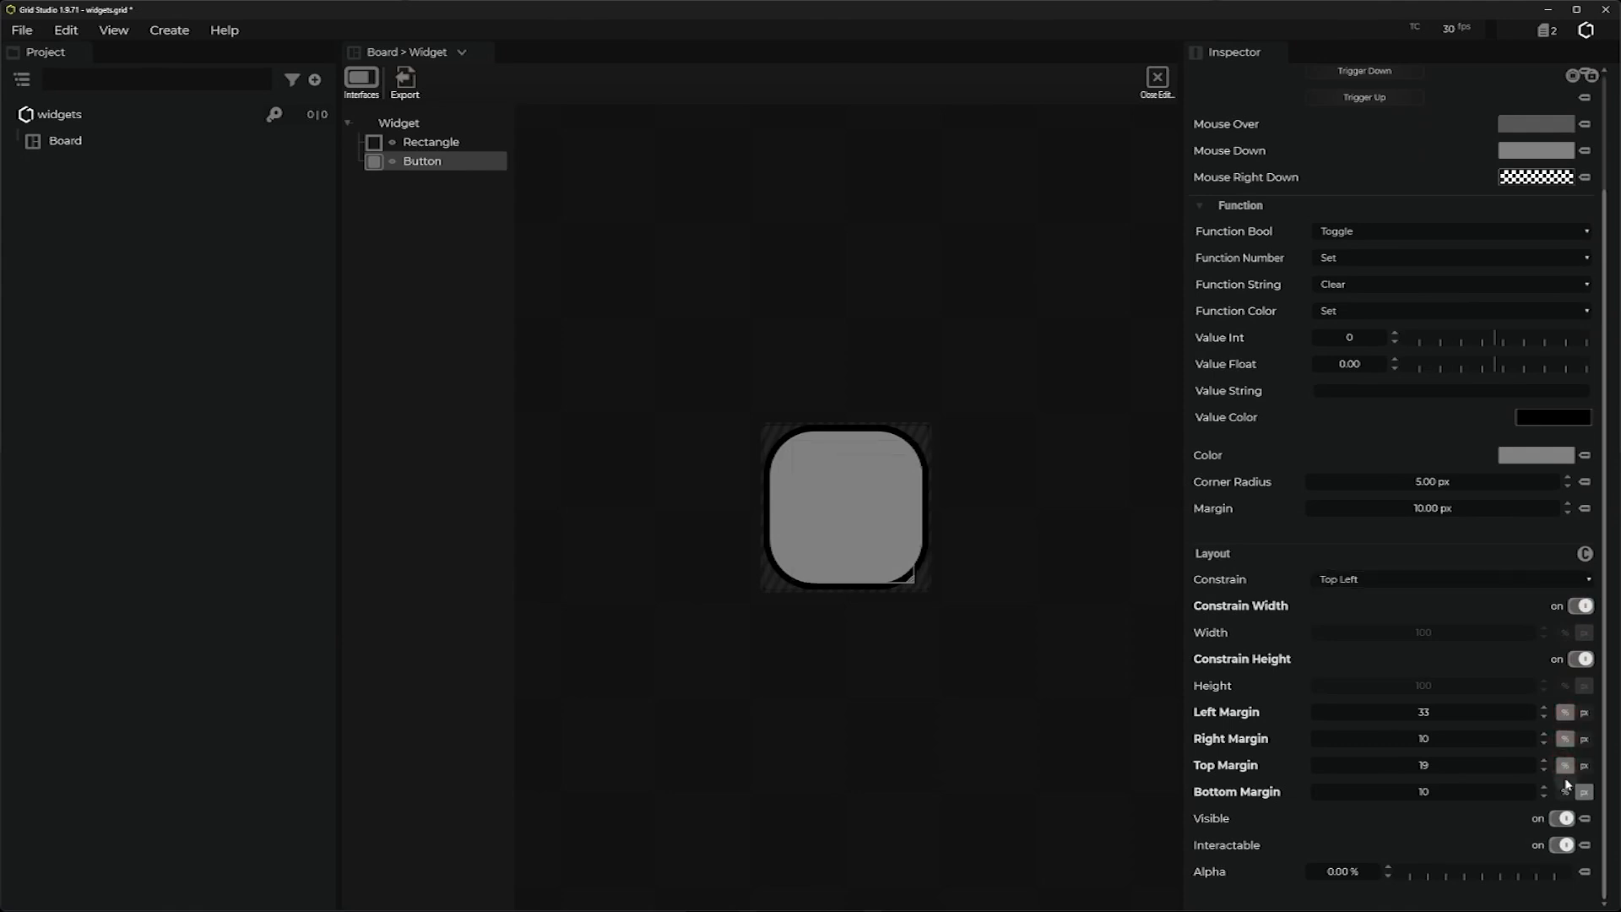
left_click(1564, 791)
Set the button's left and top margins to 10 percent each.
left_click(1430, 716)
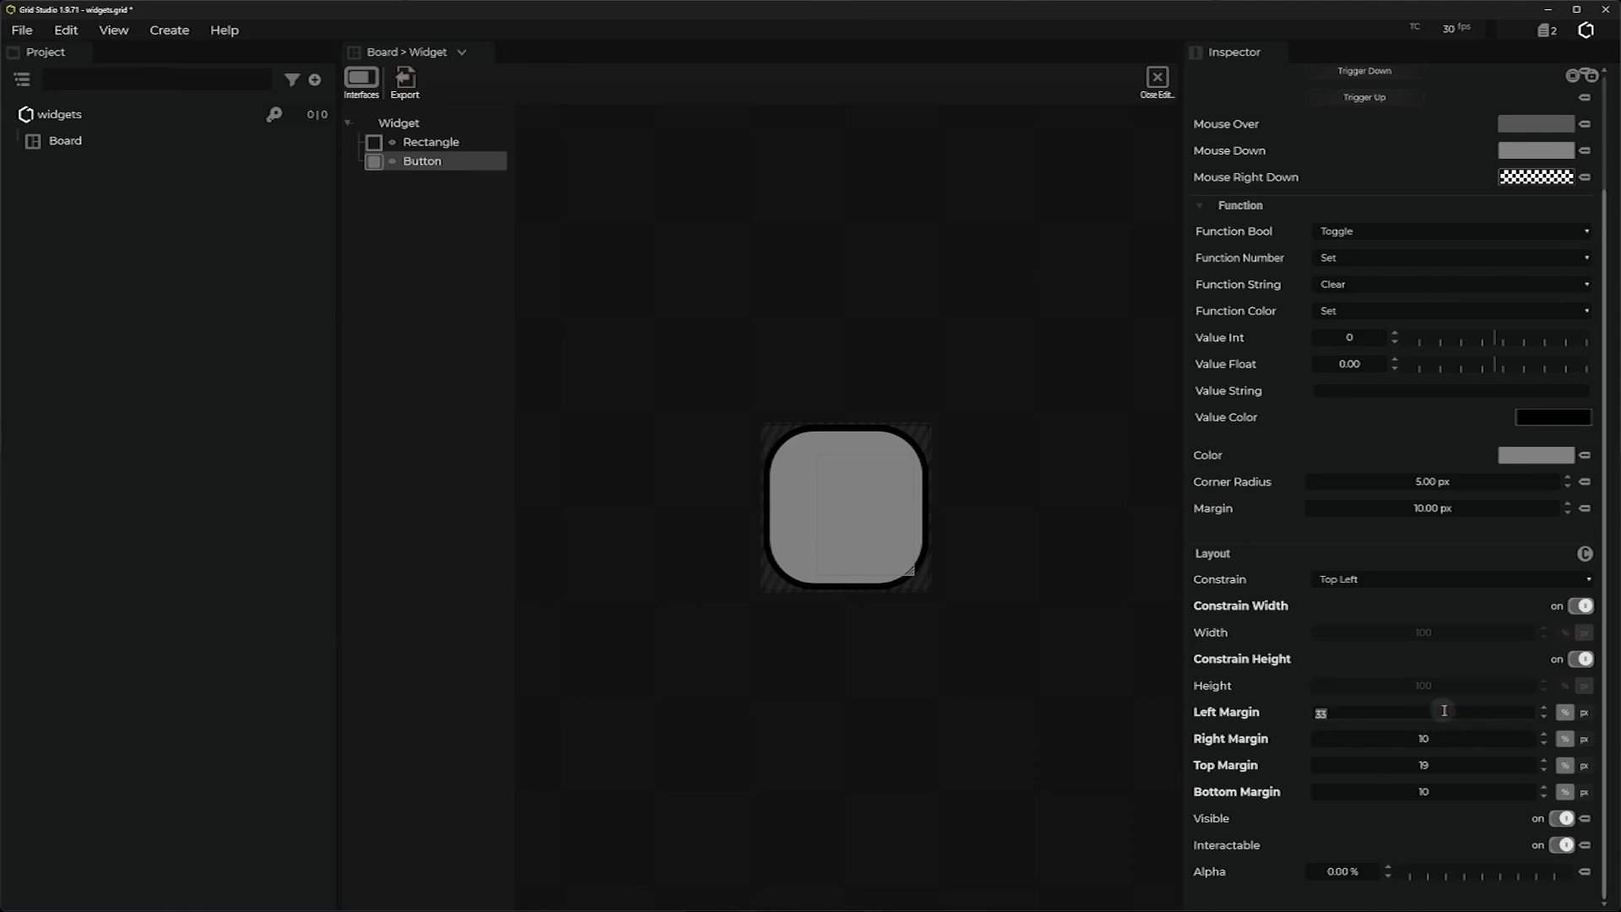
type("10")
left_click(1437, 765)
left_click(1353, 897)
Change the button's base color to a dark red of about 33% red, 5% green and 5% blue.
scroll(1426, 415, "up", 2)
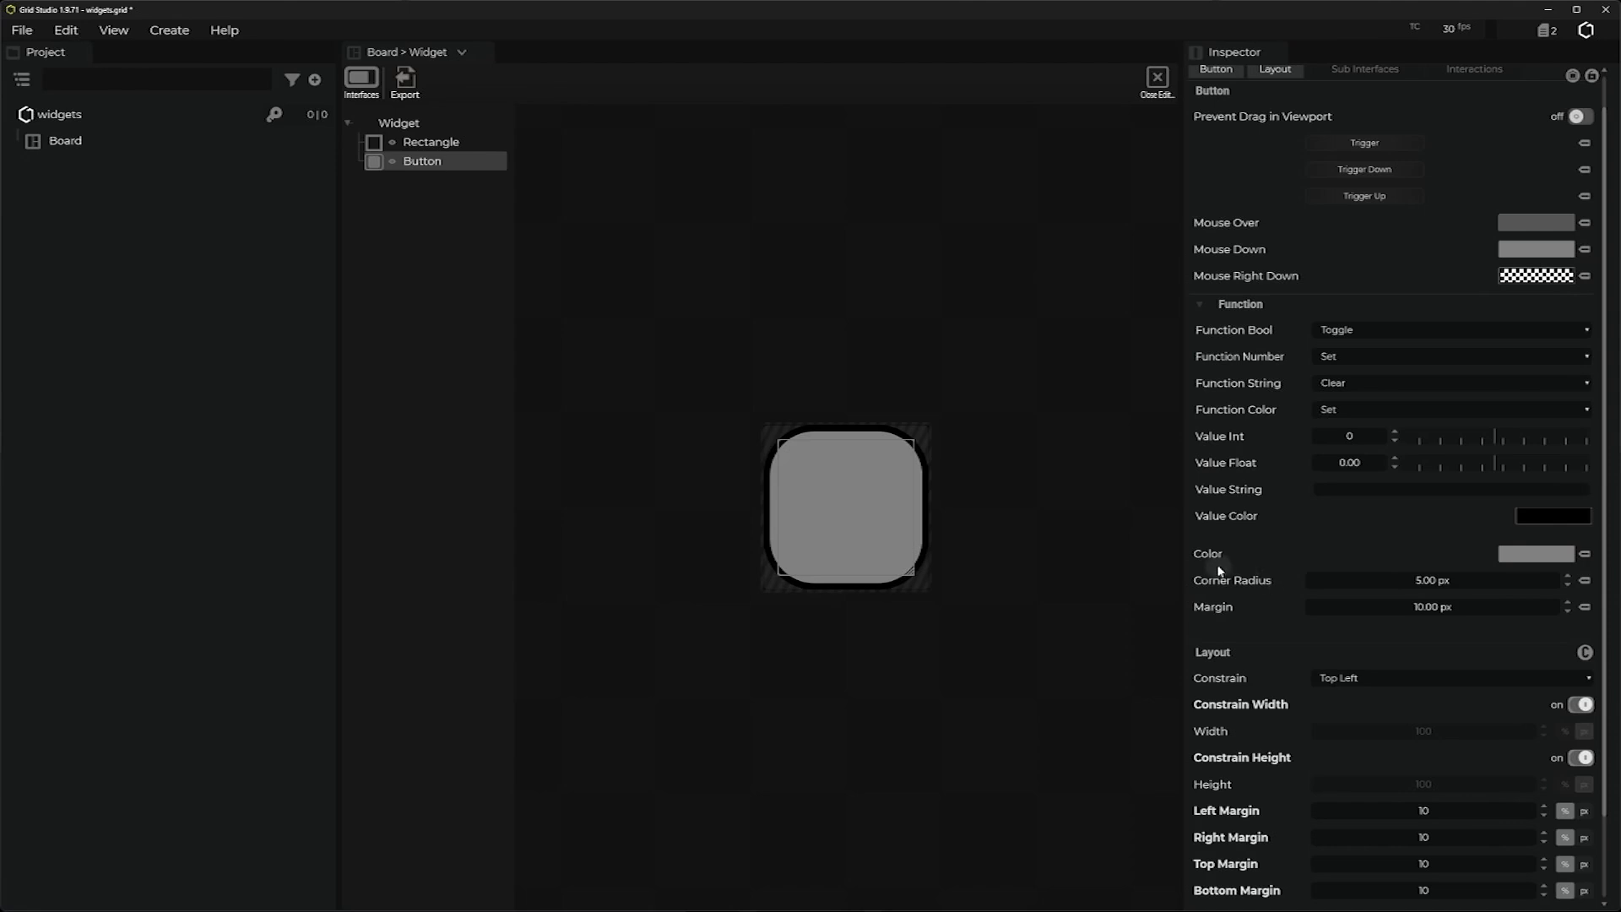
left_click(1520, 554)
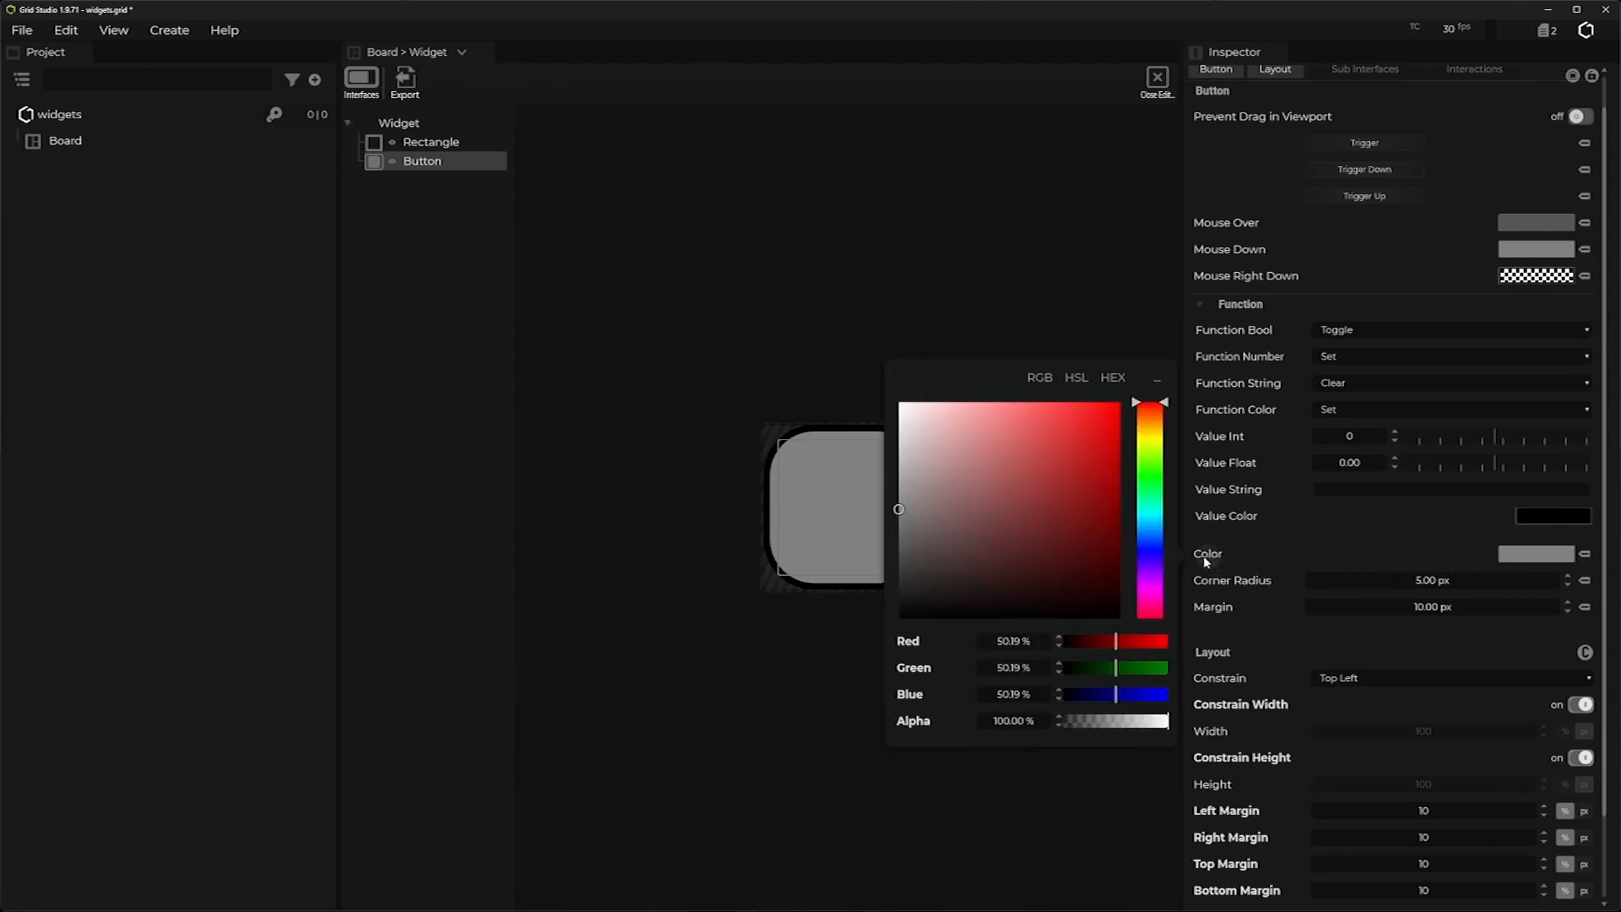
left_click_drag(1067, 532, 1087, 549)
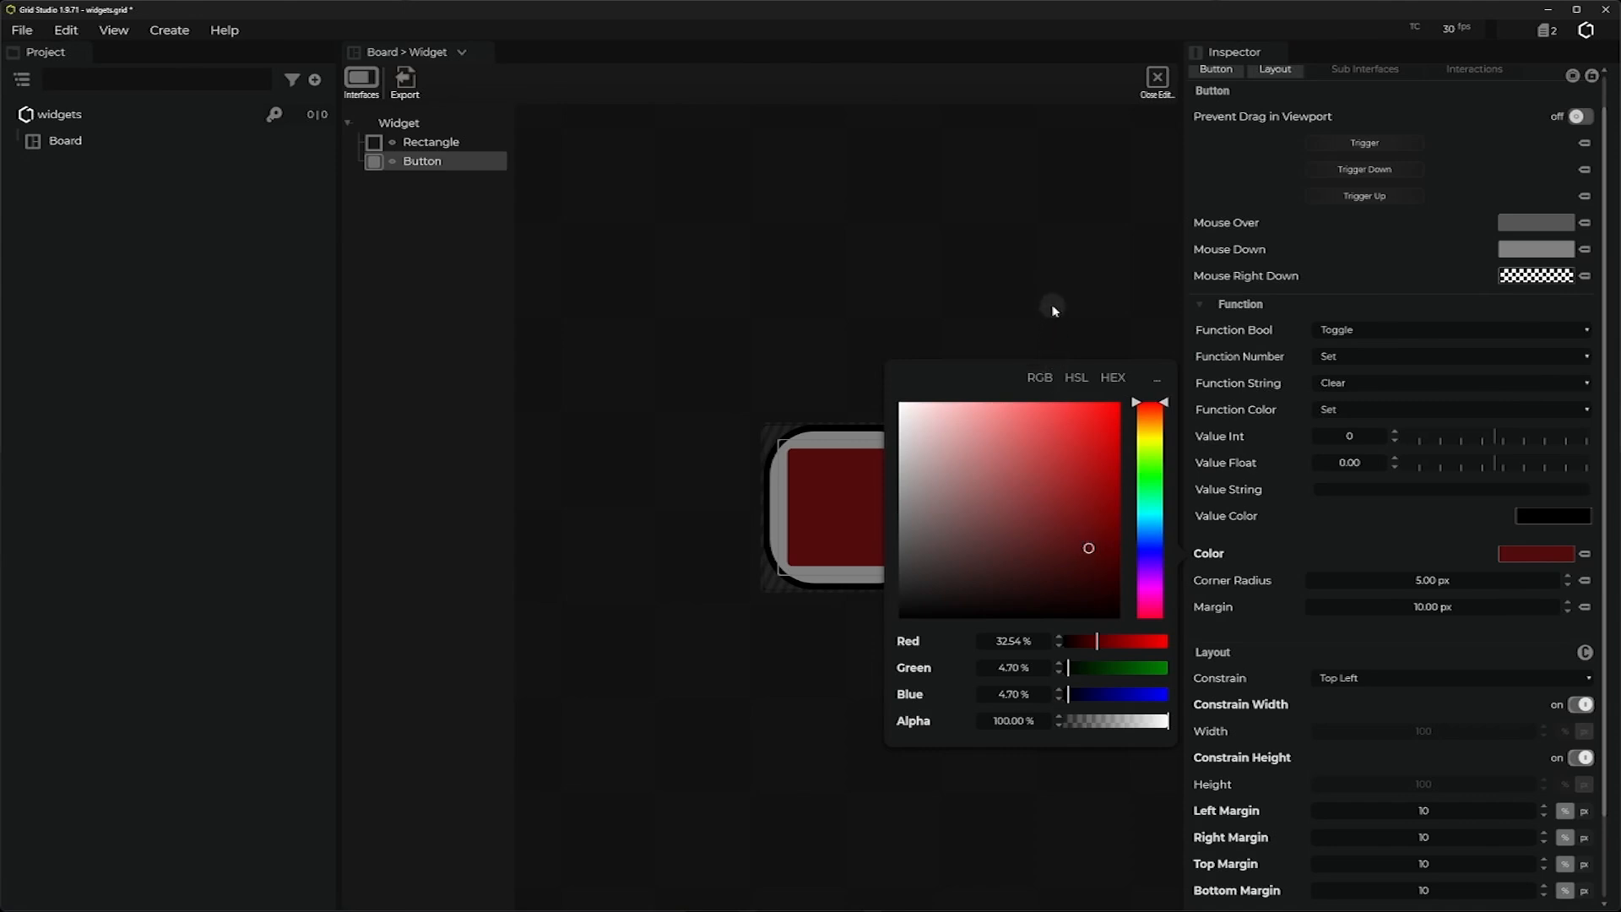
left_click(1212, 557)
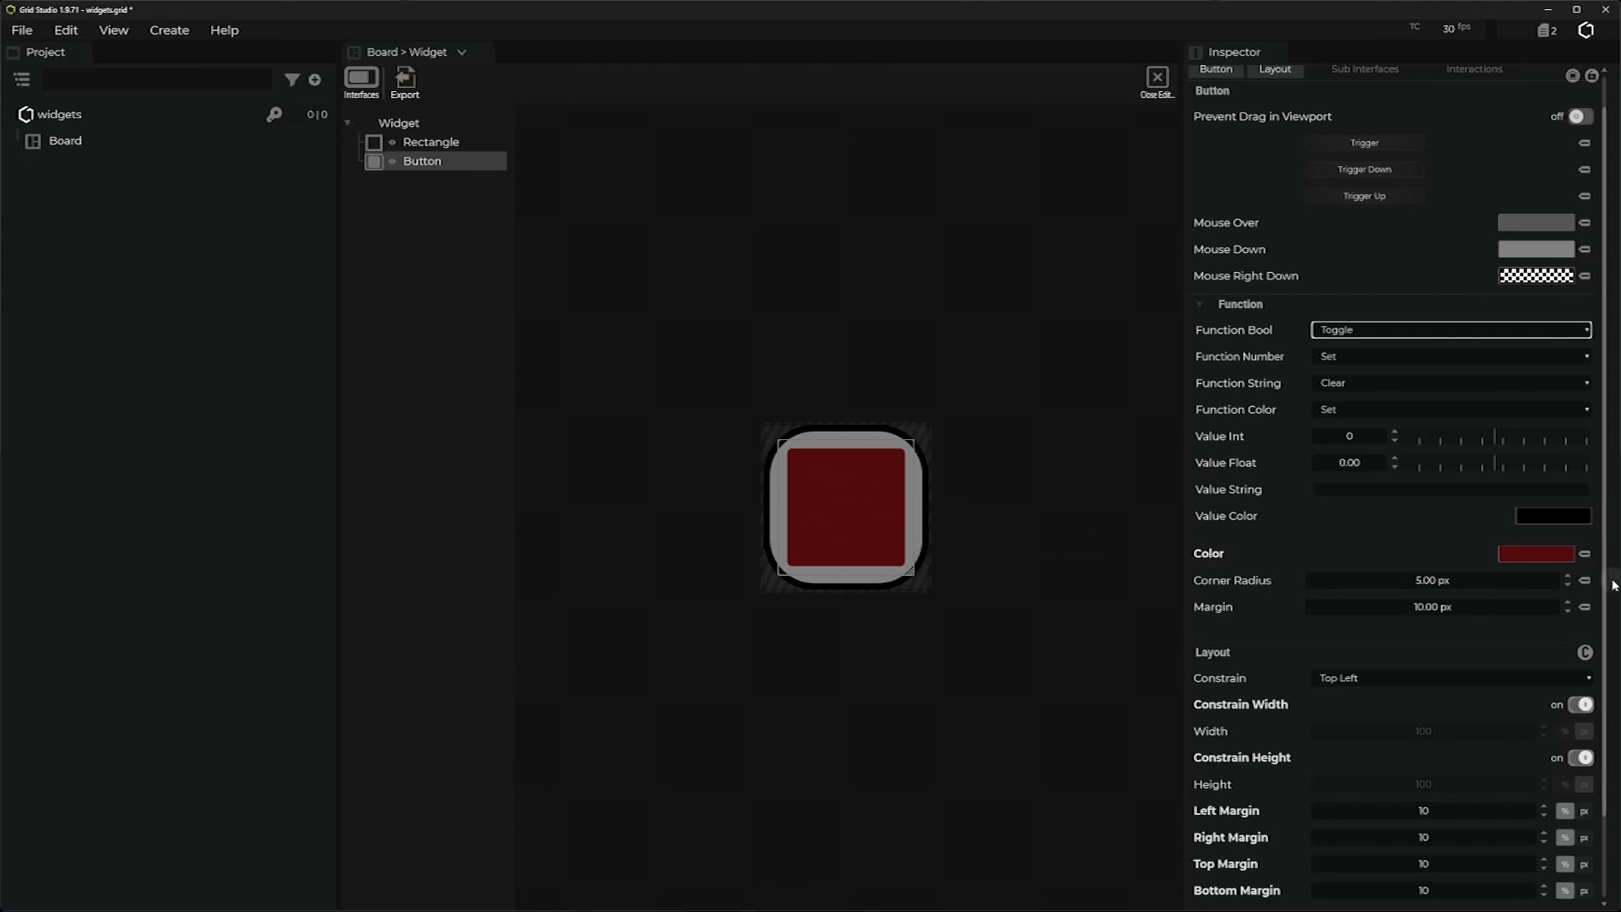
Raise the button's corner radius to 20 px.
left_click(1428, 582)
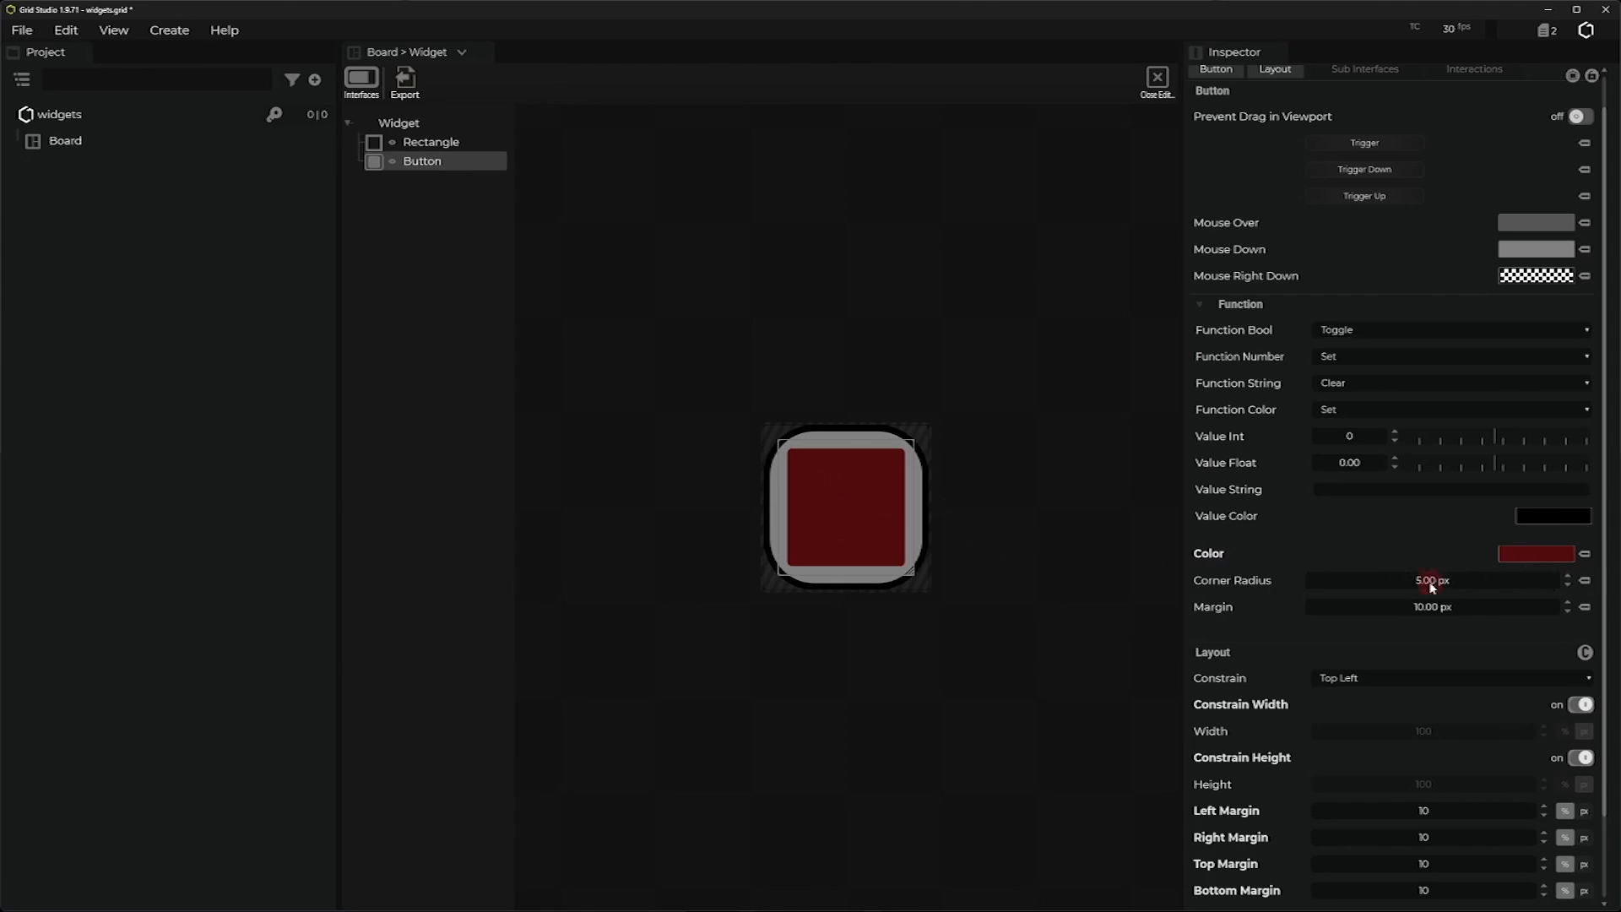
left_click(1566, 576)
left_click(1566, 576)
left_click(1567, 576)
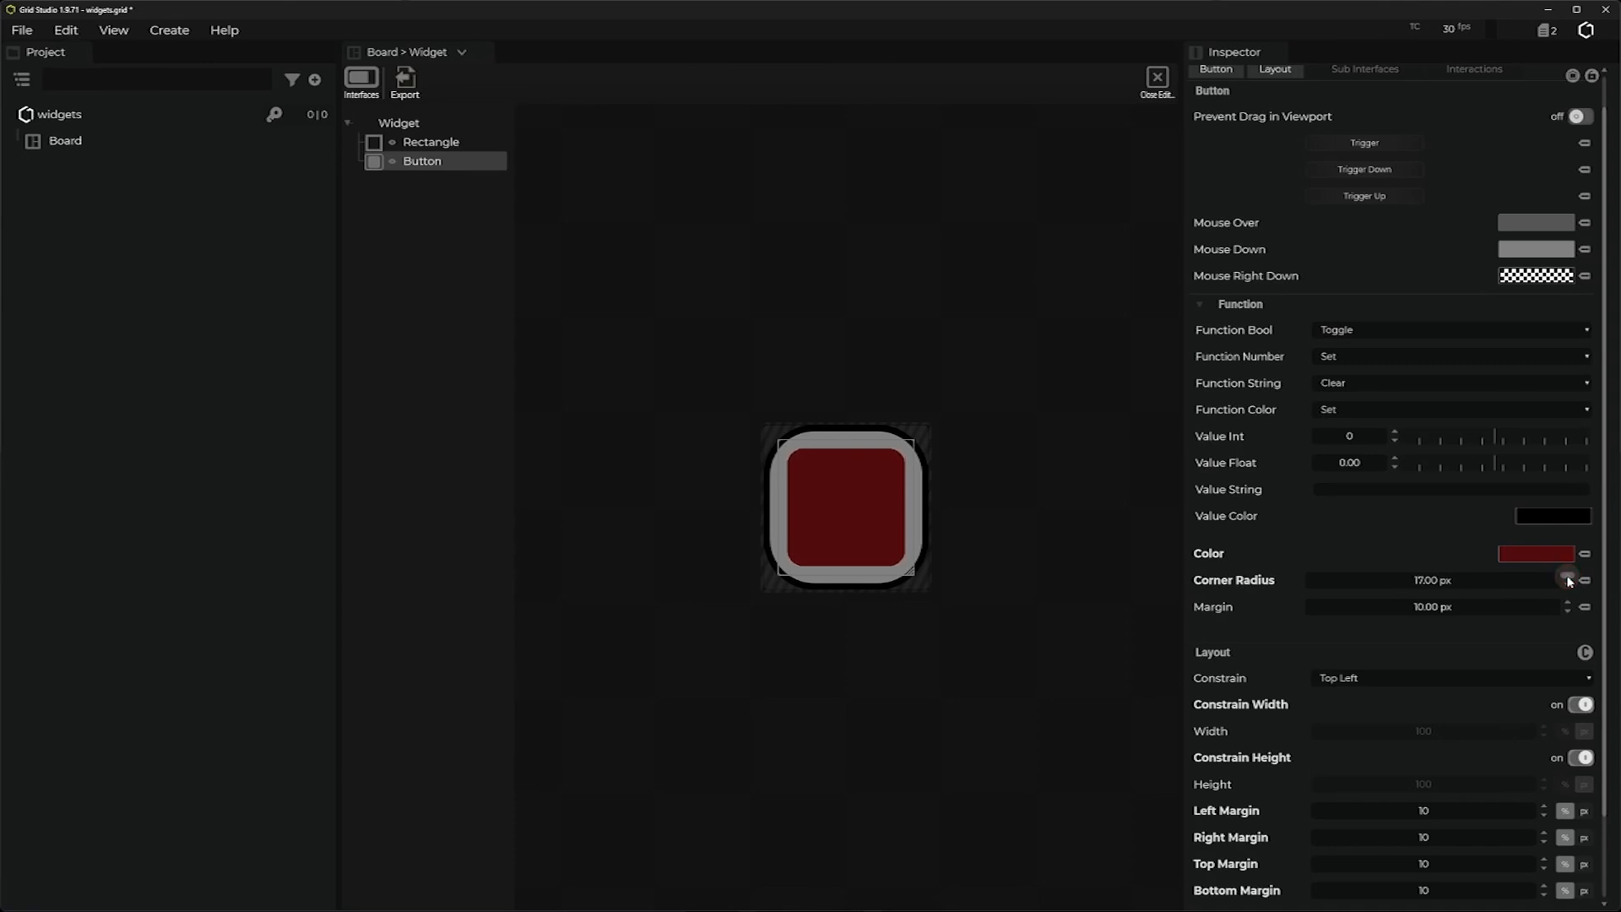
left_click(1567, 577)
left_click(1567, 578)
Copy the button's base color to Mouse Over and brighten it to about 58% red, 7% green and 7% blue.
right_click(1225, 559)
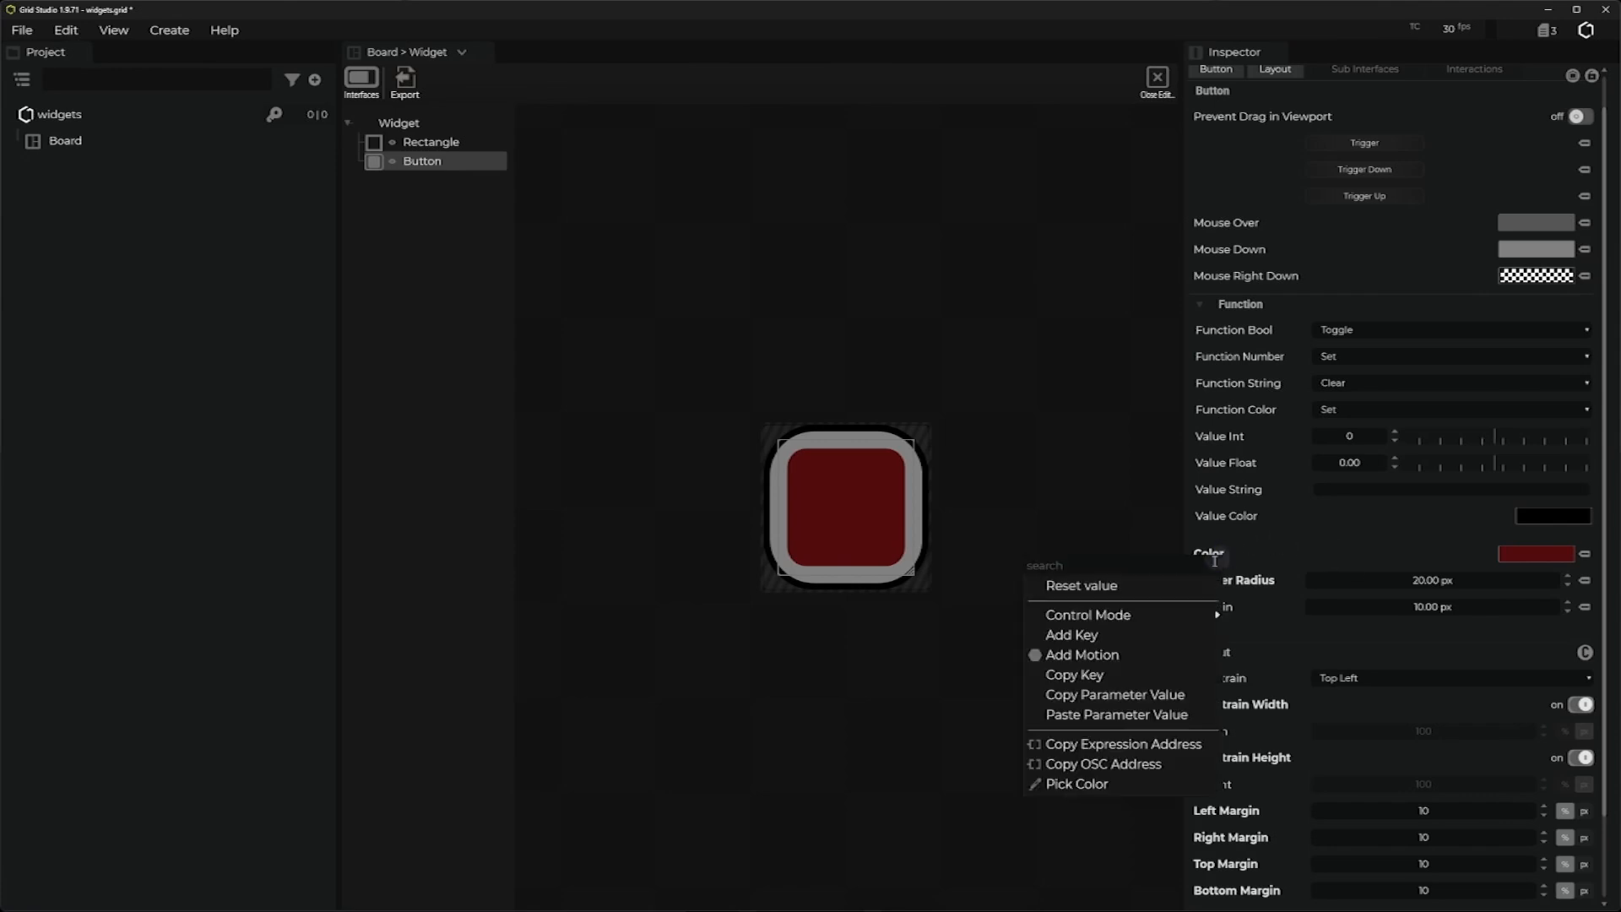
left_click(1104, 700)
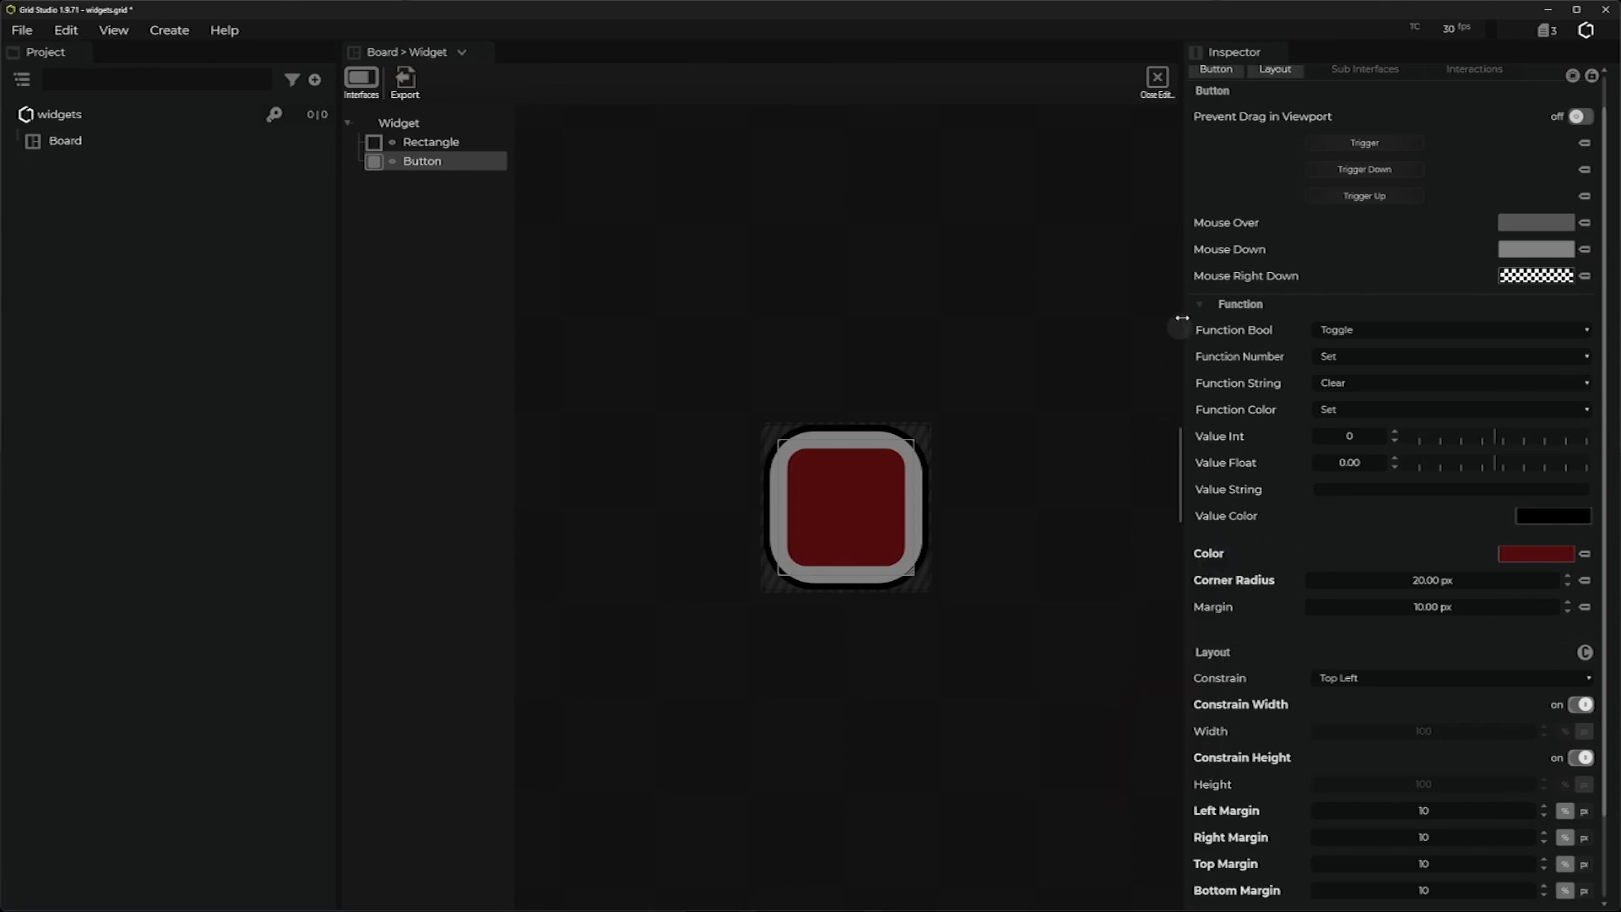
right_click(1218, 225)
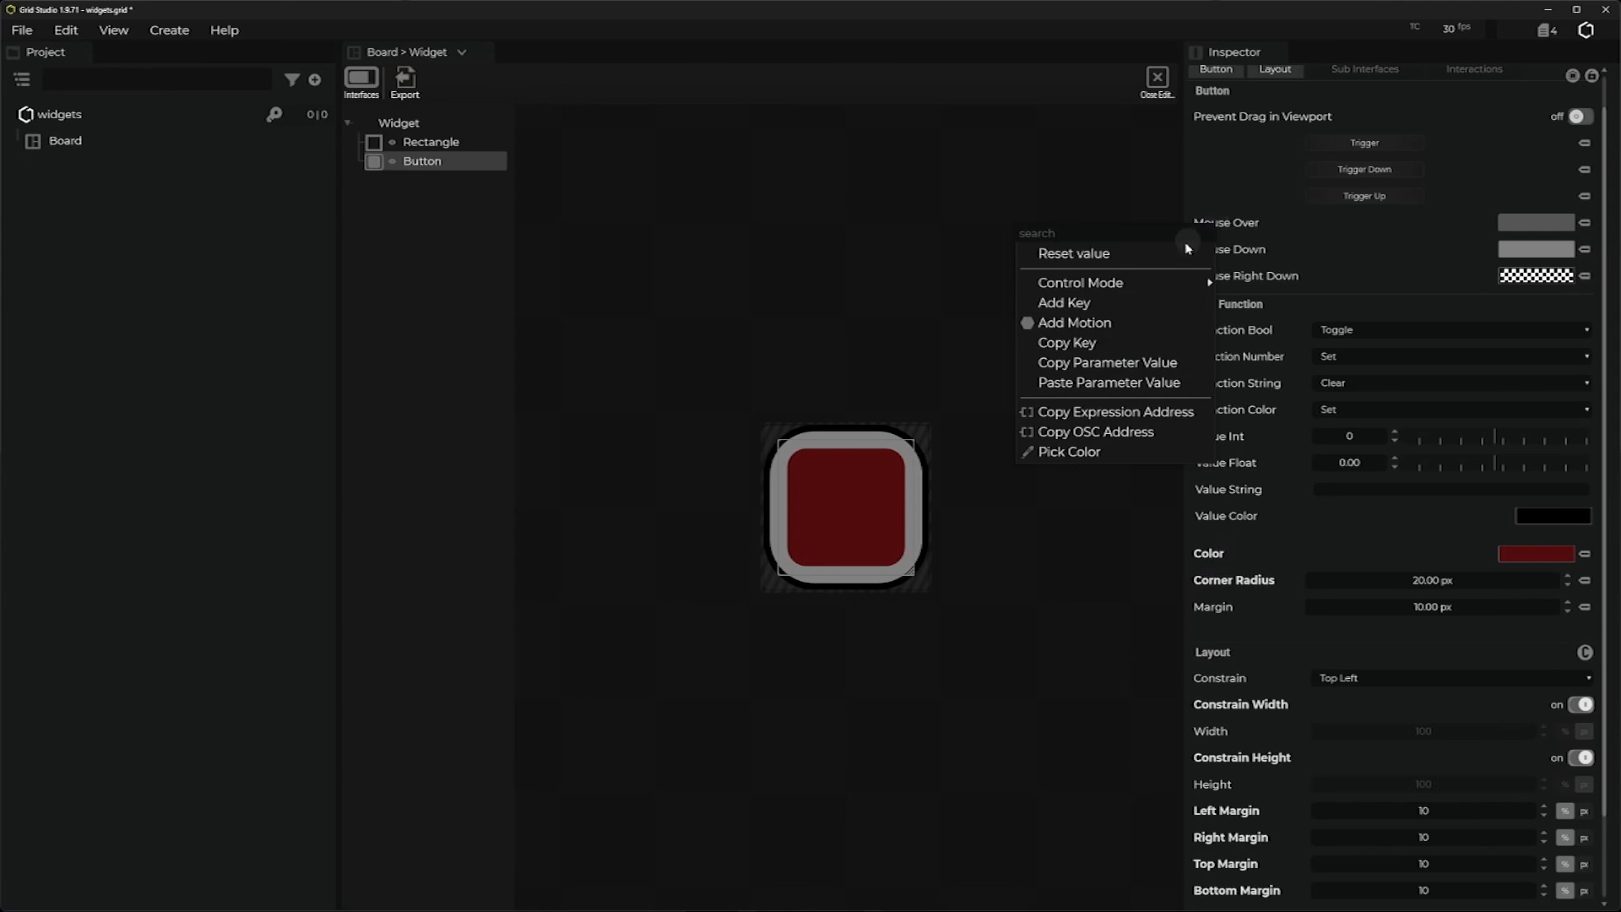
left_click(1106, 382)
left_click(1562, 225)
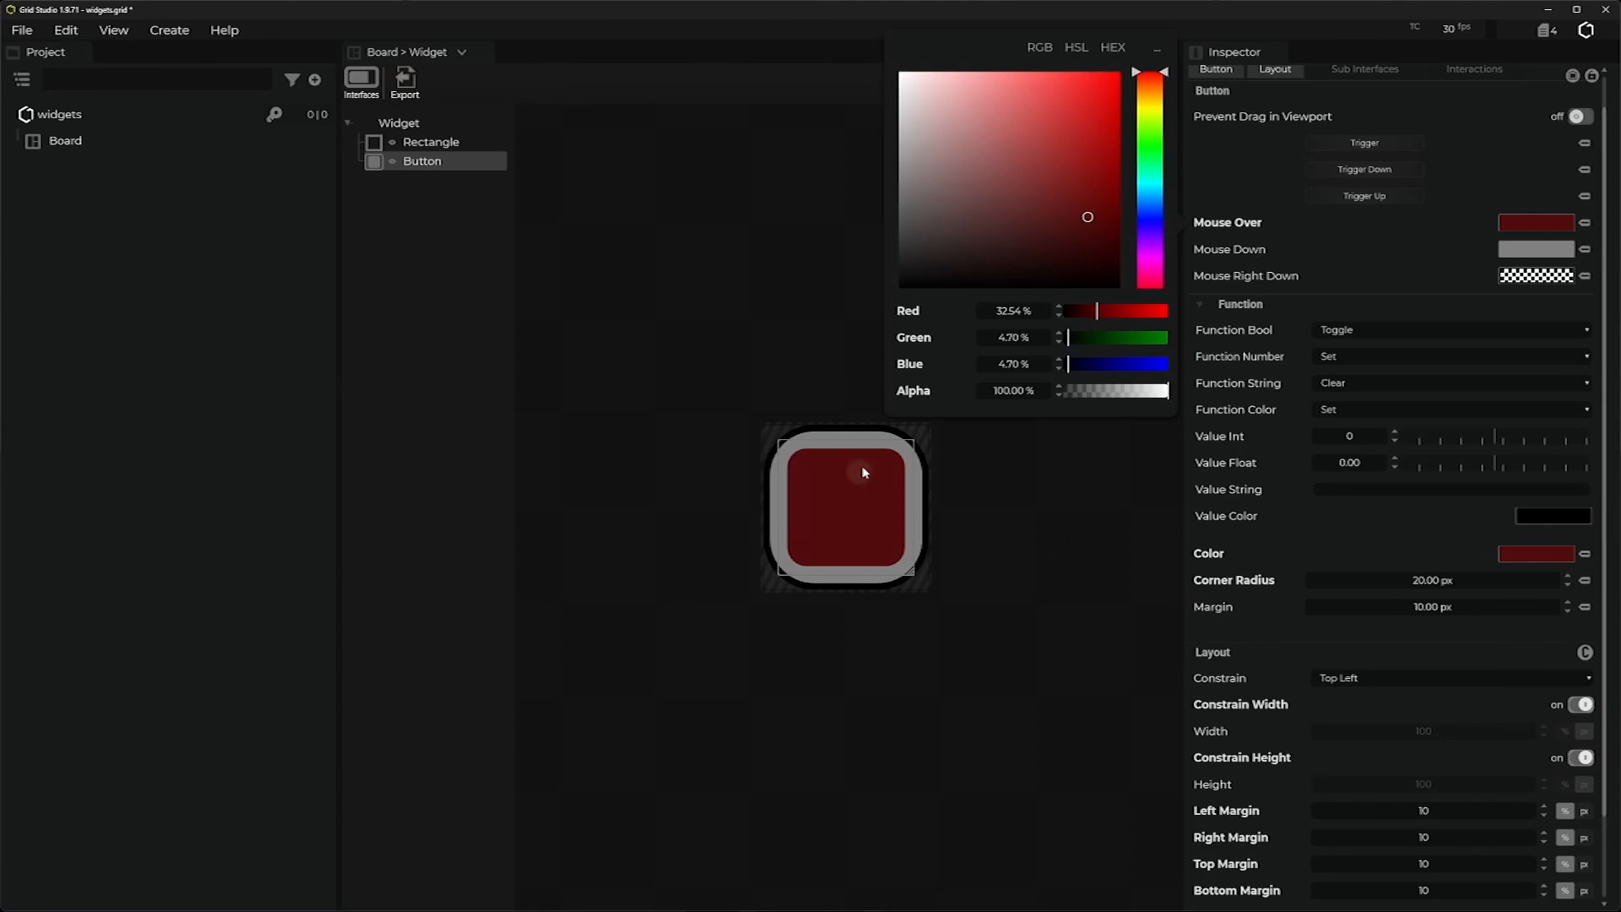
left_click_drag(1089, 174, 1092, 162)
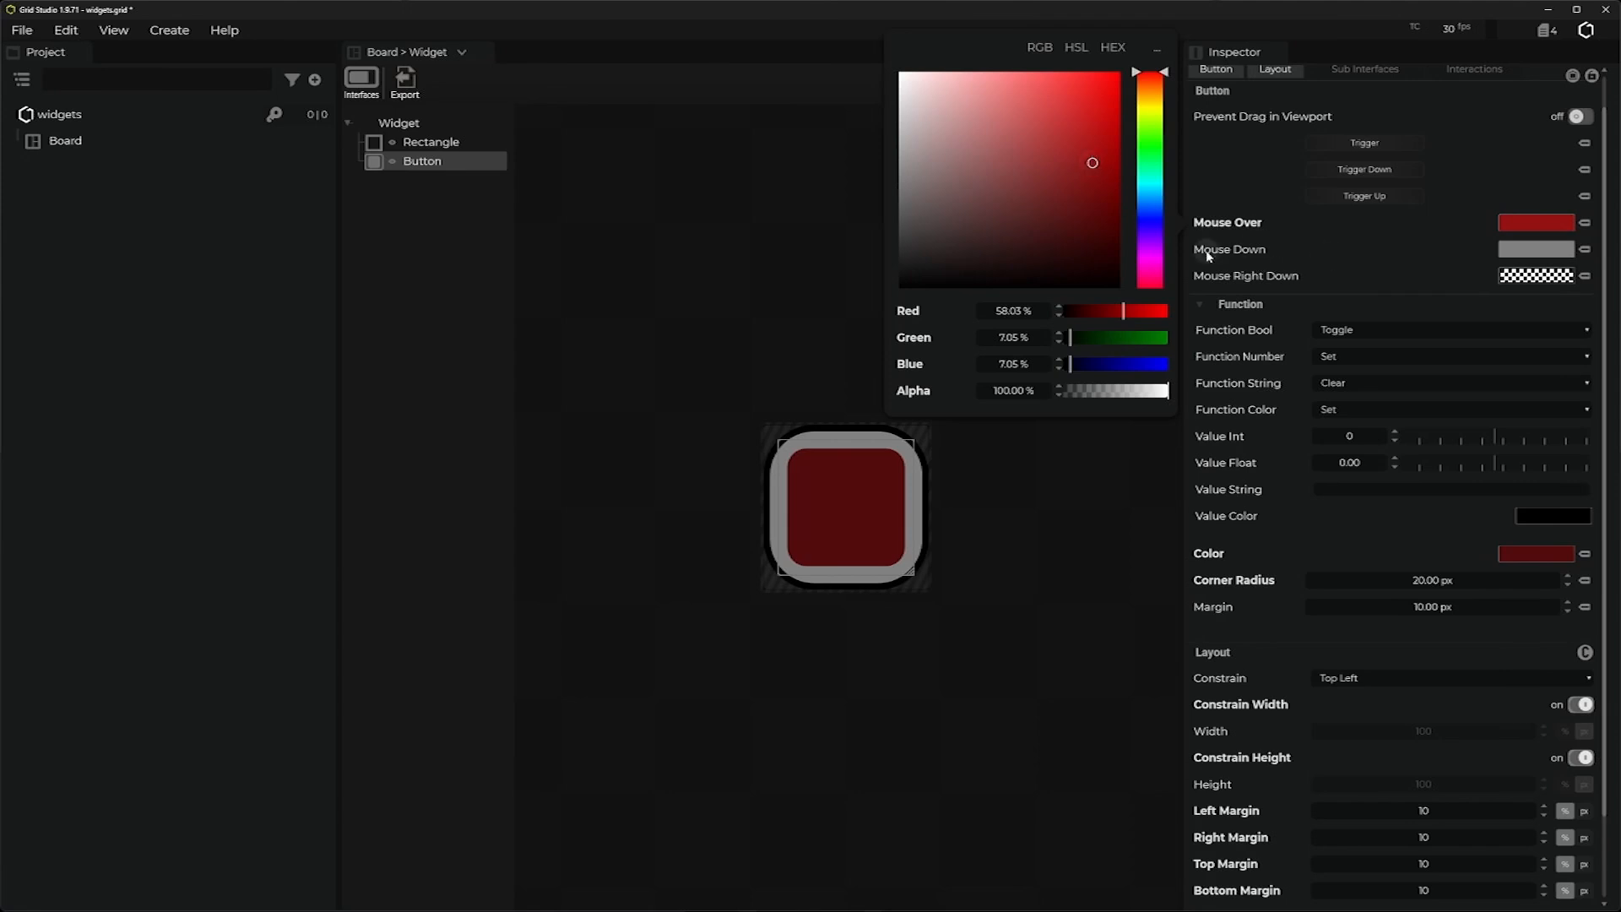
Paste the copied color into the button's Mouse Down color and brighten it to pure red, 100% red with 0% green and blue.
right_click(1232, 250)
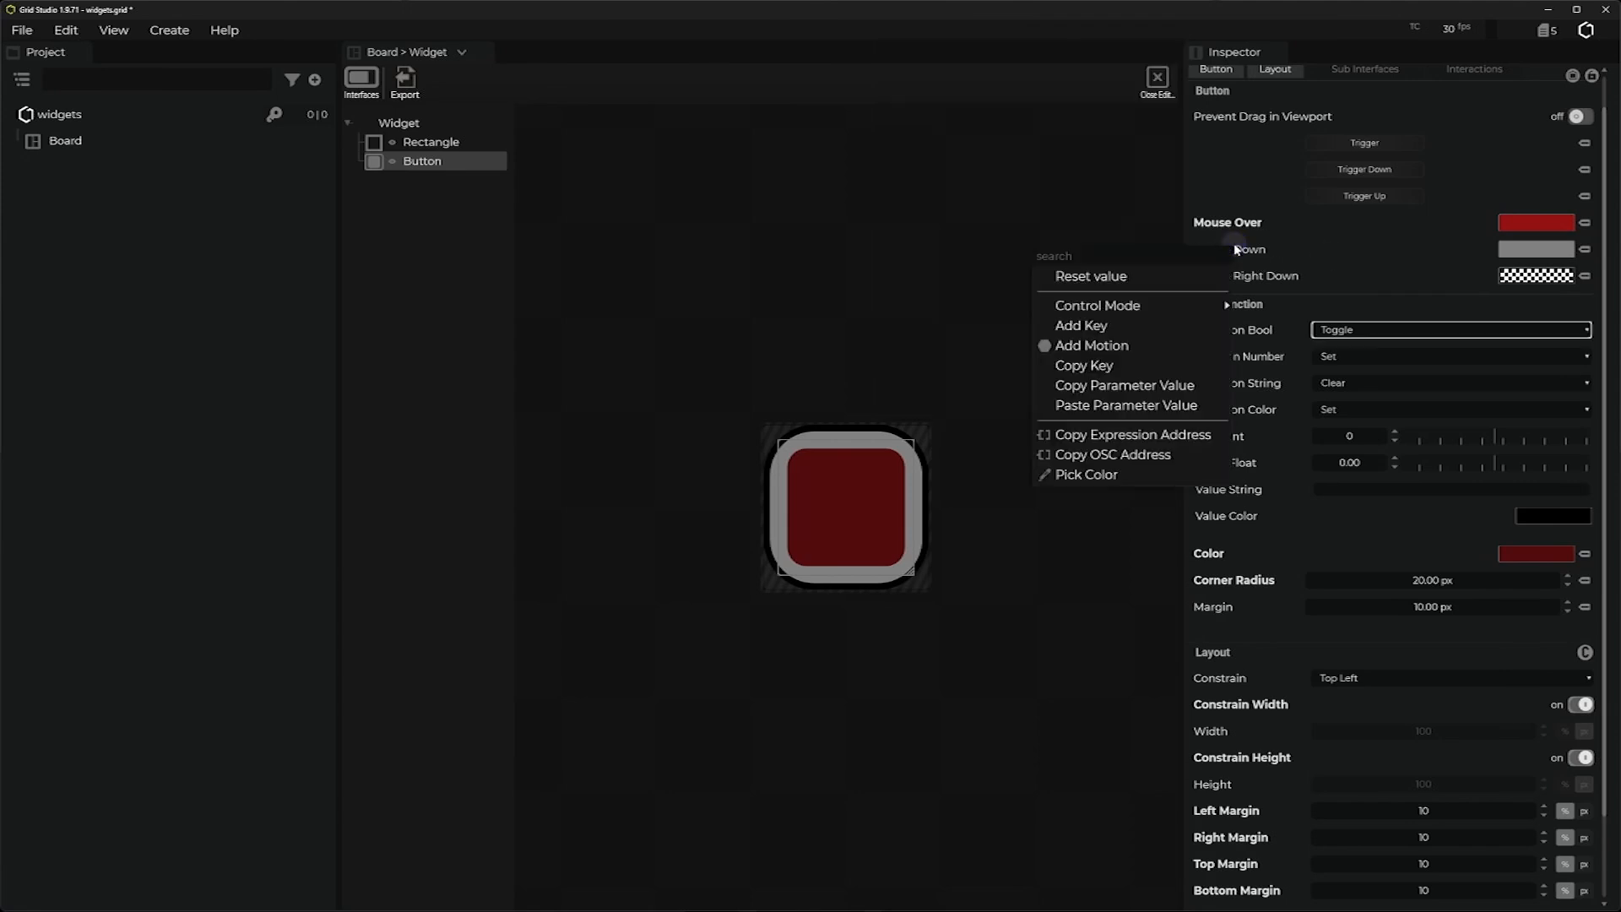
left_click(1083, 406)
left_click(1511, 249)
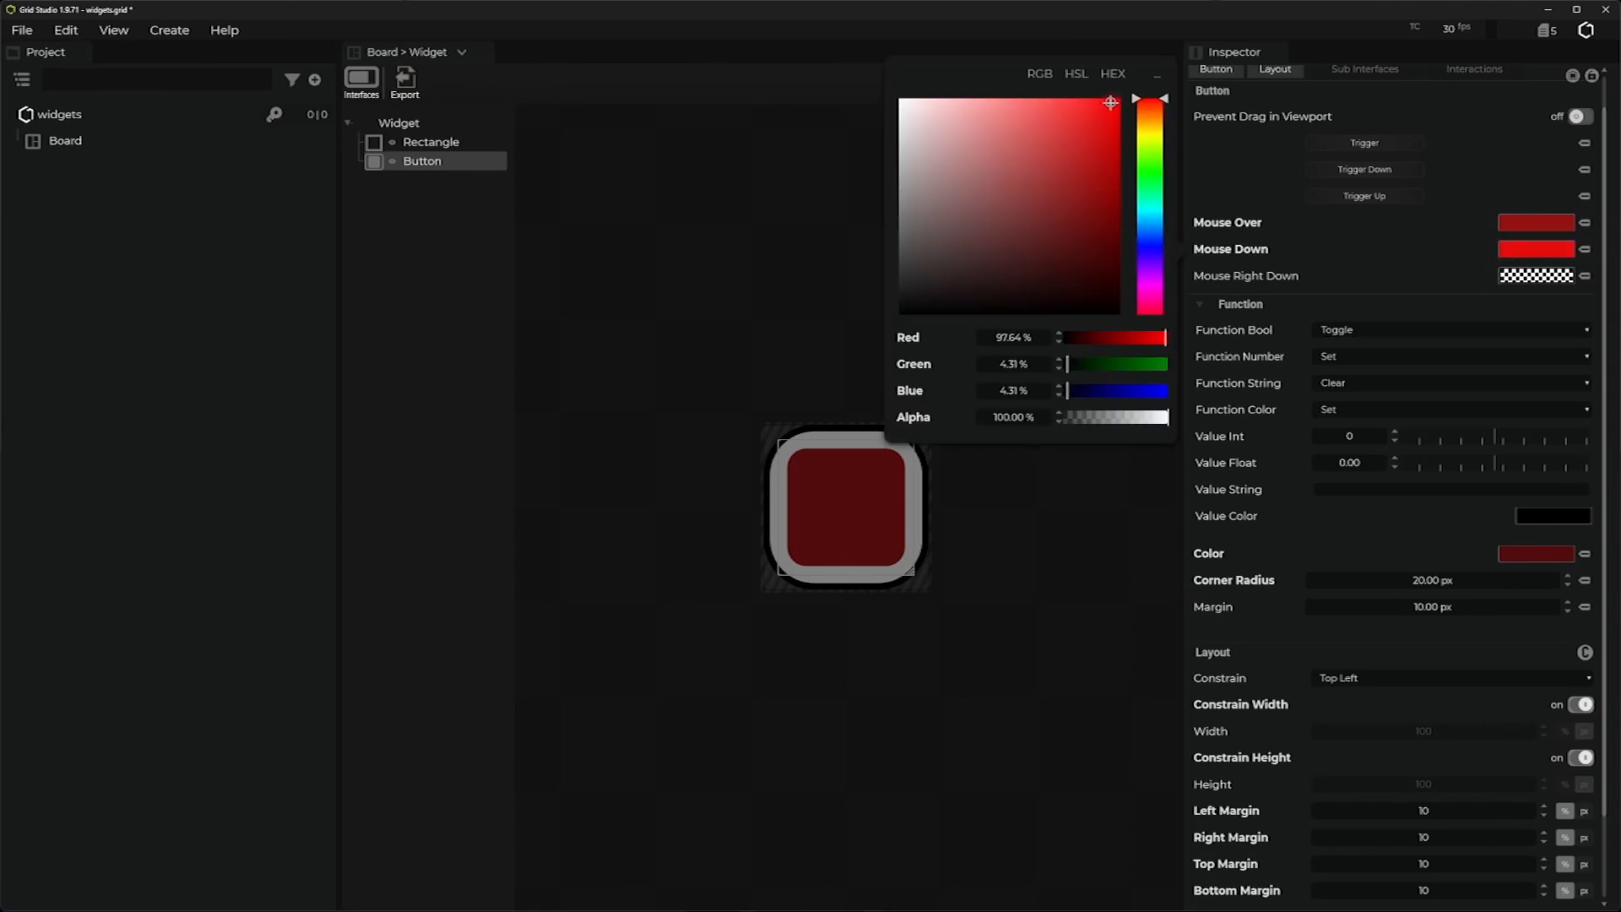
left_click_drag(1110, 102, 1143, 43)
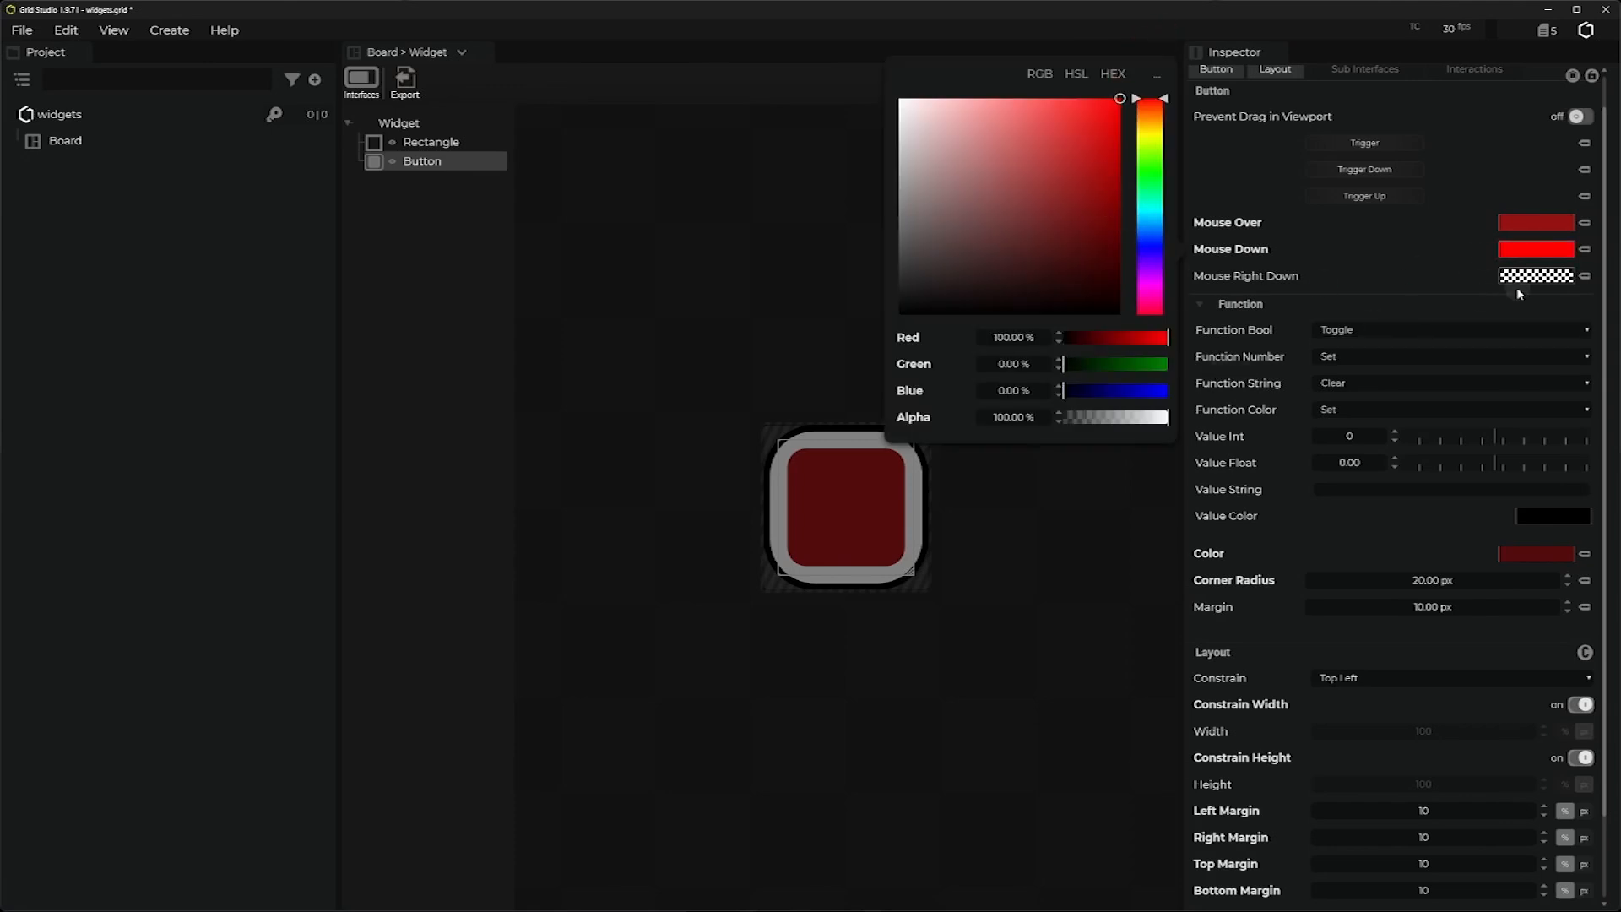
left_click(779, 286)
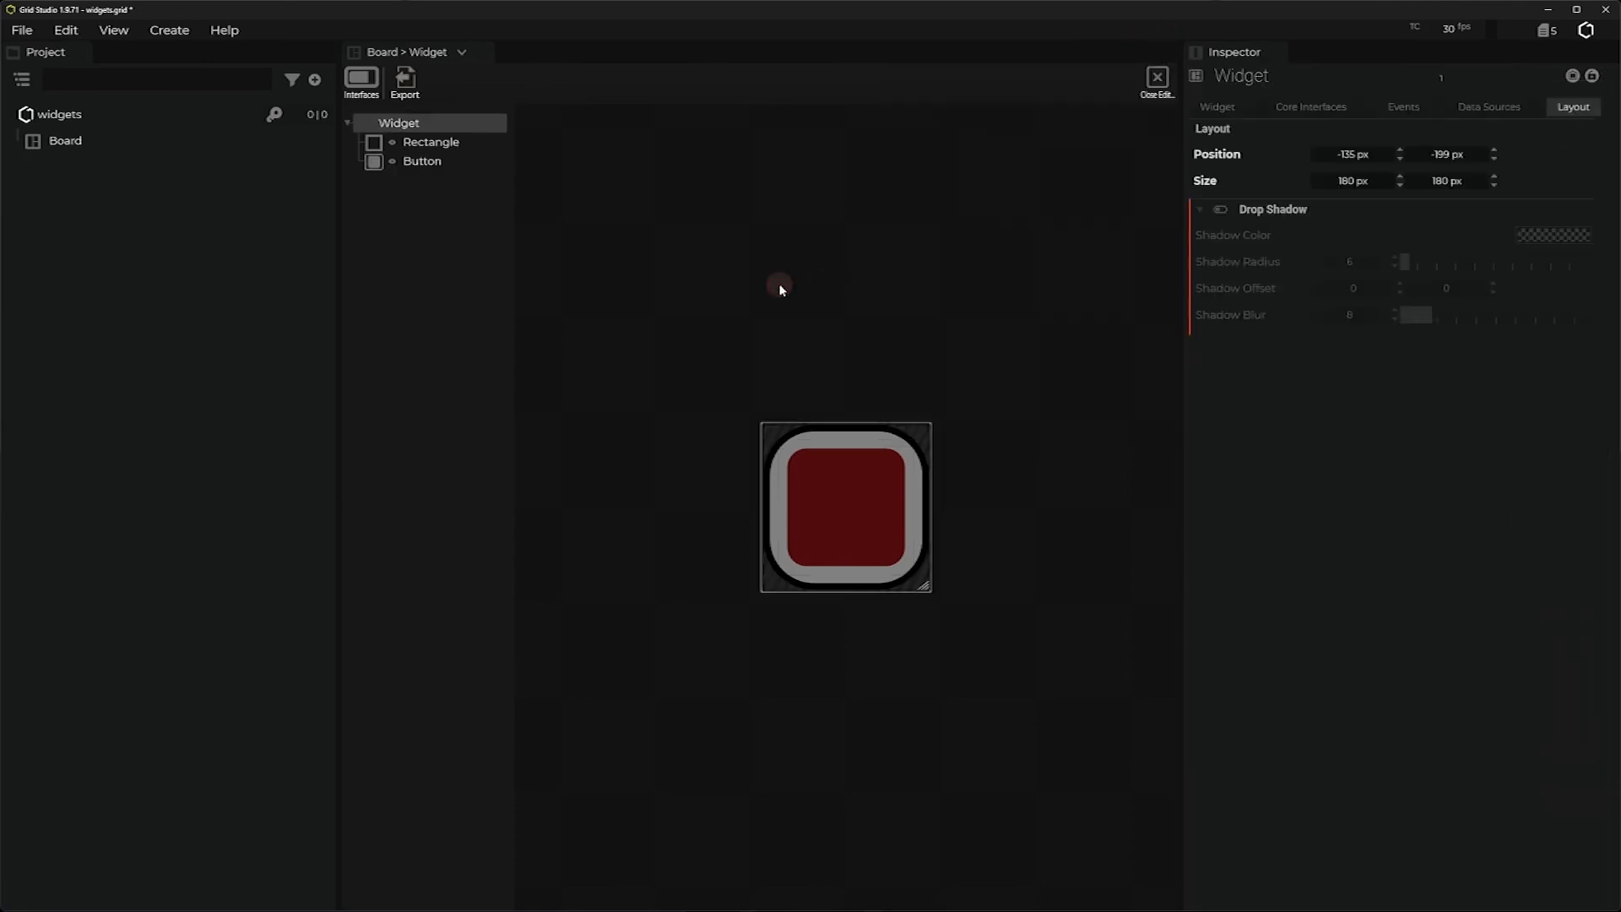
left_click(873, 502)
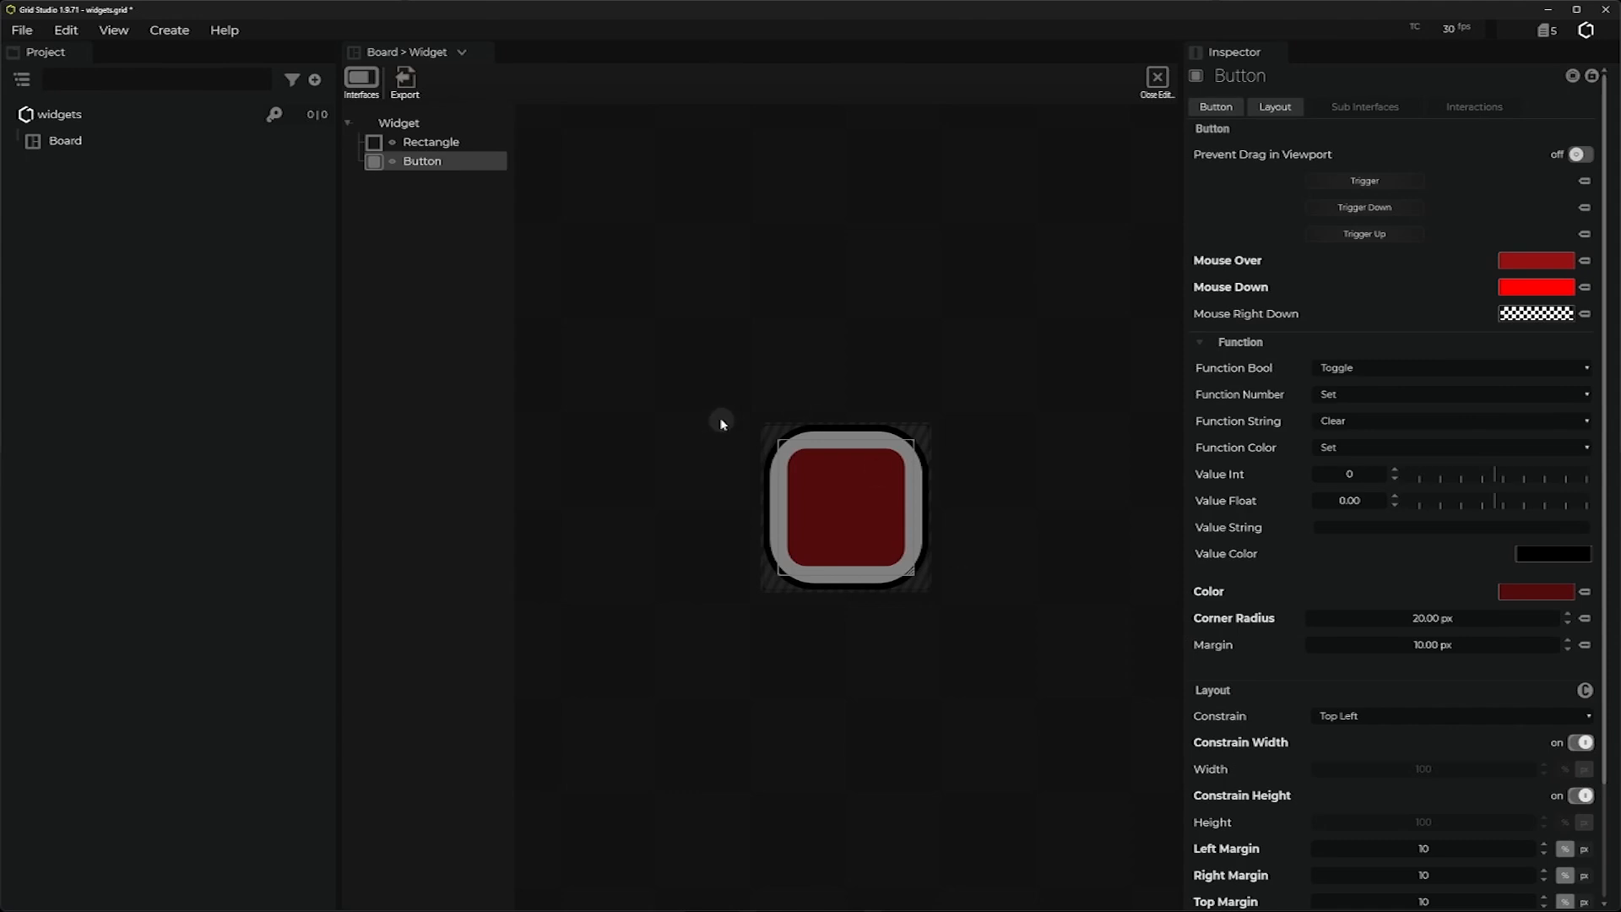
Add a Label element to the widget and select it.
right_click(377, 219)
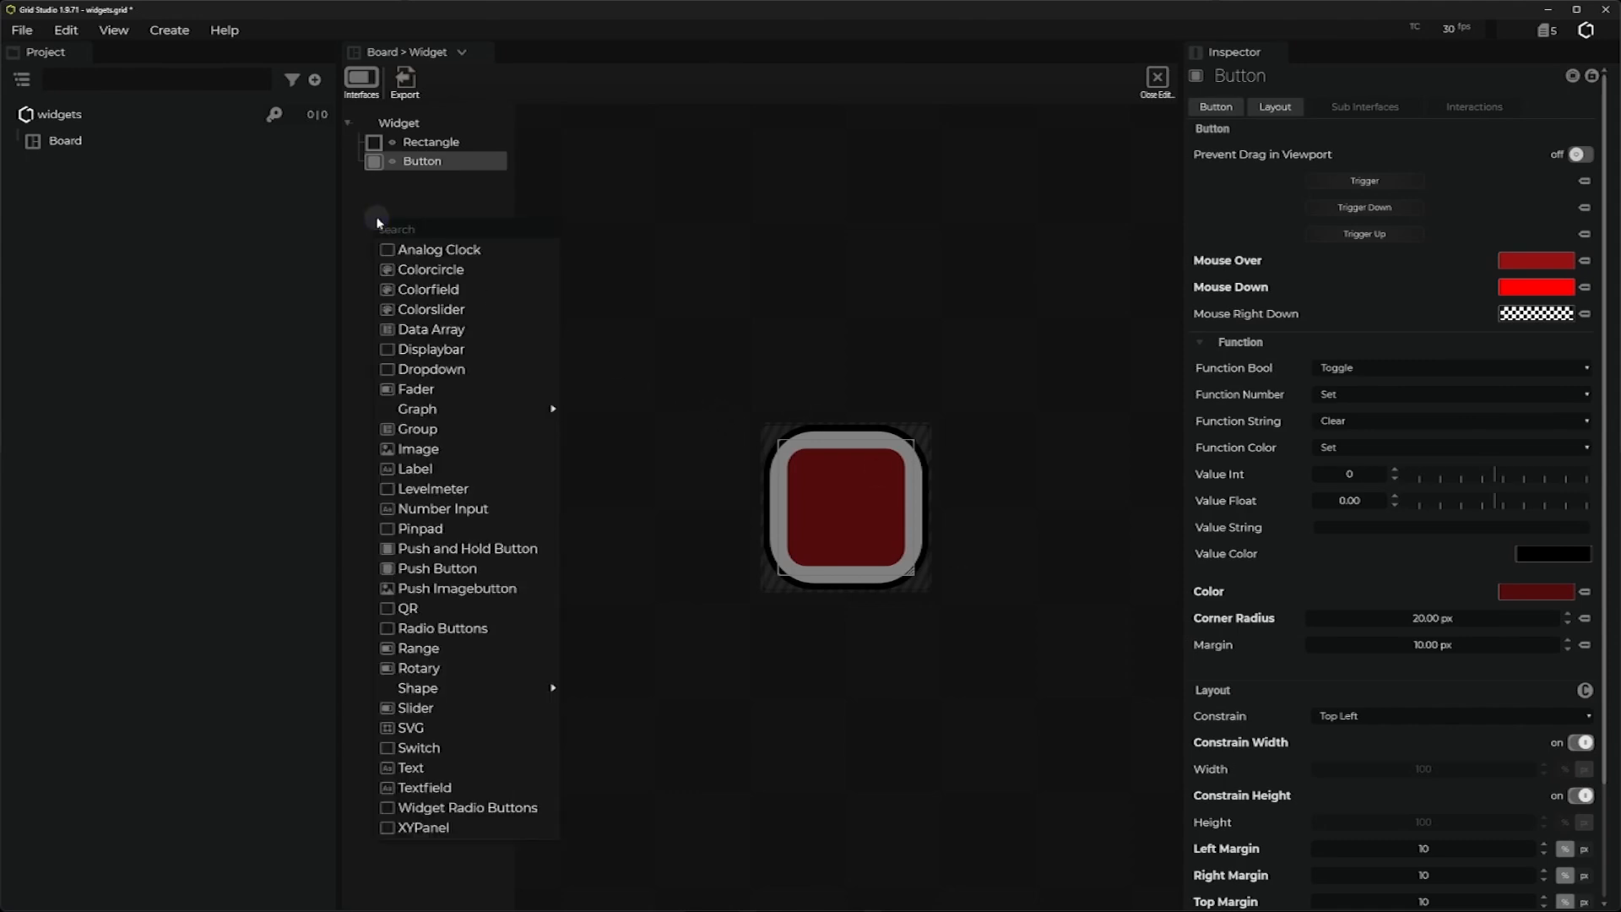
type("labe")
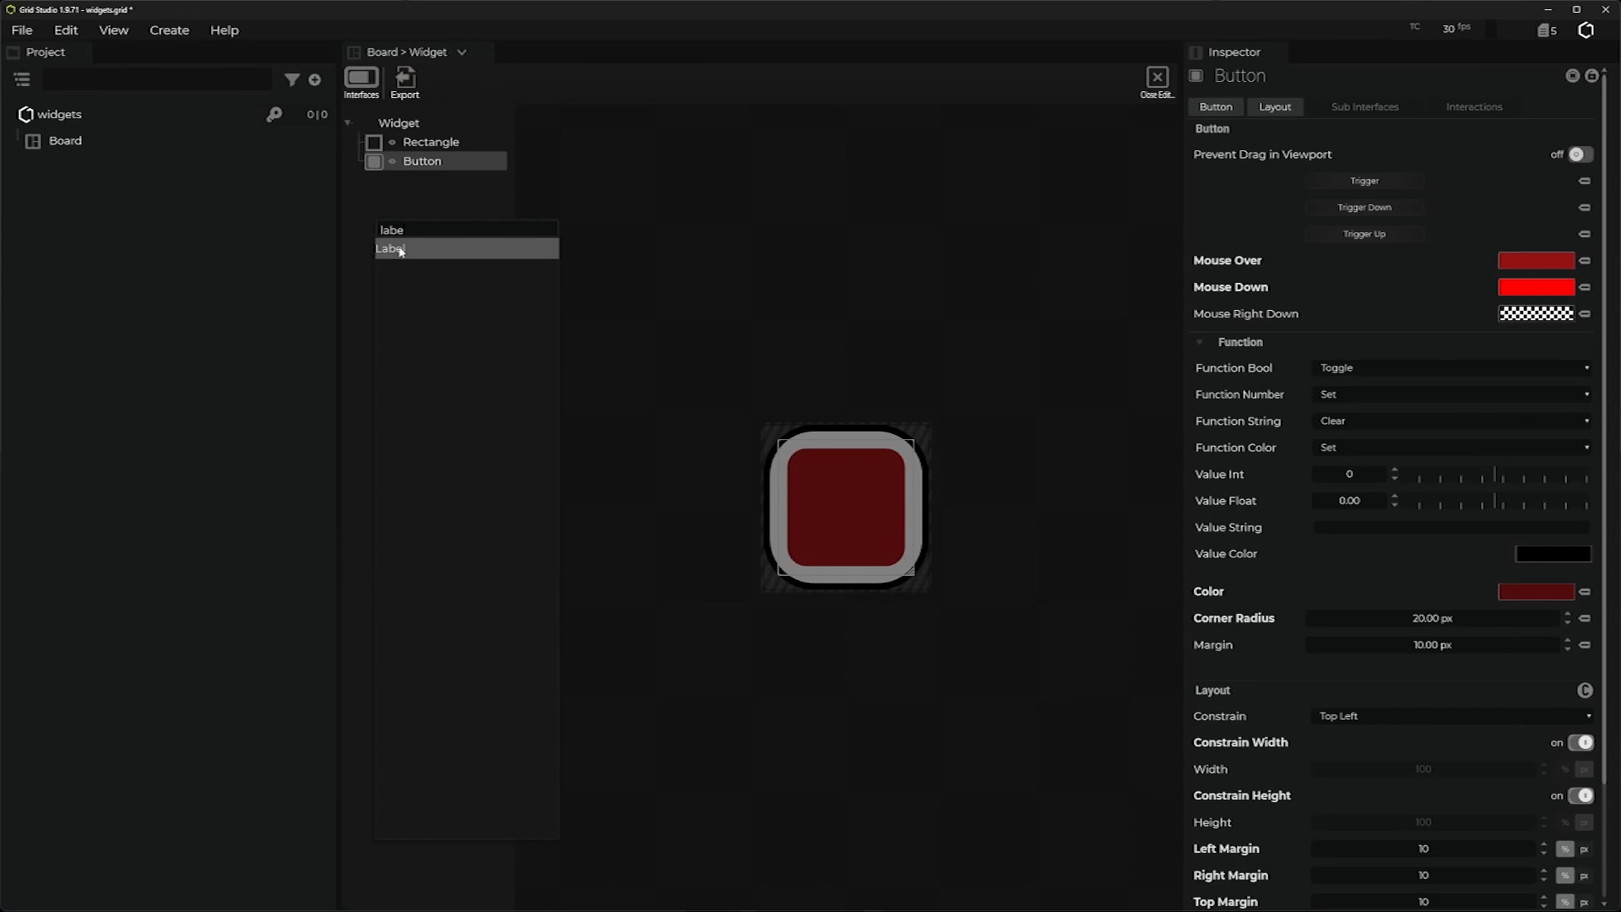
left_click(385, 248)
left_click(422, 181)
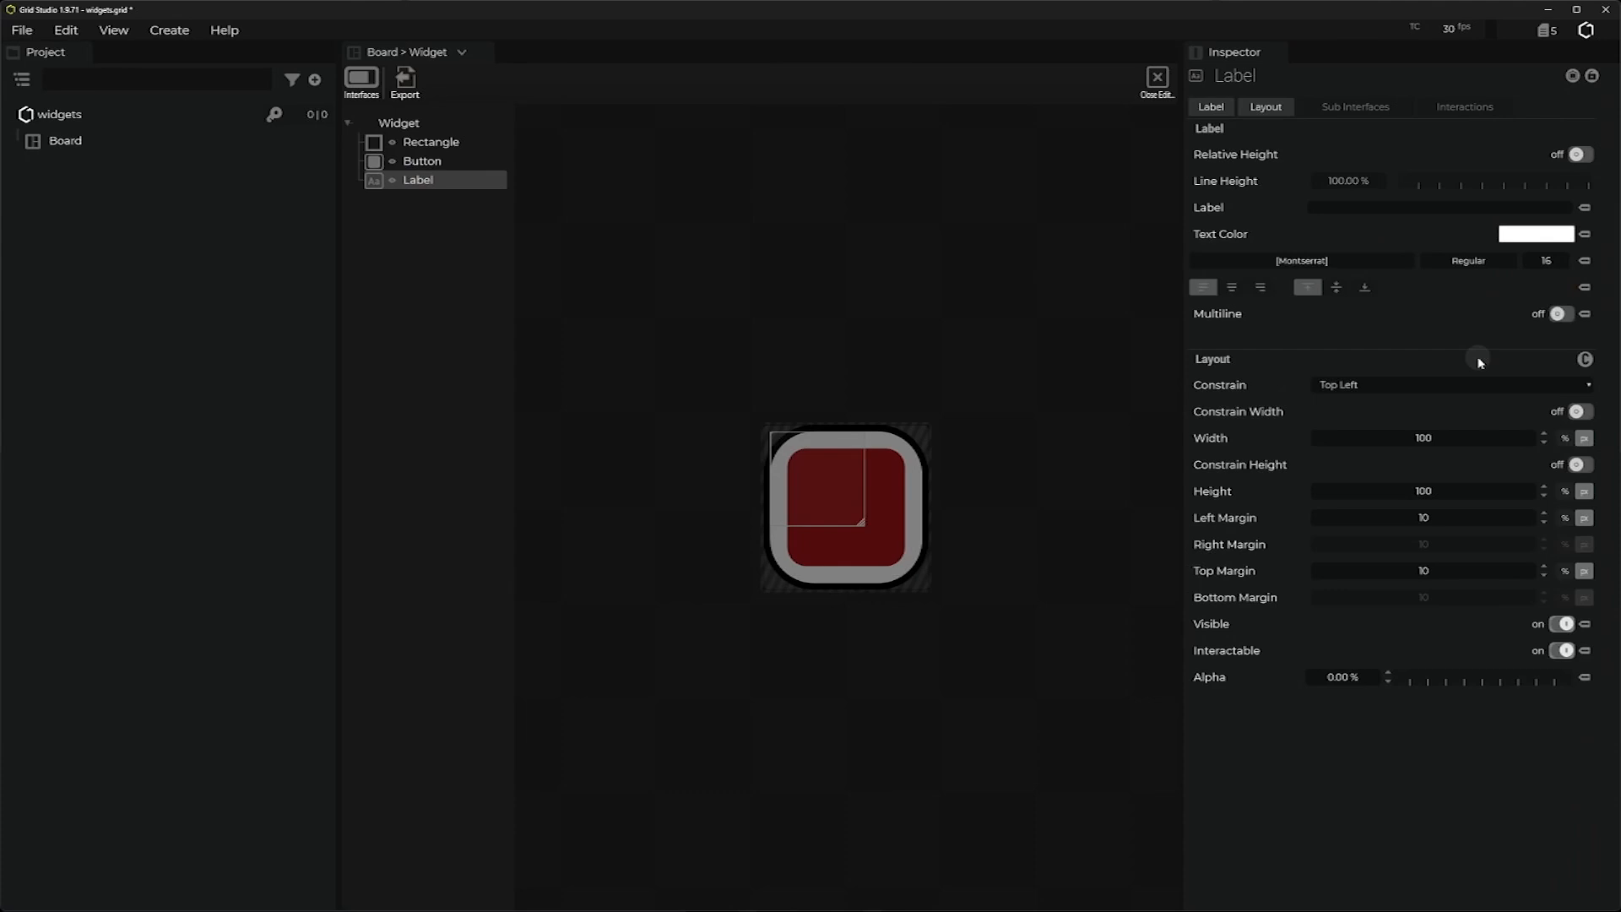
Set the label's text to "PUSH" and keep the label selected.
left_click(1319, 209)
left_click(791, 427)
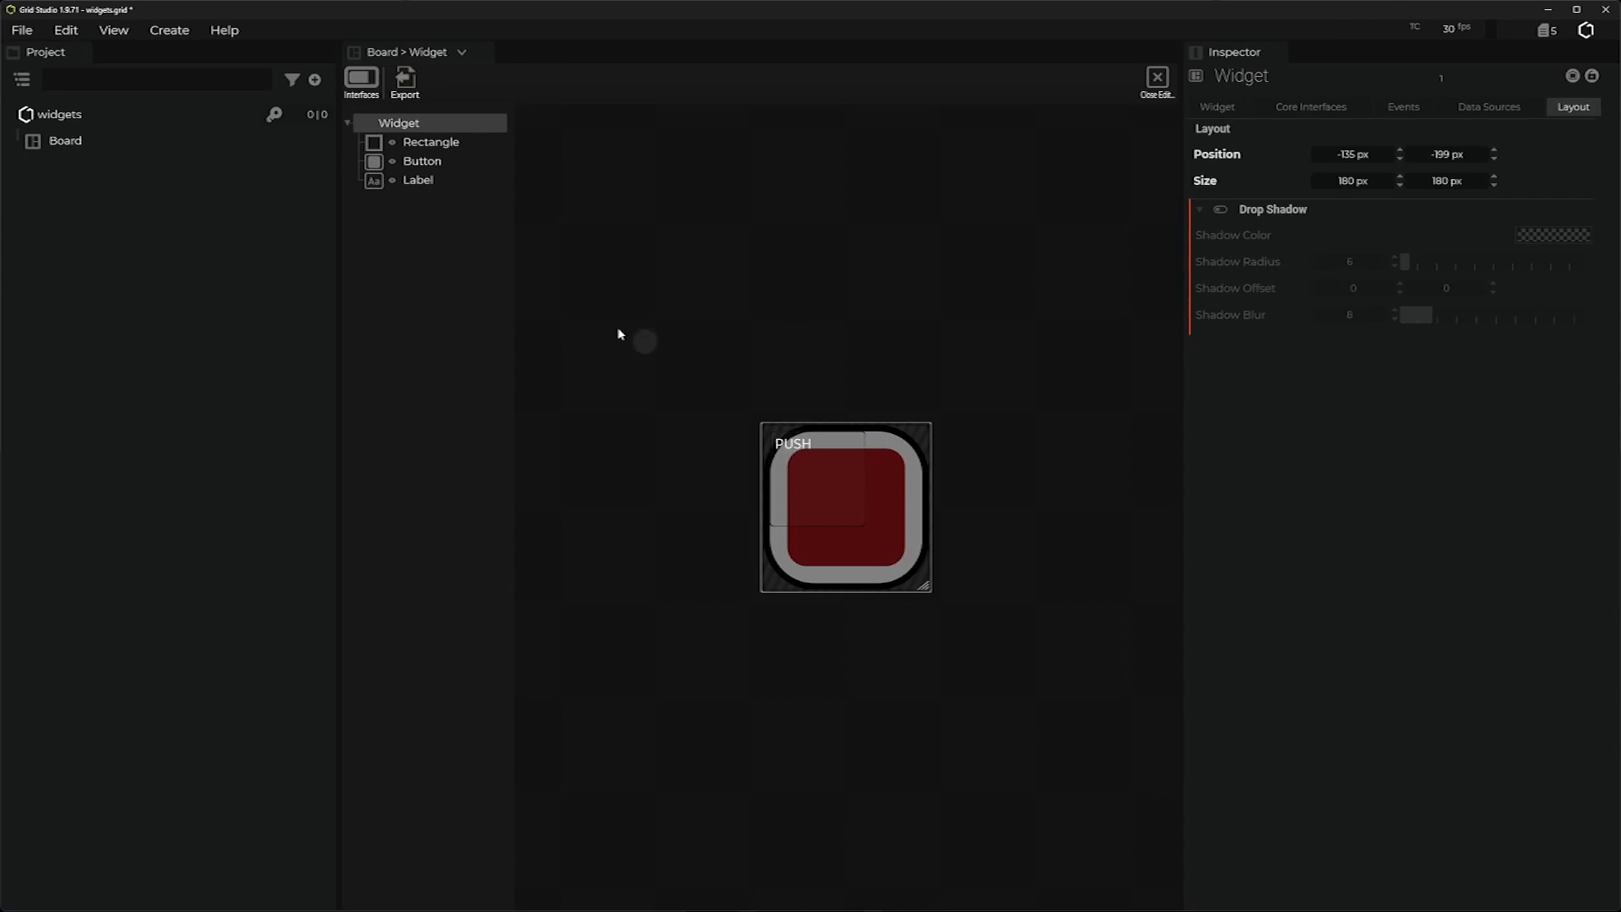
left_click(397, 178)
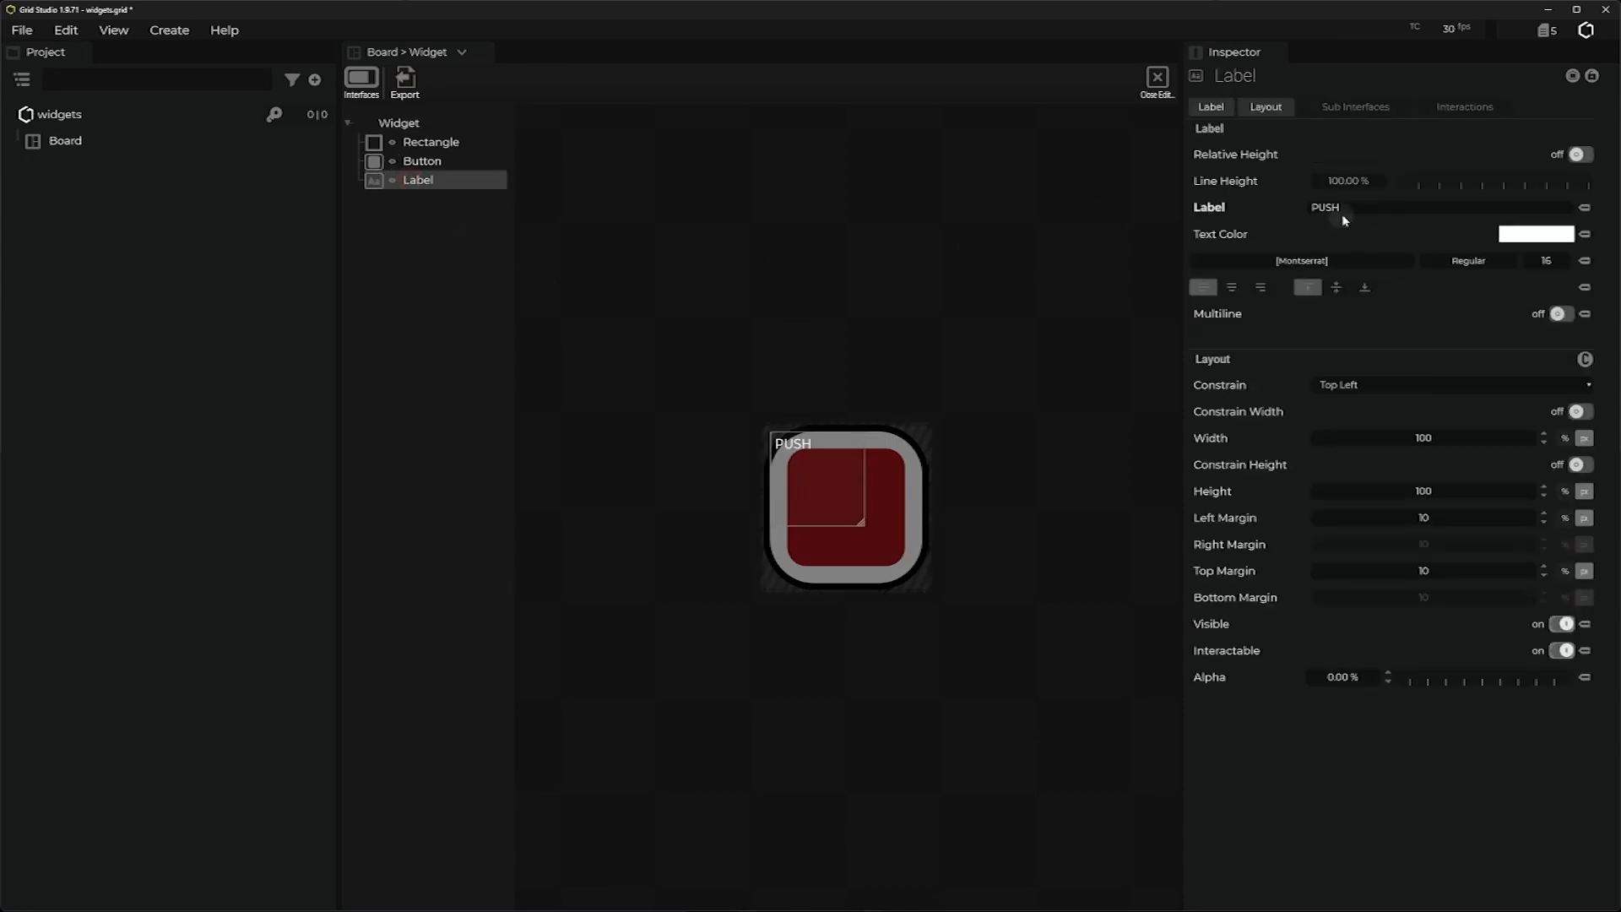
Change the label's font to [Roboto] in the Bold style.
left_click(1307, 263)
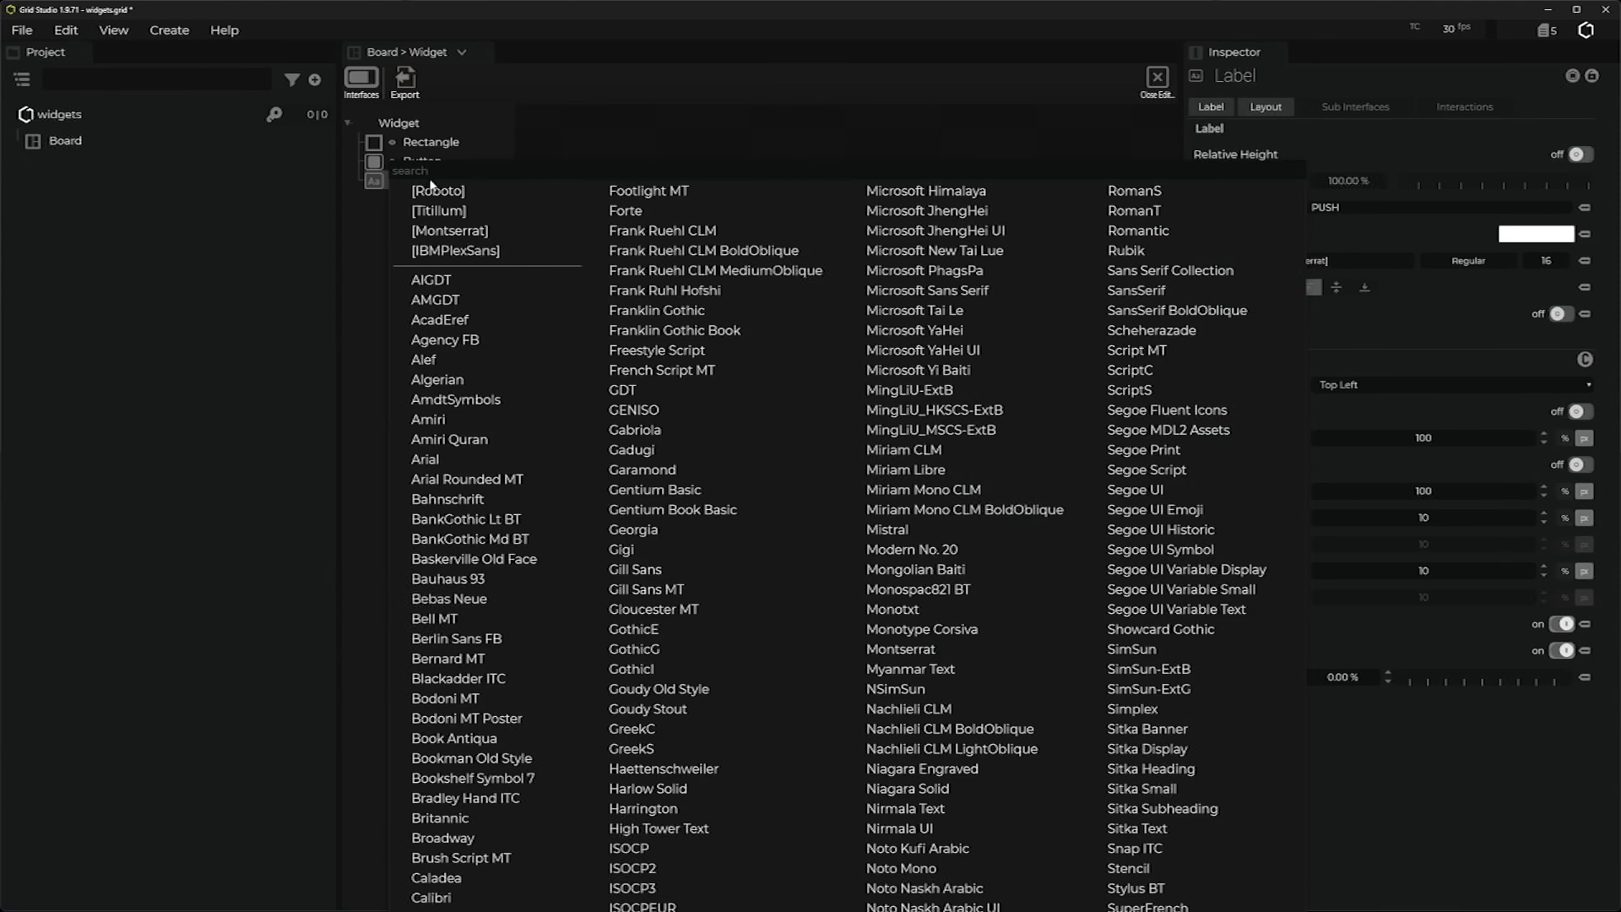
left_click(434, 190)
left_click(1476, 263)
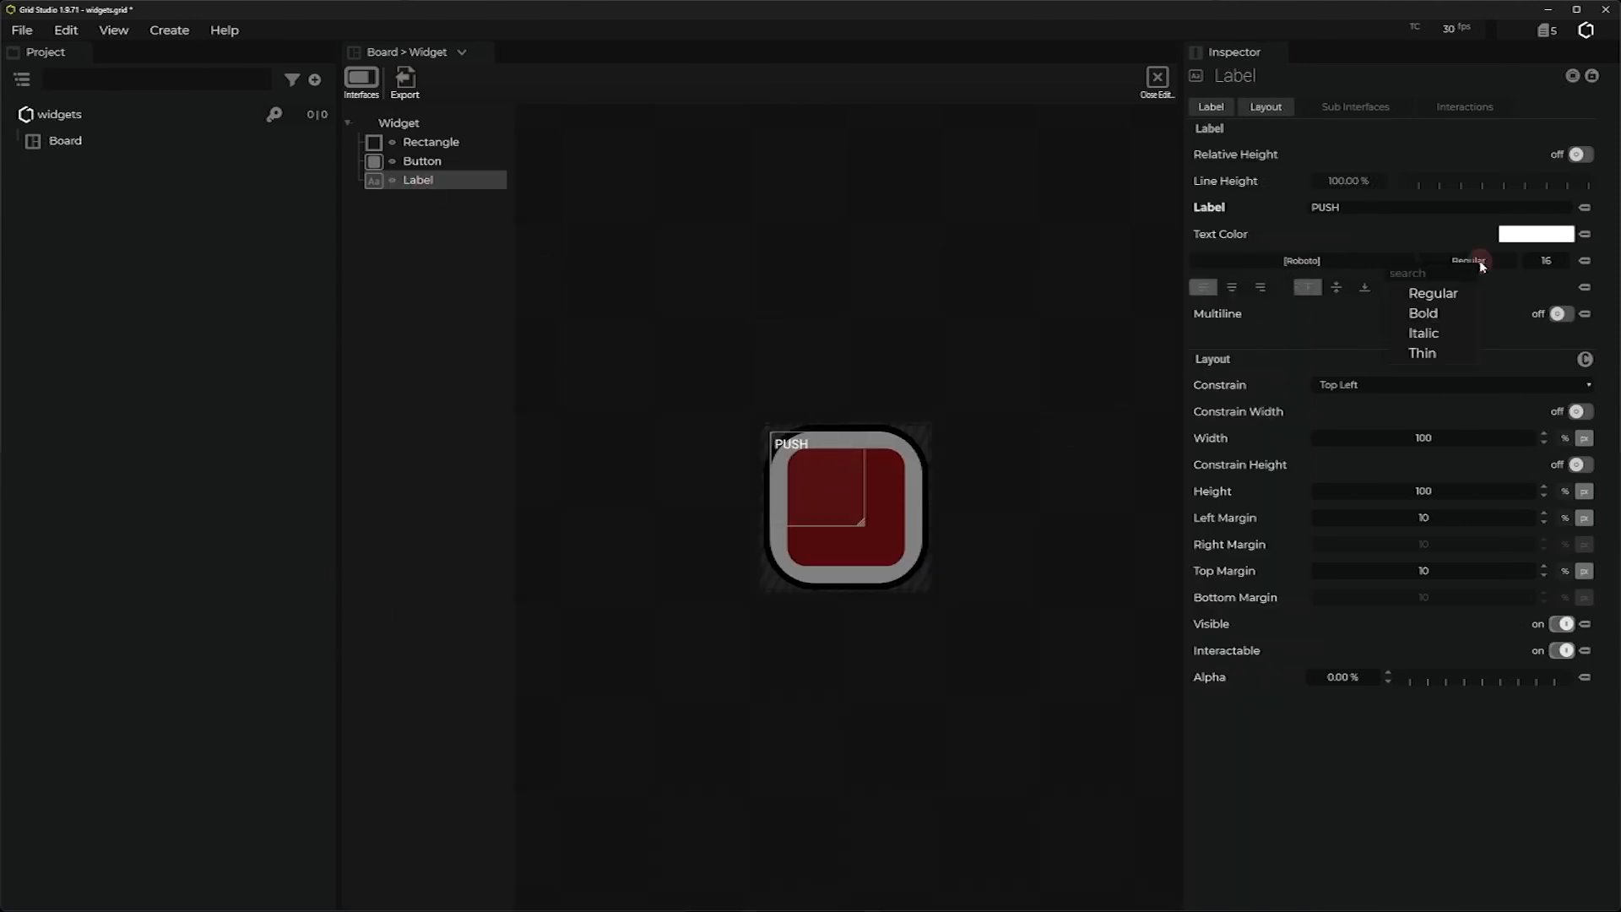
left_click(1446, 325)
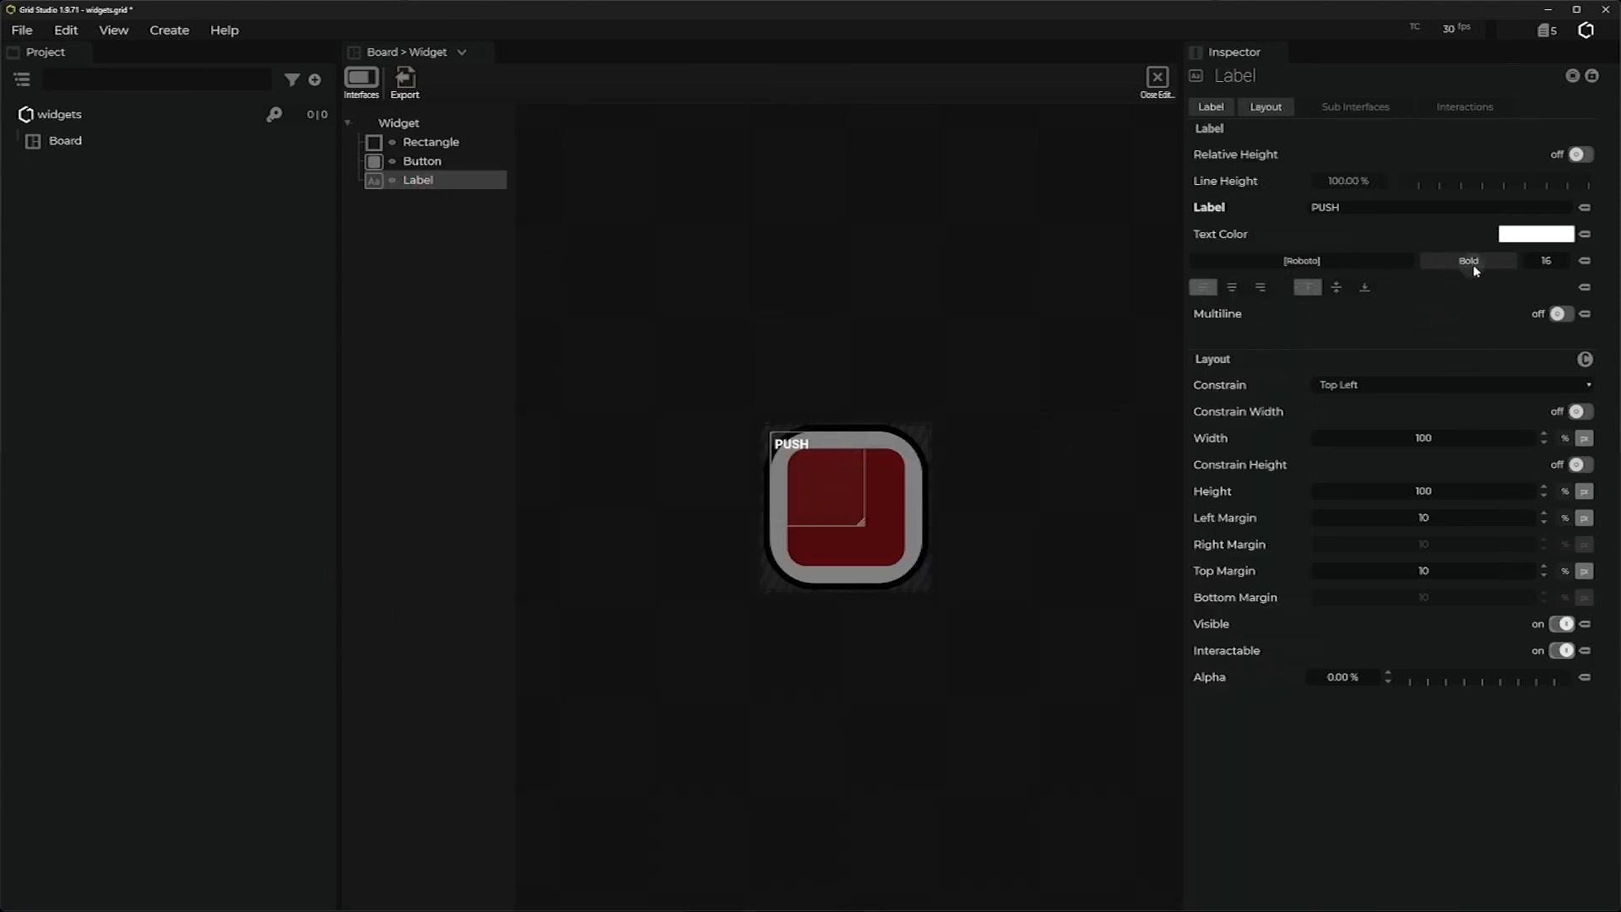
Set the label's font size to 20 and center its text both horizontally and vertically.
left_click(1550, 265)
type("20")
key("Return")
left_click(1232, 289)
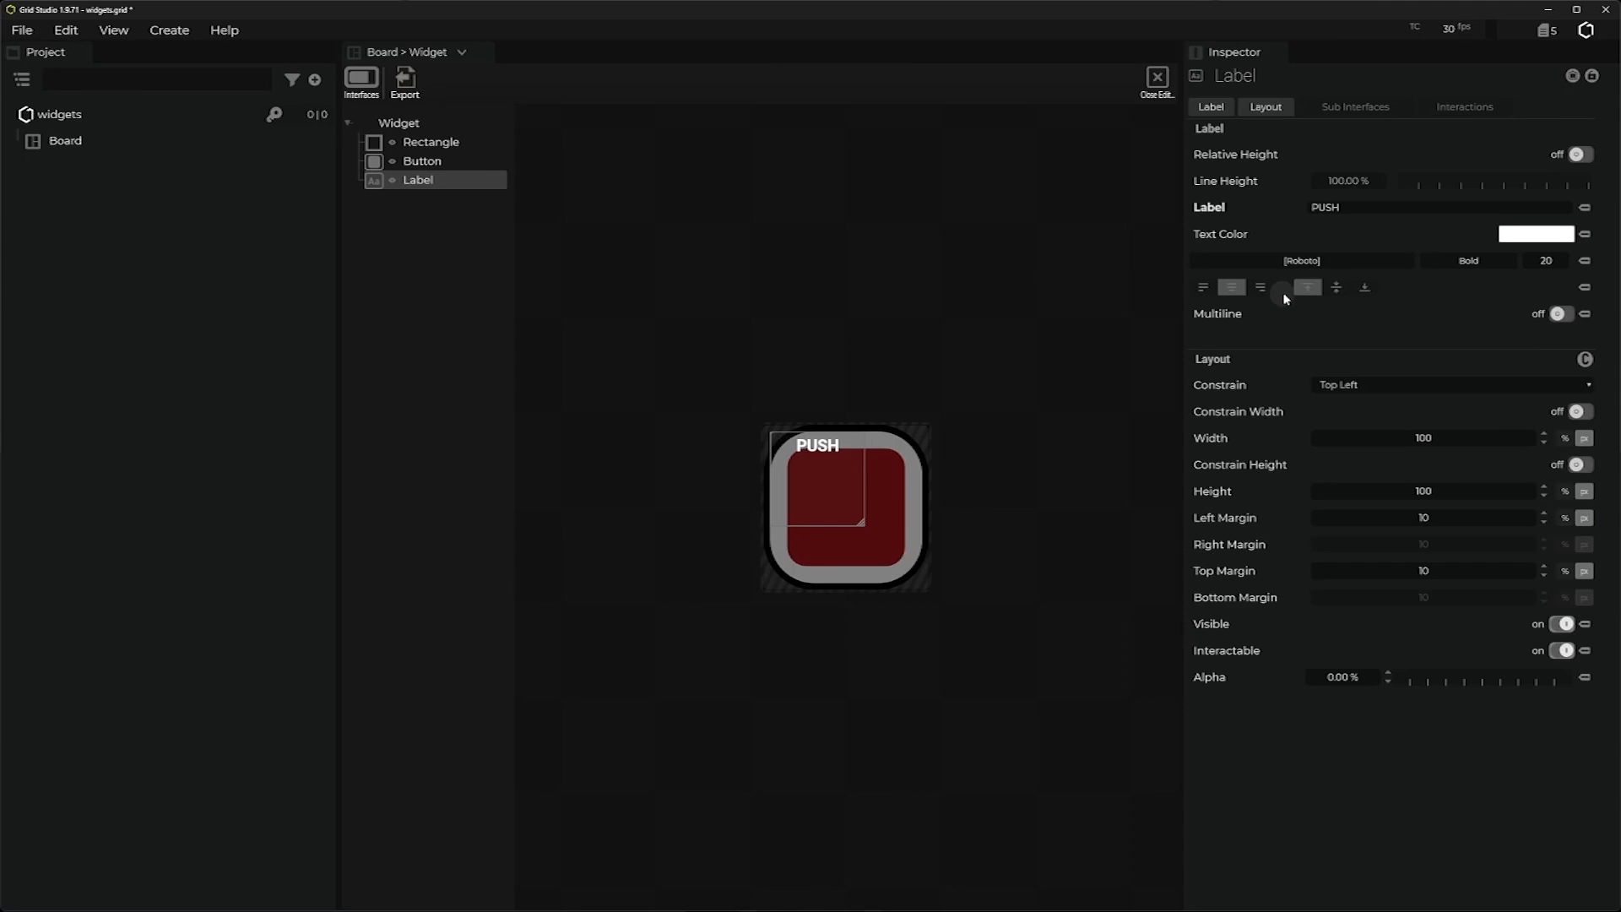
left_click(1335, 288)
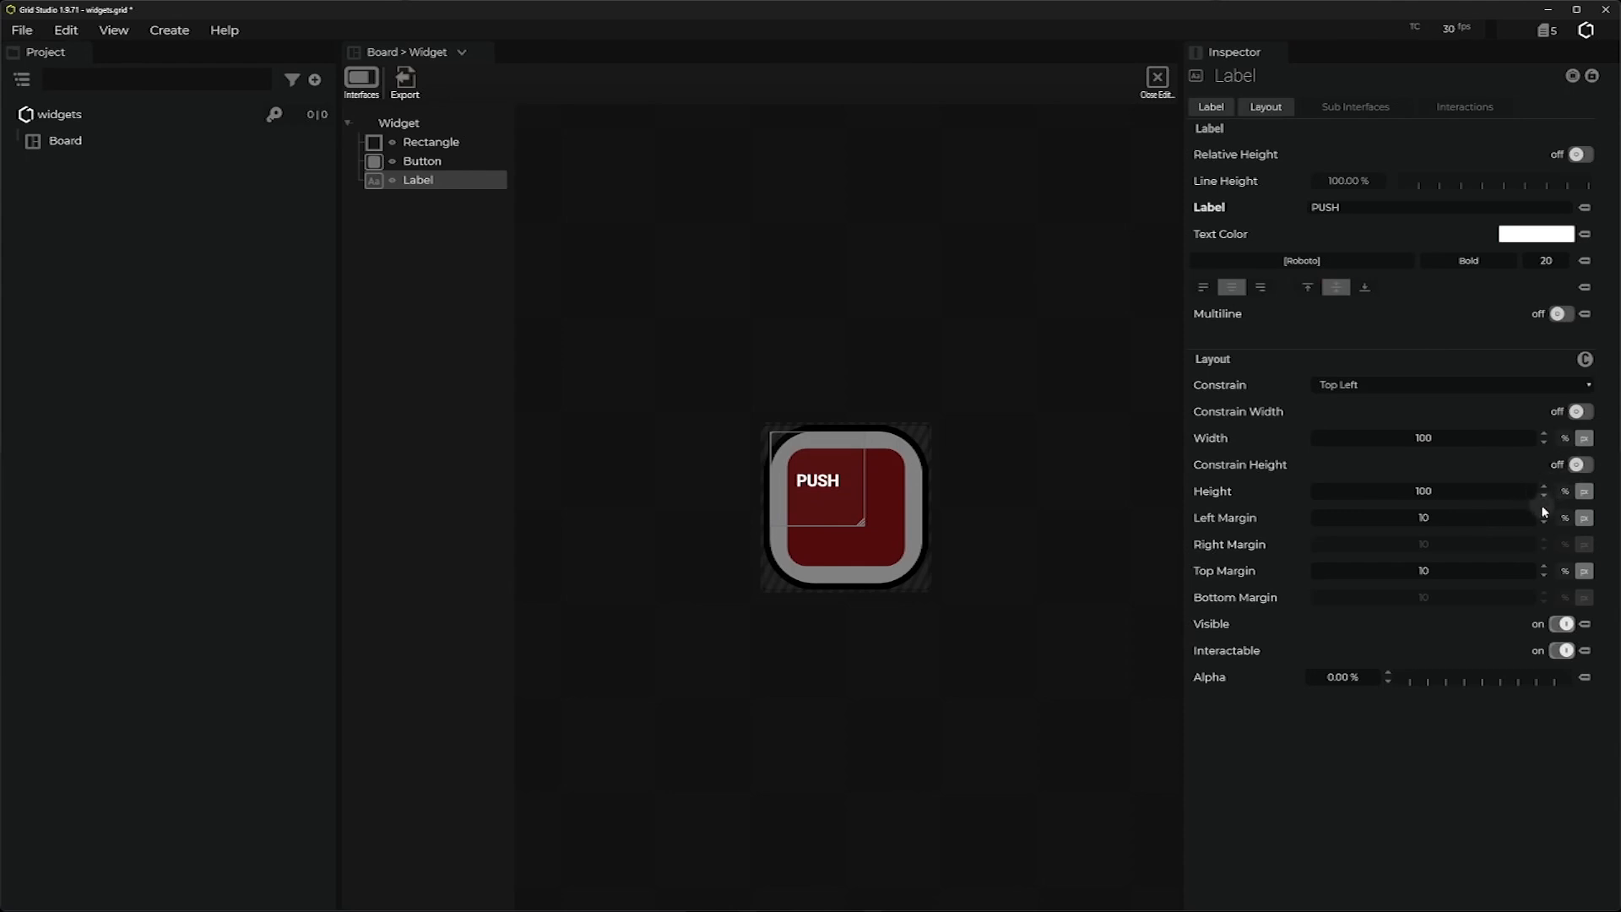
Constrain the label's width to the widget and set its height to 20 percent.
left_click(1579, 412)
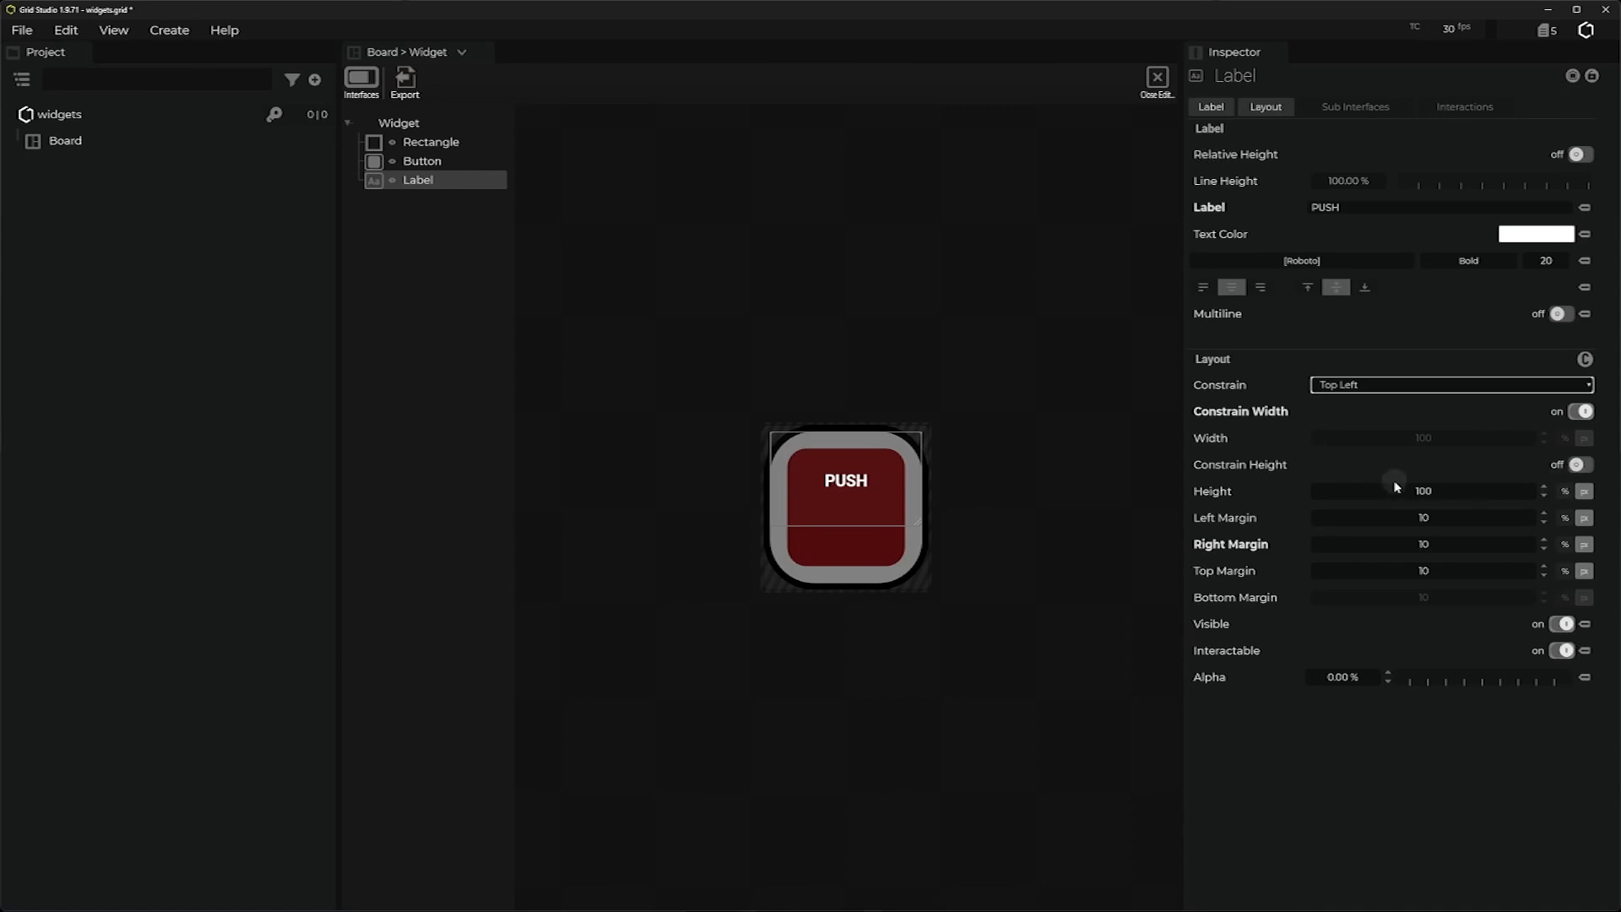
left_click(1565, 491)
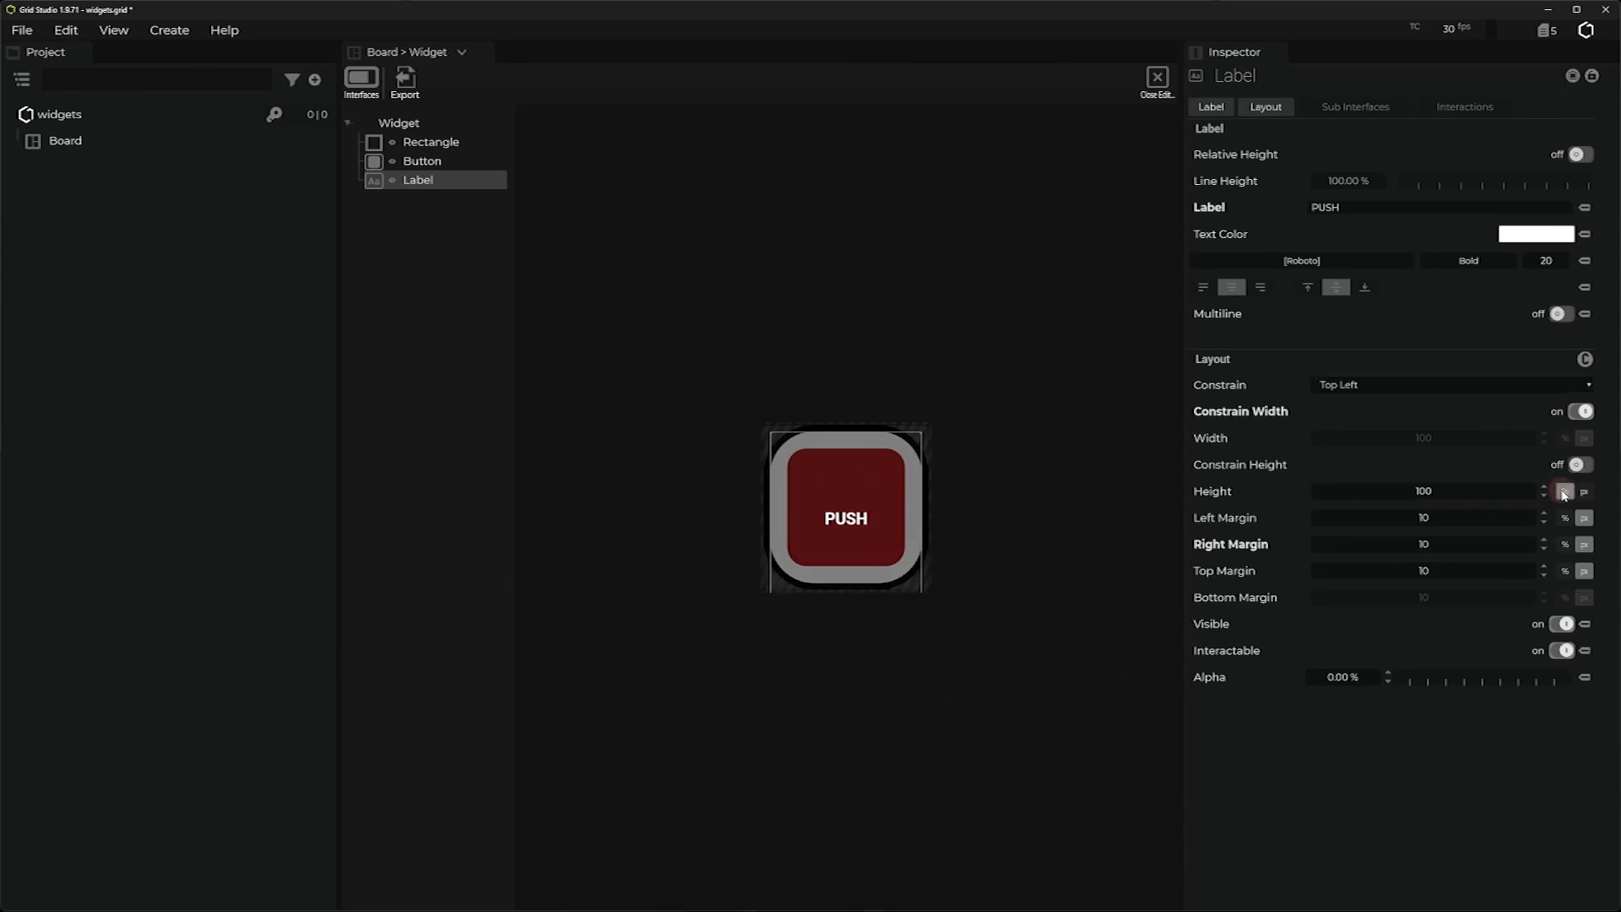
left_click(1401, 491)
type("20")
key("Return")
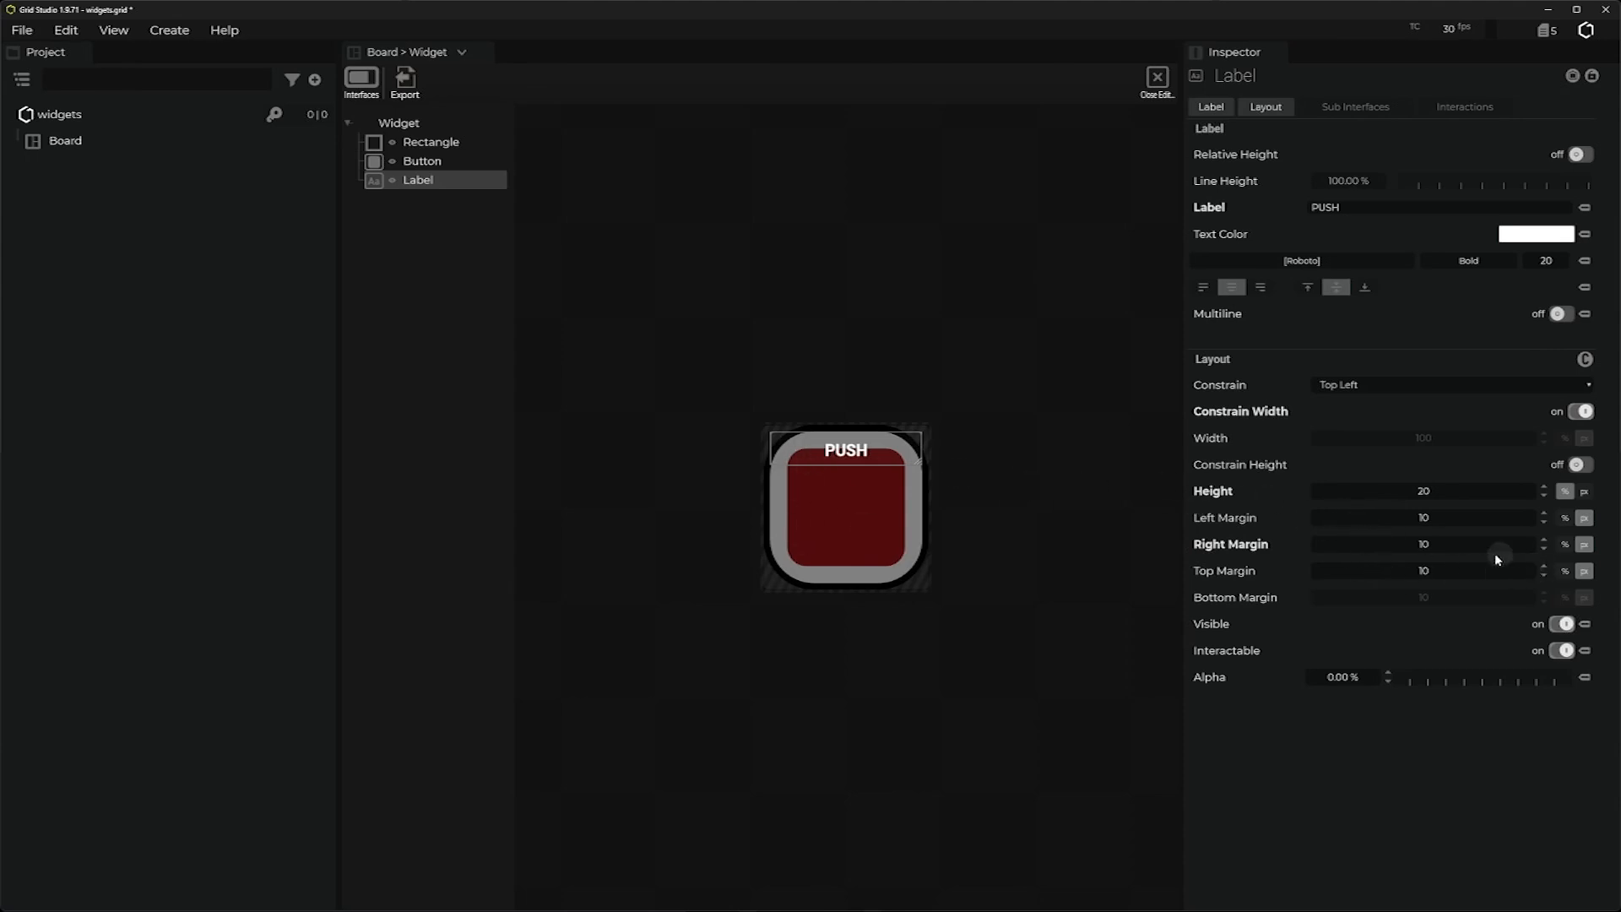
Set the label's top margin to 40 percent.
left_click(1418, 571)
type("40")
key("Return")
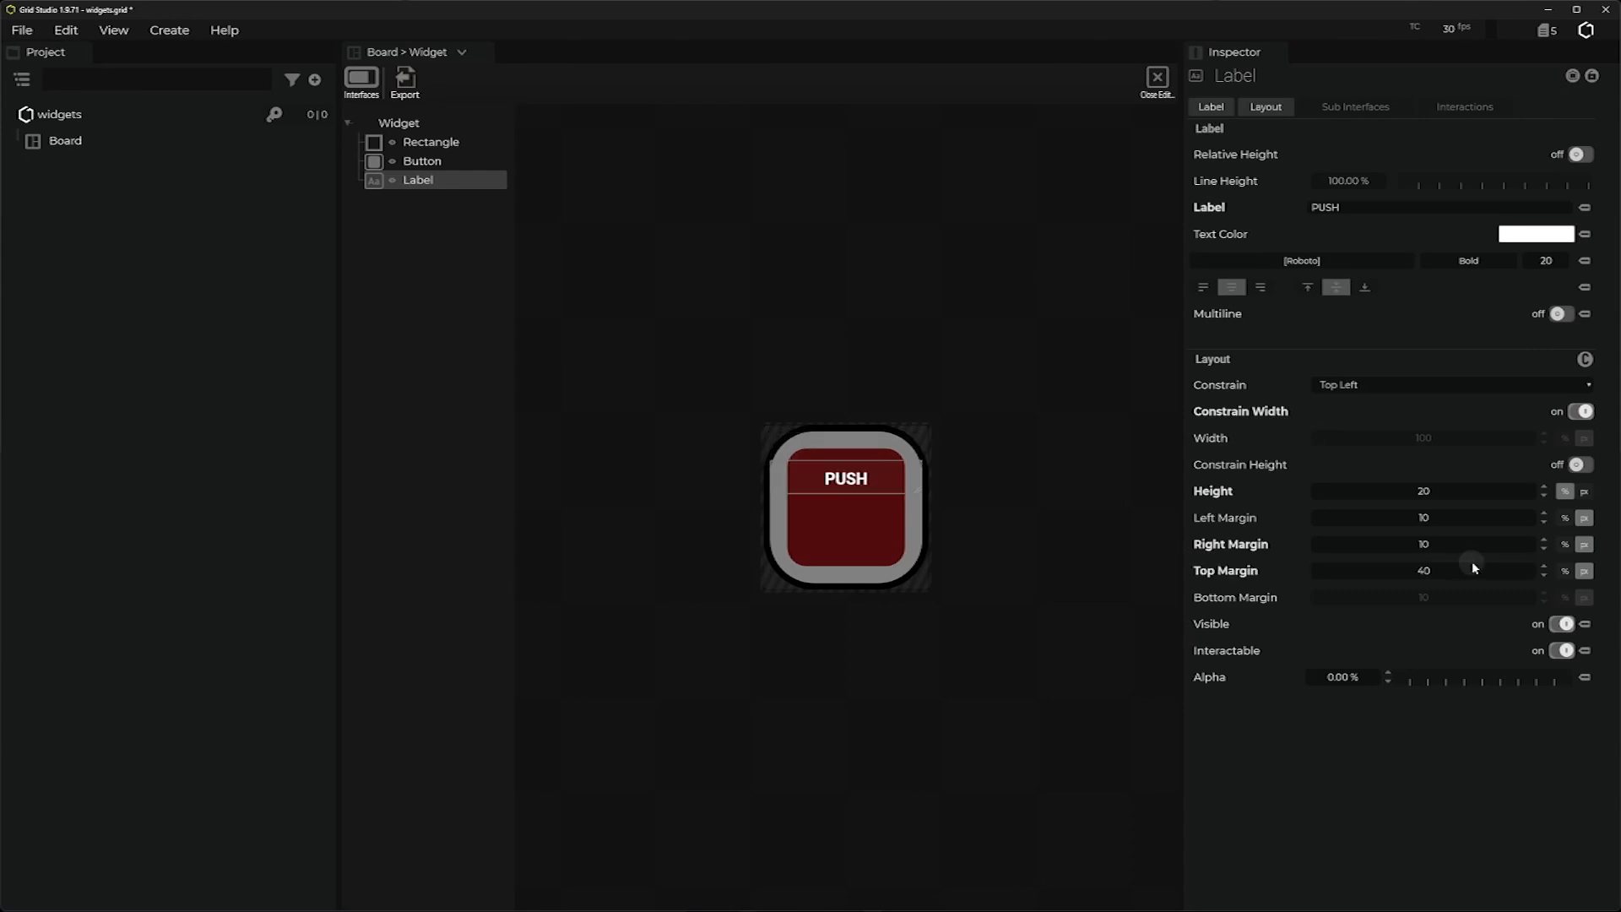
left_click(1564, 571)
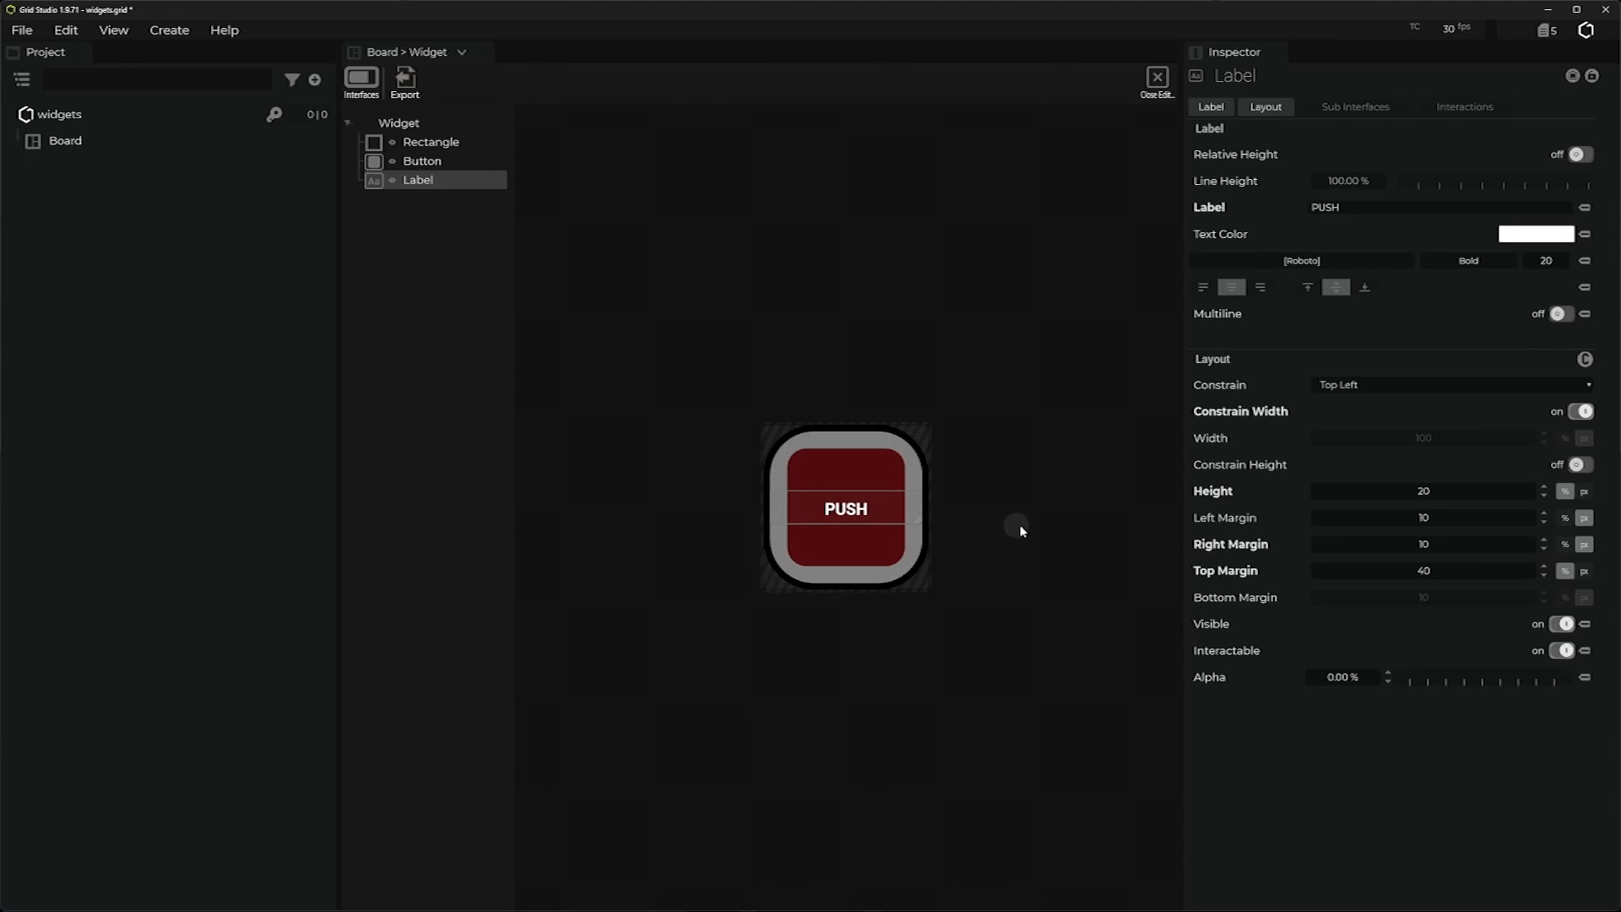
Switch the label's left and right margins to percent and set both to 15.
left_click(1564, 519)
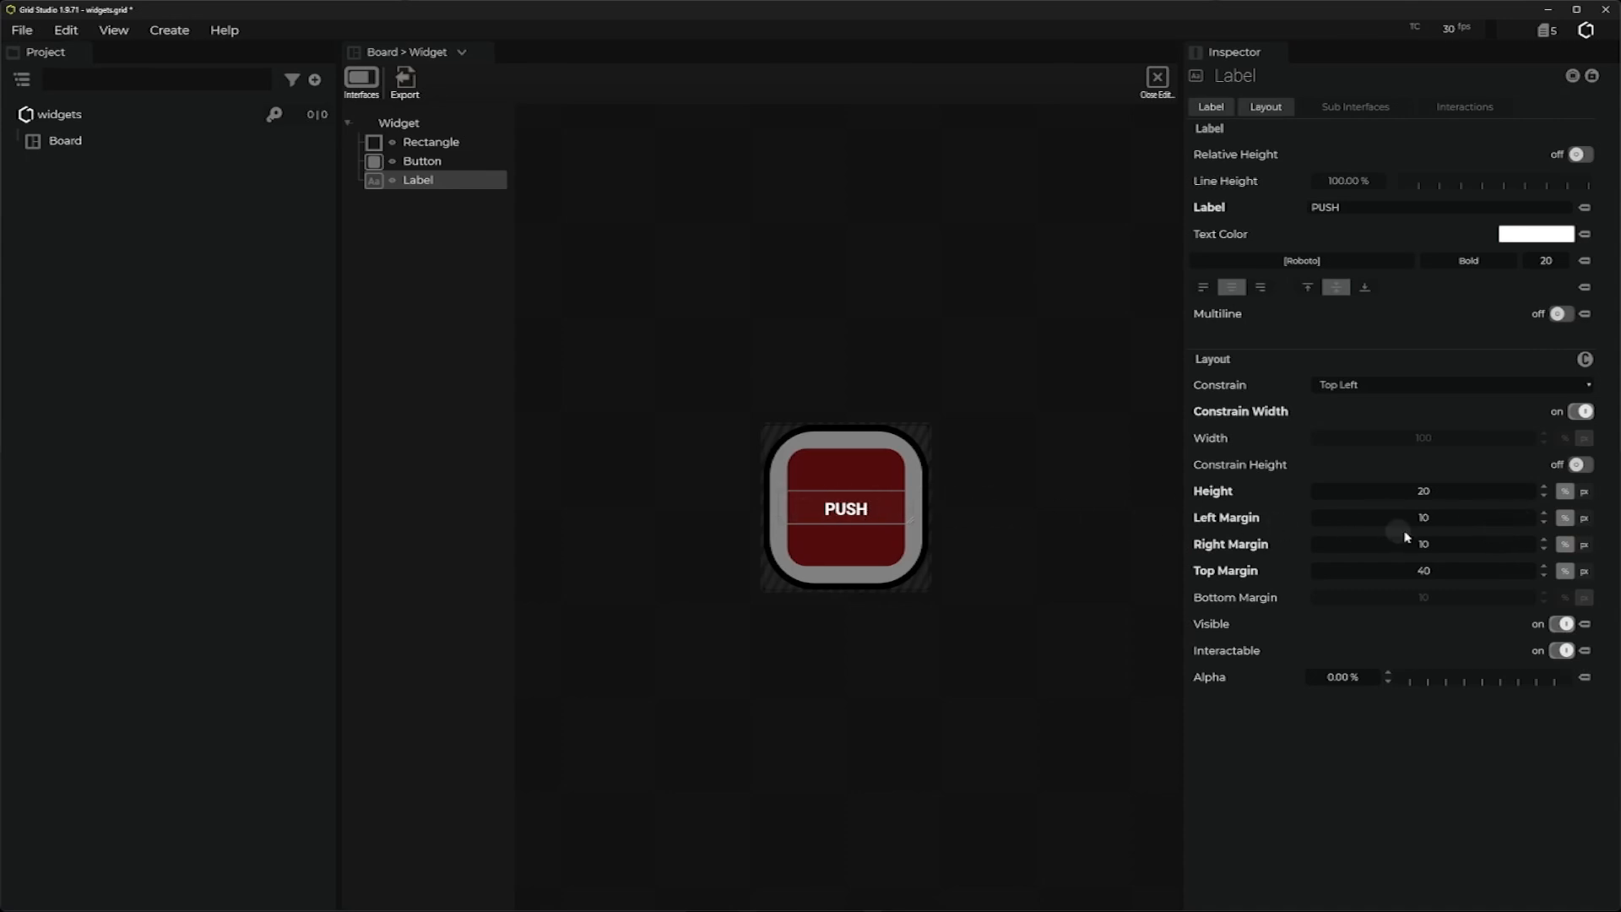
left_click(1427, 517)
type("15")
left_click(1426, 543)
type("15")
left_click(1368, 765)
Close the widget editor and test the PUSH button on the board in play mode, returning to edit mode.
left_click(1157, 85)
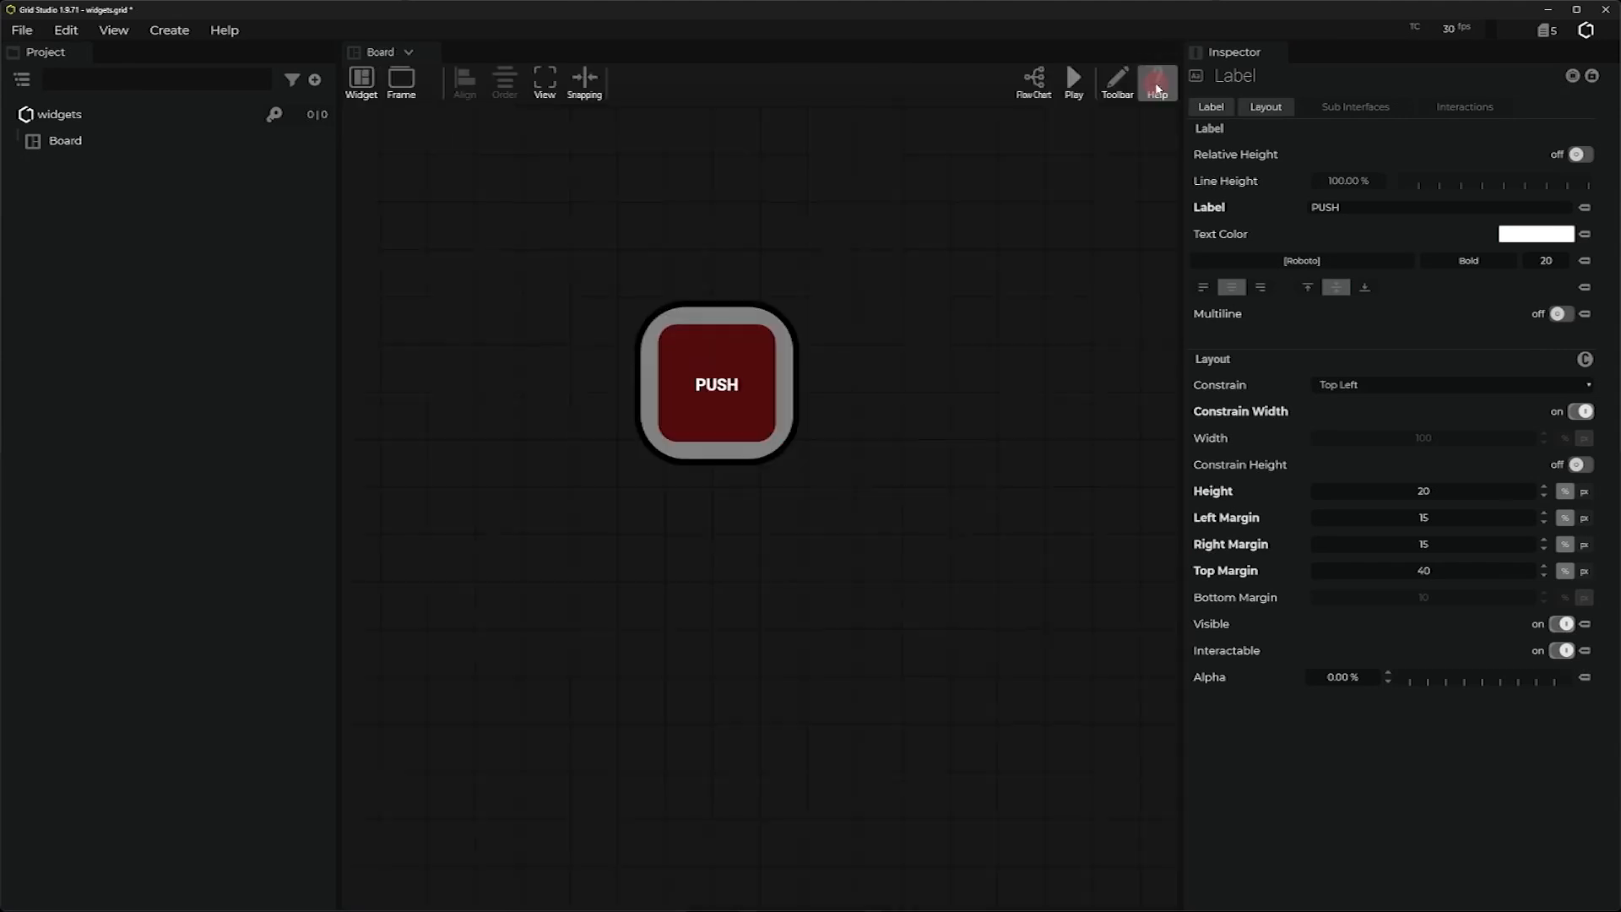
left_click_drag(902, 323, 961, 422)
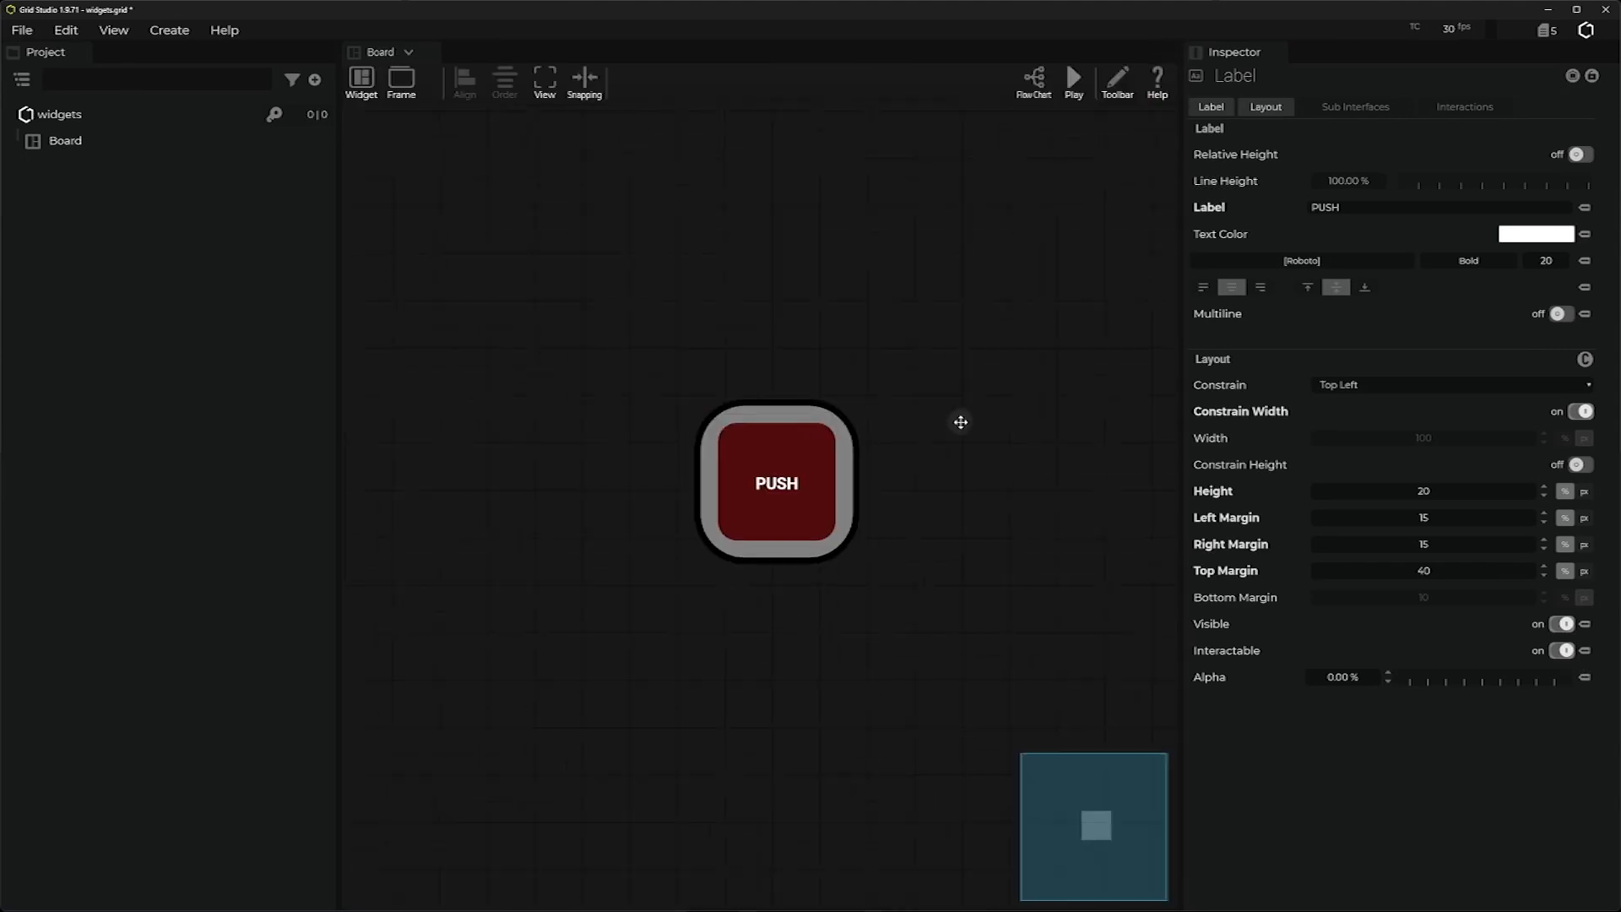
left_click(916, 359)
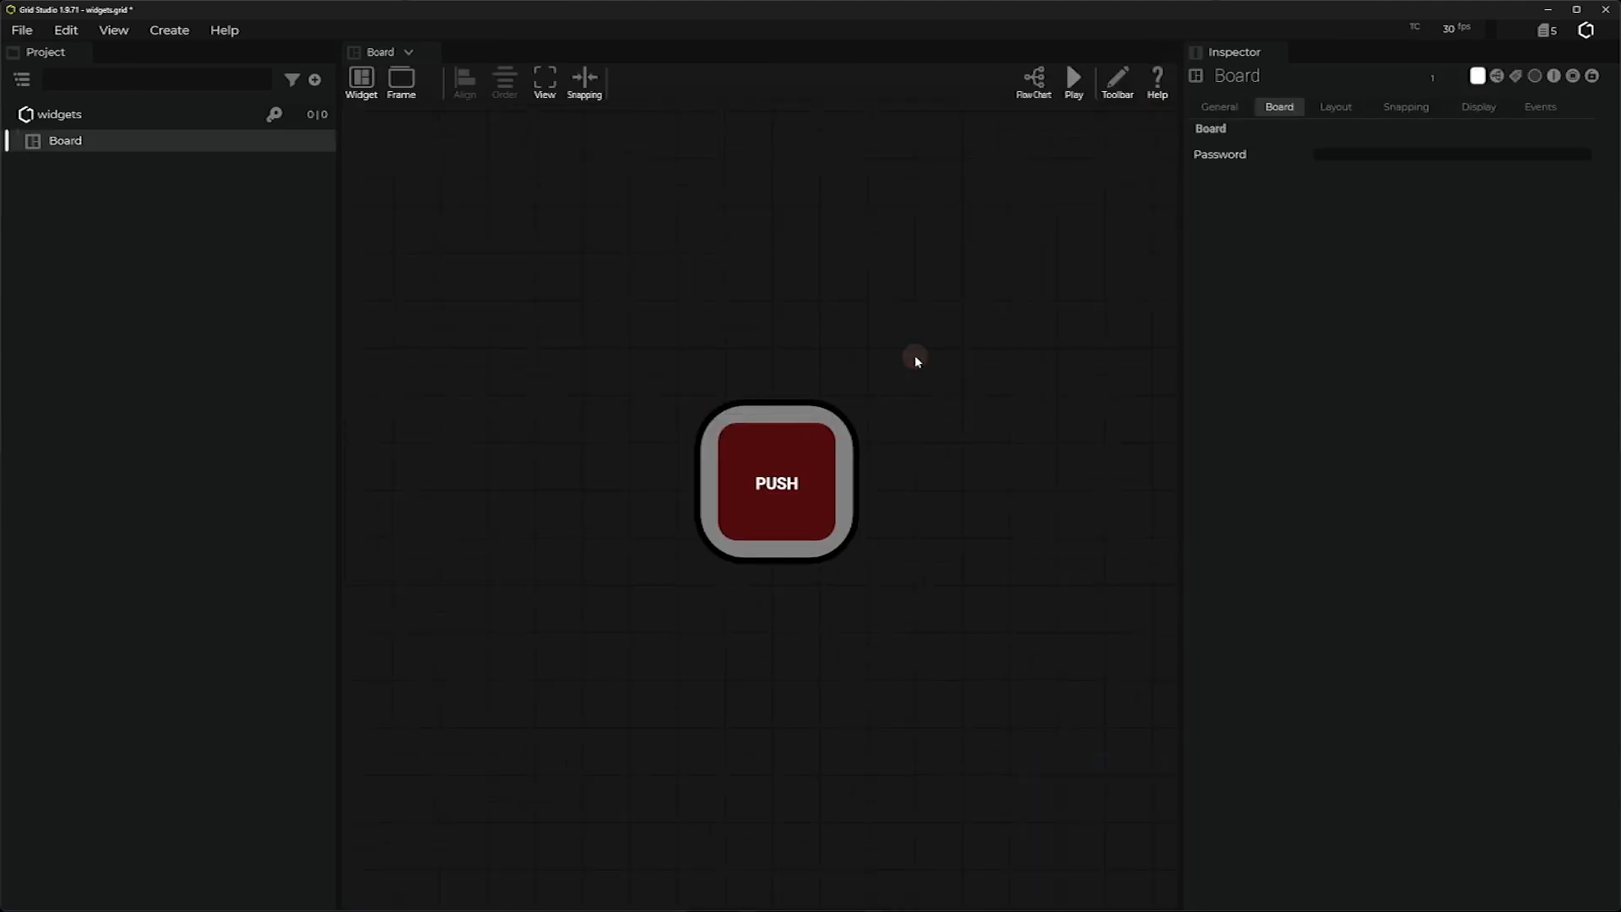
left_click(1072, 84)
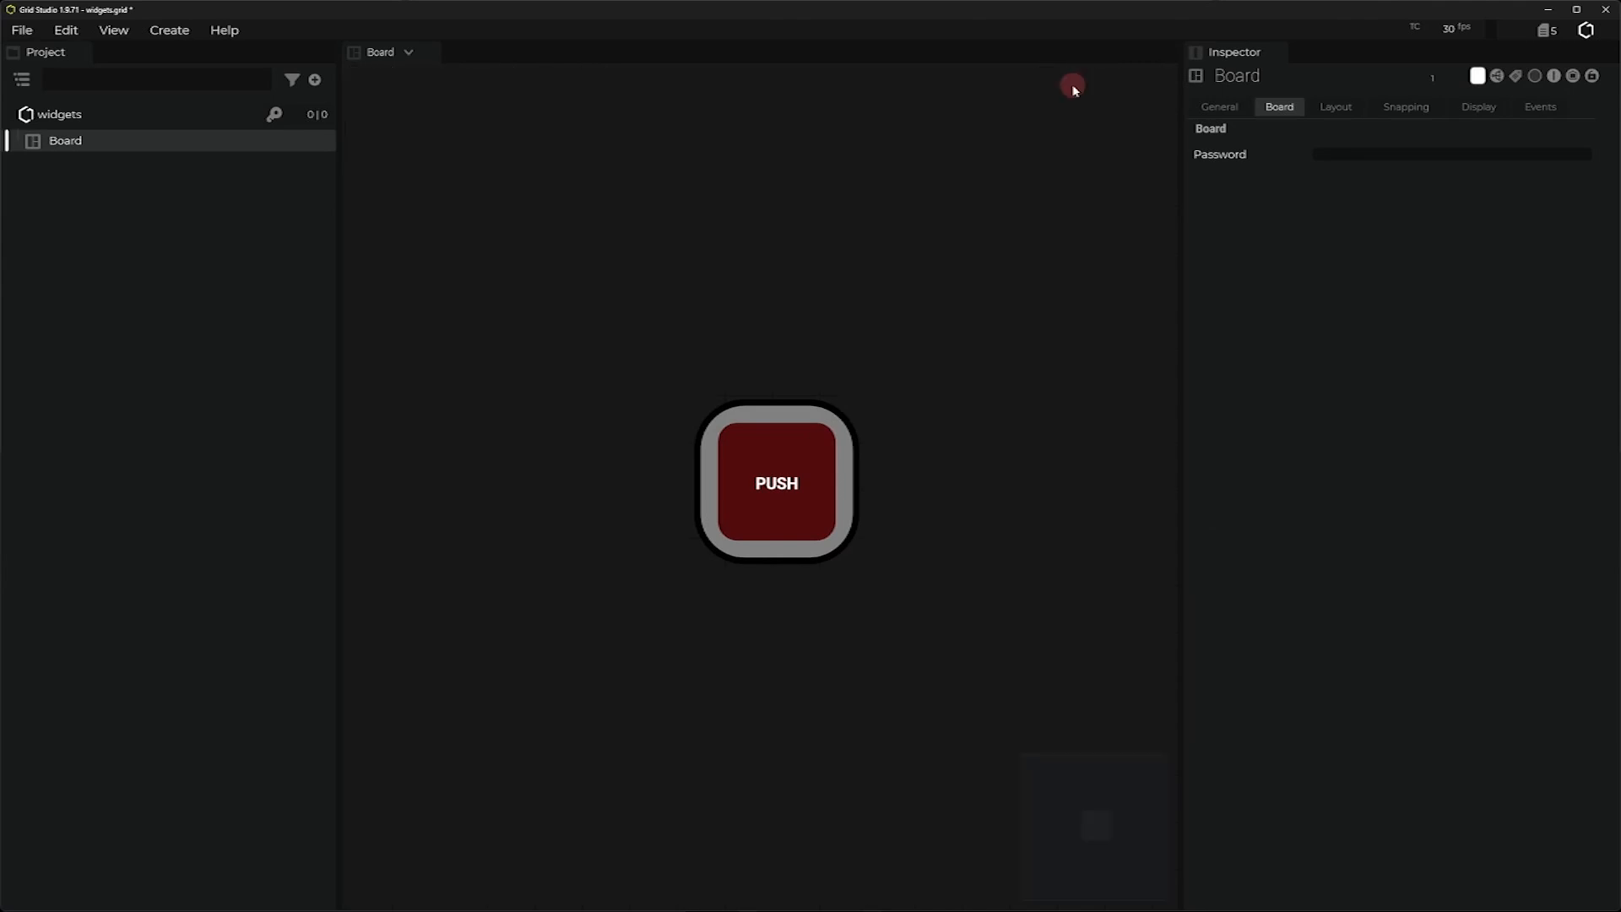
left_click(768, 492)
key("Escape")
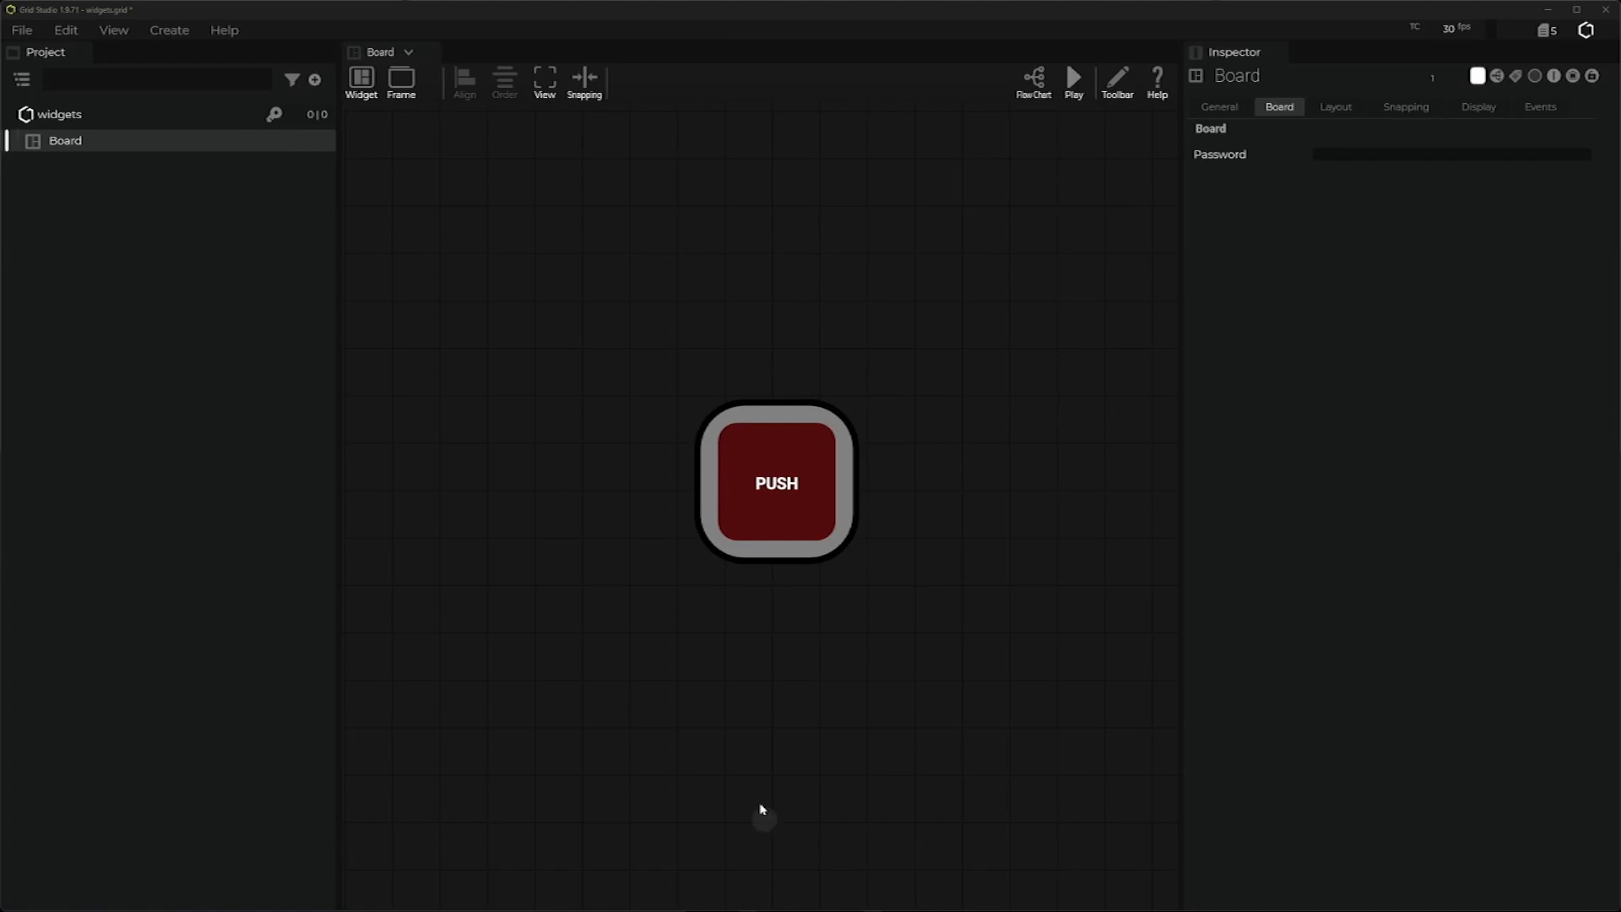
Reopen the widget in its editor and view the properties of the Rectangle and the Label.
right_click(795, 411)
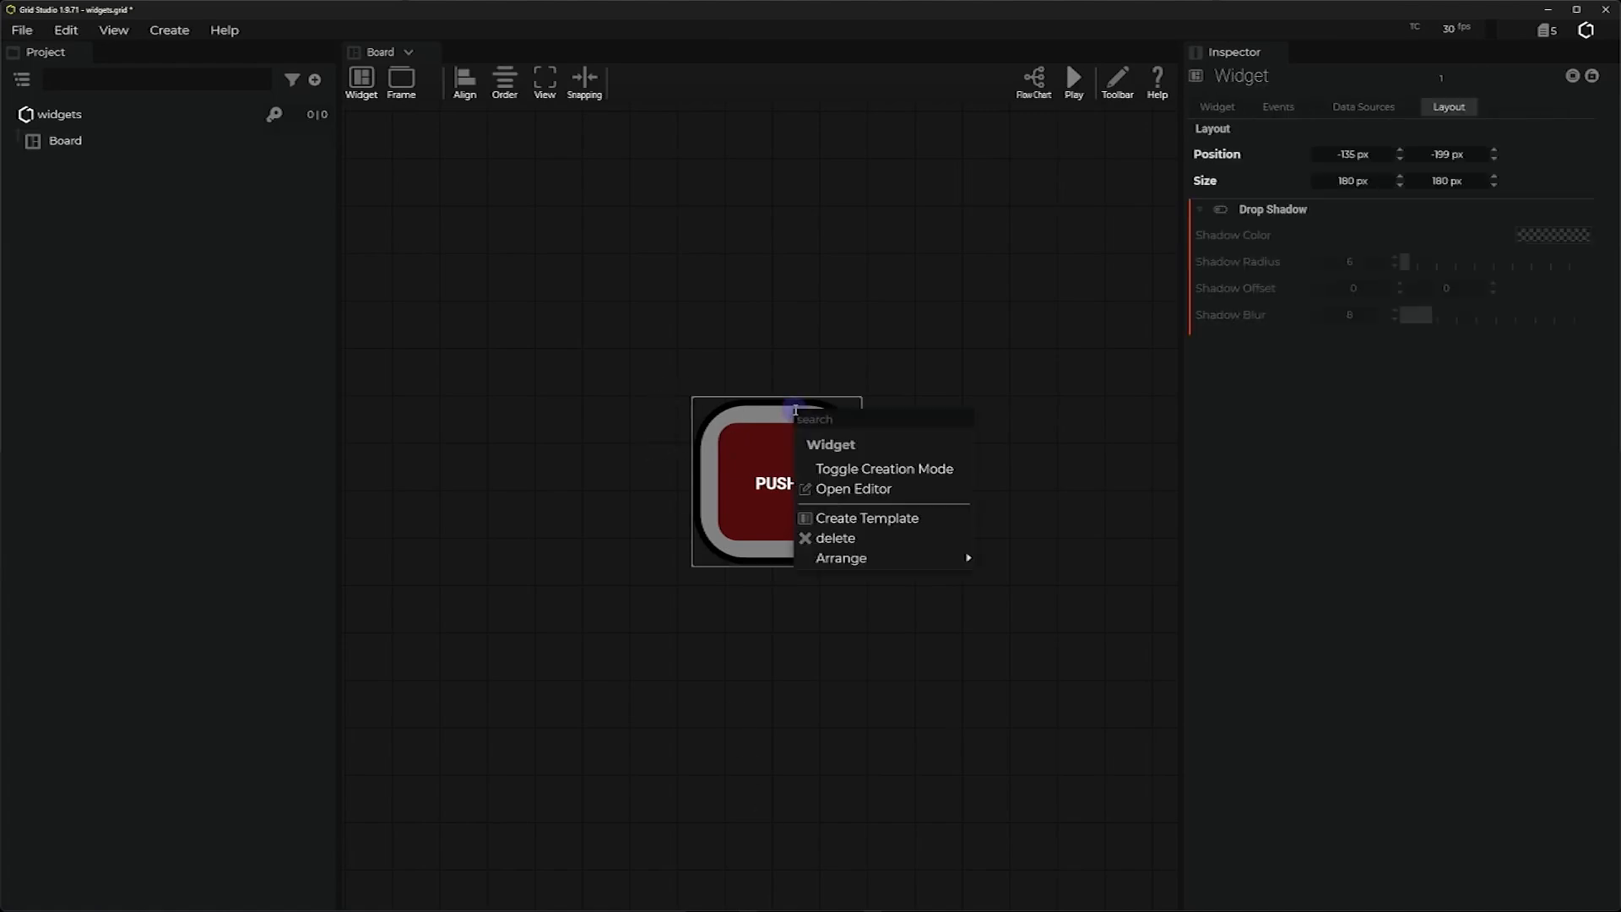
left_click(853, 489)
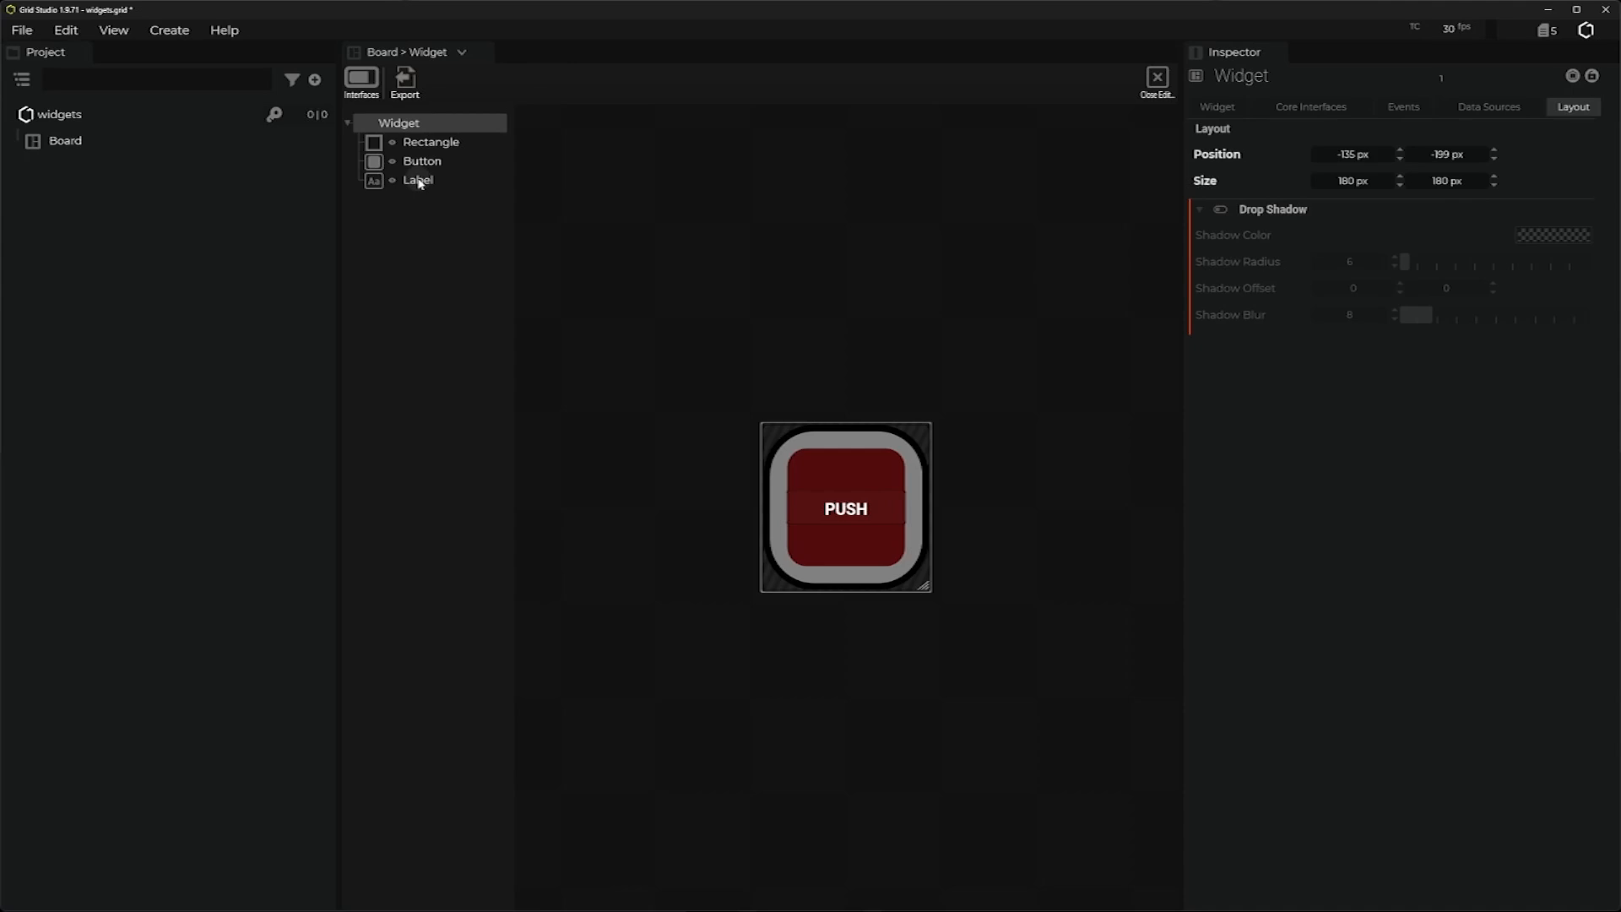
left_click(422, 142)
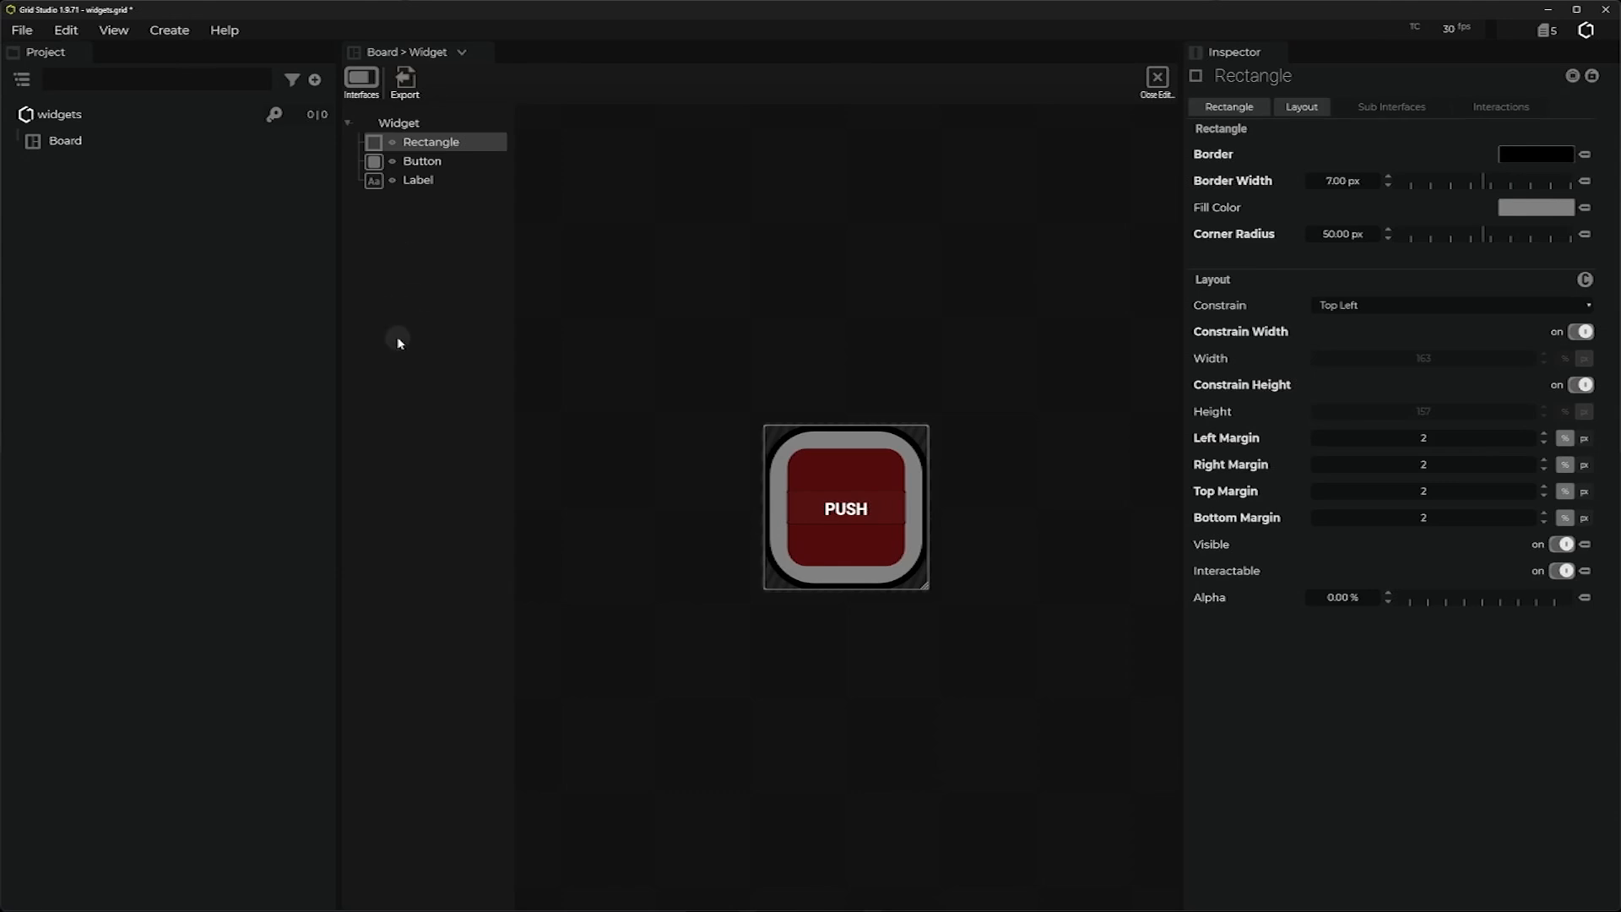
left_click(419, 183)
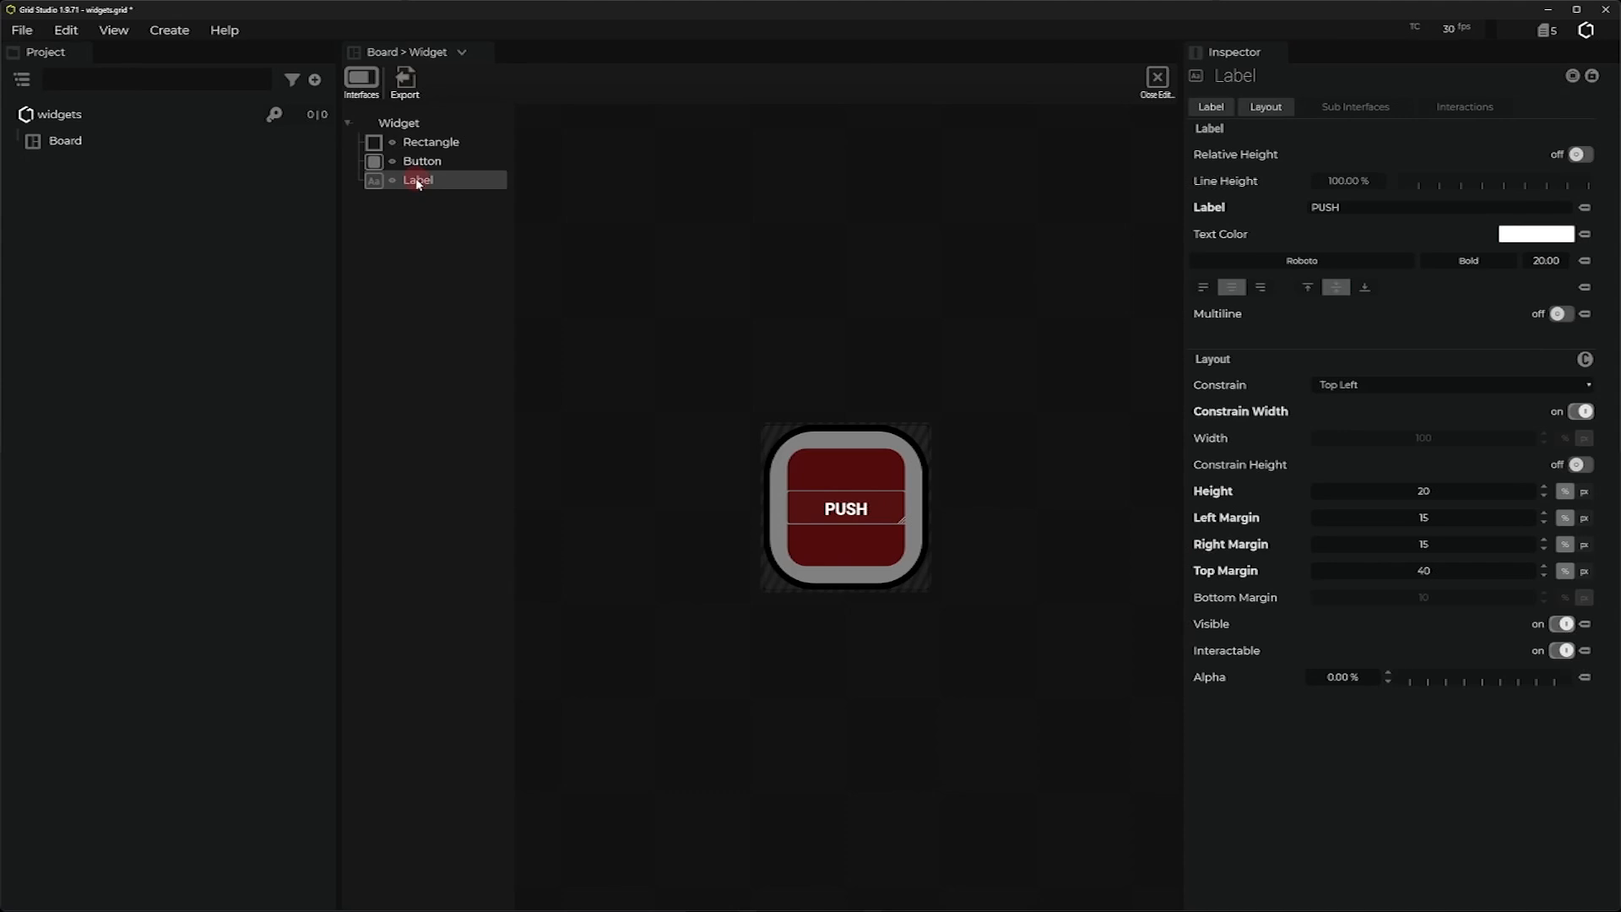
Move the Label above the Button in the element list and toggle the visibility of both off and on.
left_click_drag(417, 182, 418, 154)
left_click(359, 161)
left_click(426, 182)
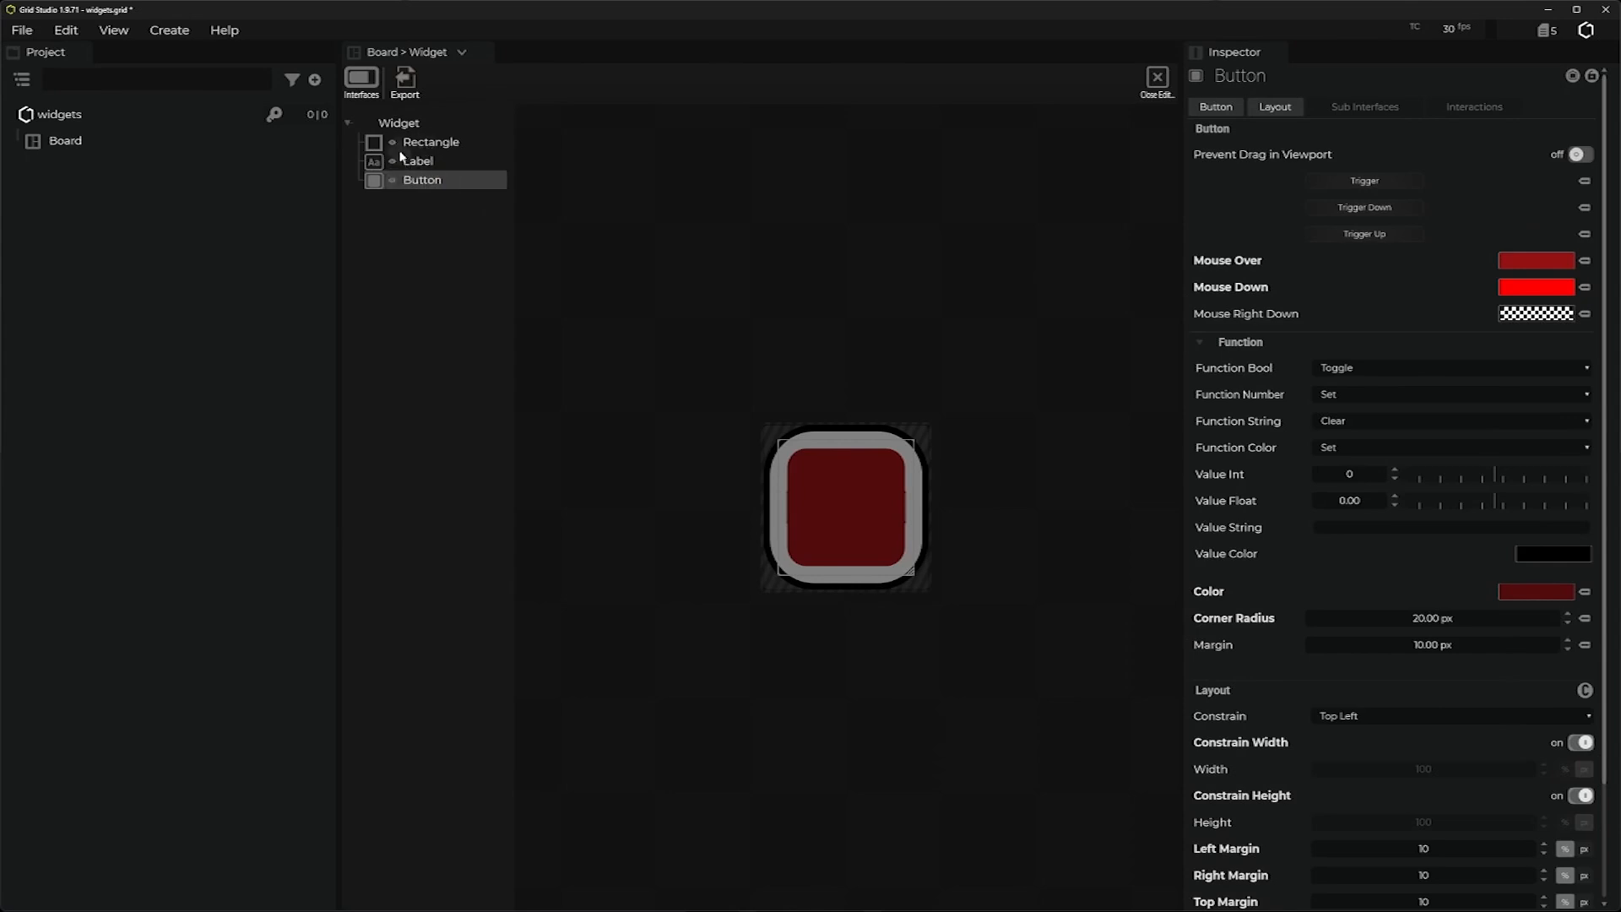
left_click(393, 181)
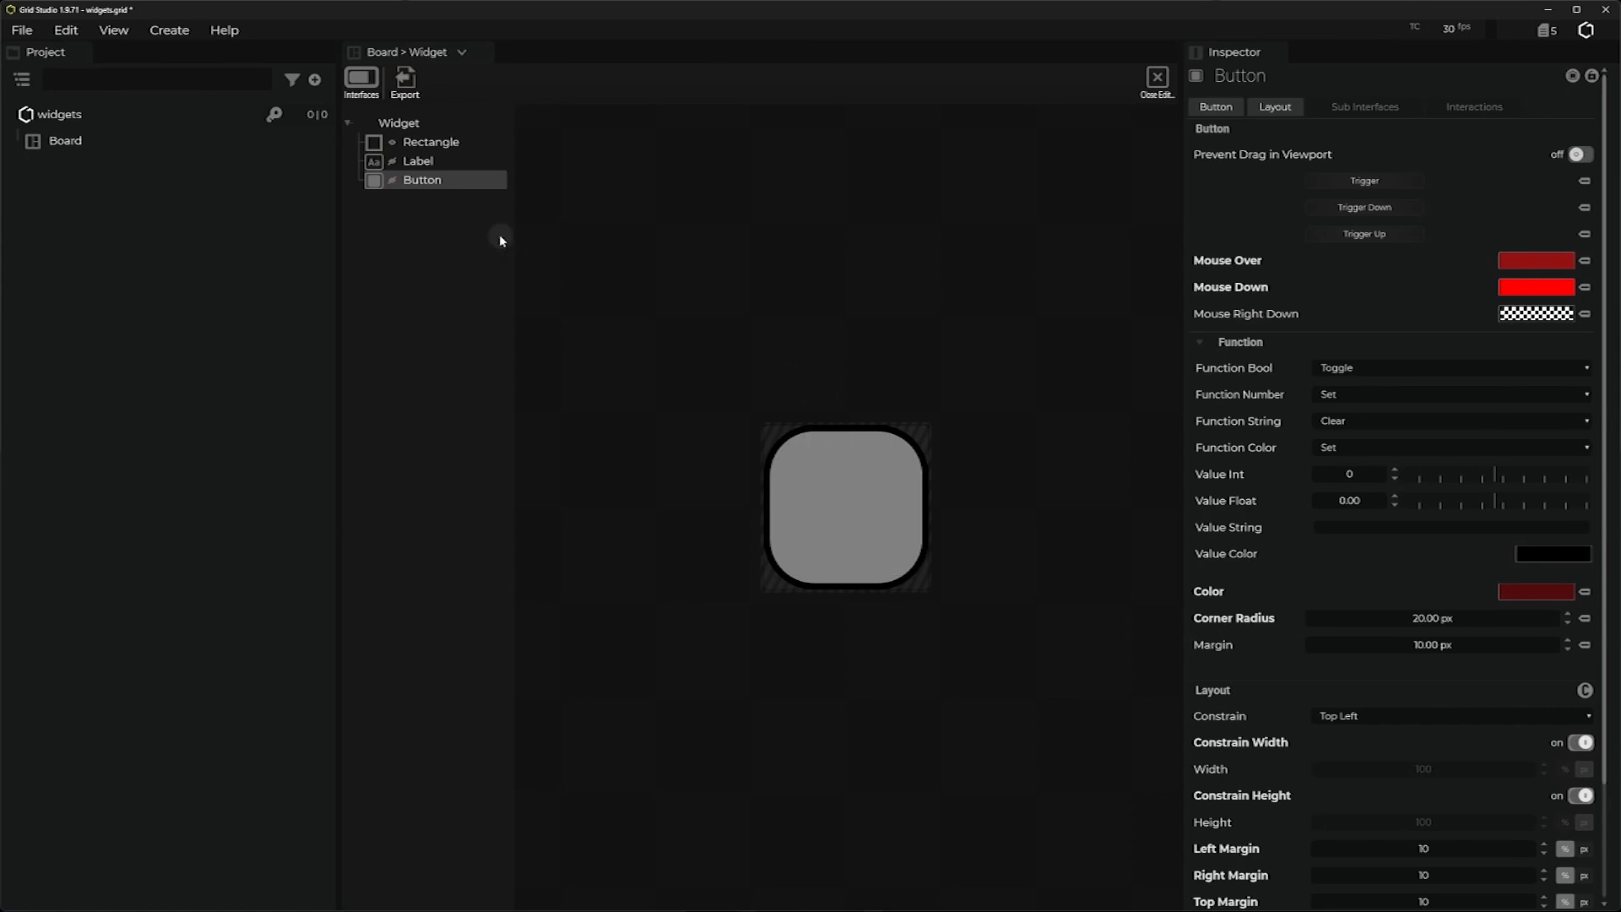
left_click(393, 160)
left_click(392, 180)
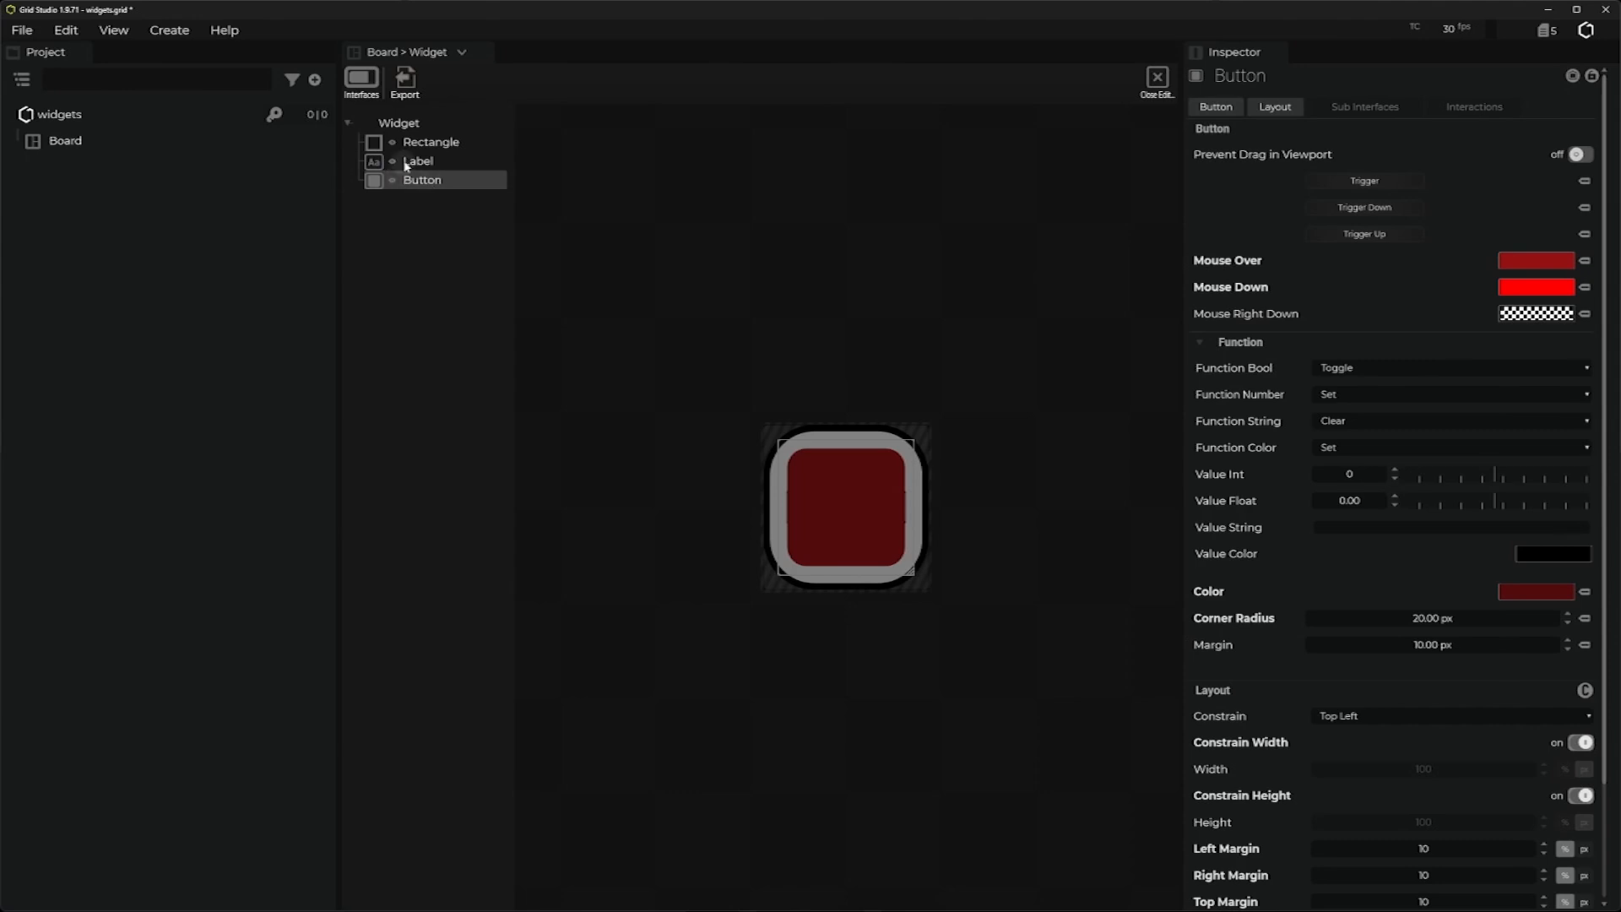
Nest the Button under the Label and move it back out between the Rectangle and the Label.
mouse_move(412, 161)
left_mouse_down()
mouse_move(406, 190)
mouse_move(408, 157)
mouse_move(427, 180)
mouse_move(429, 165)
left_mouse_up()
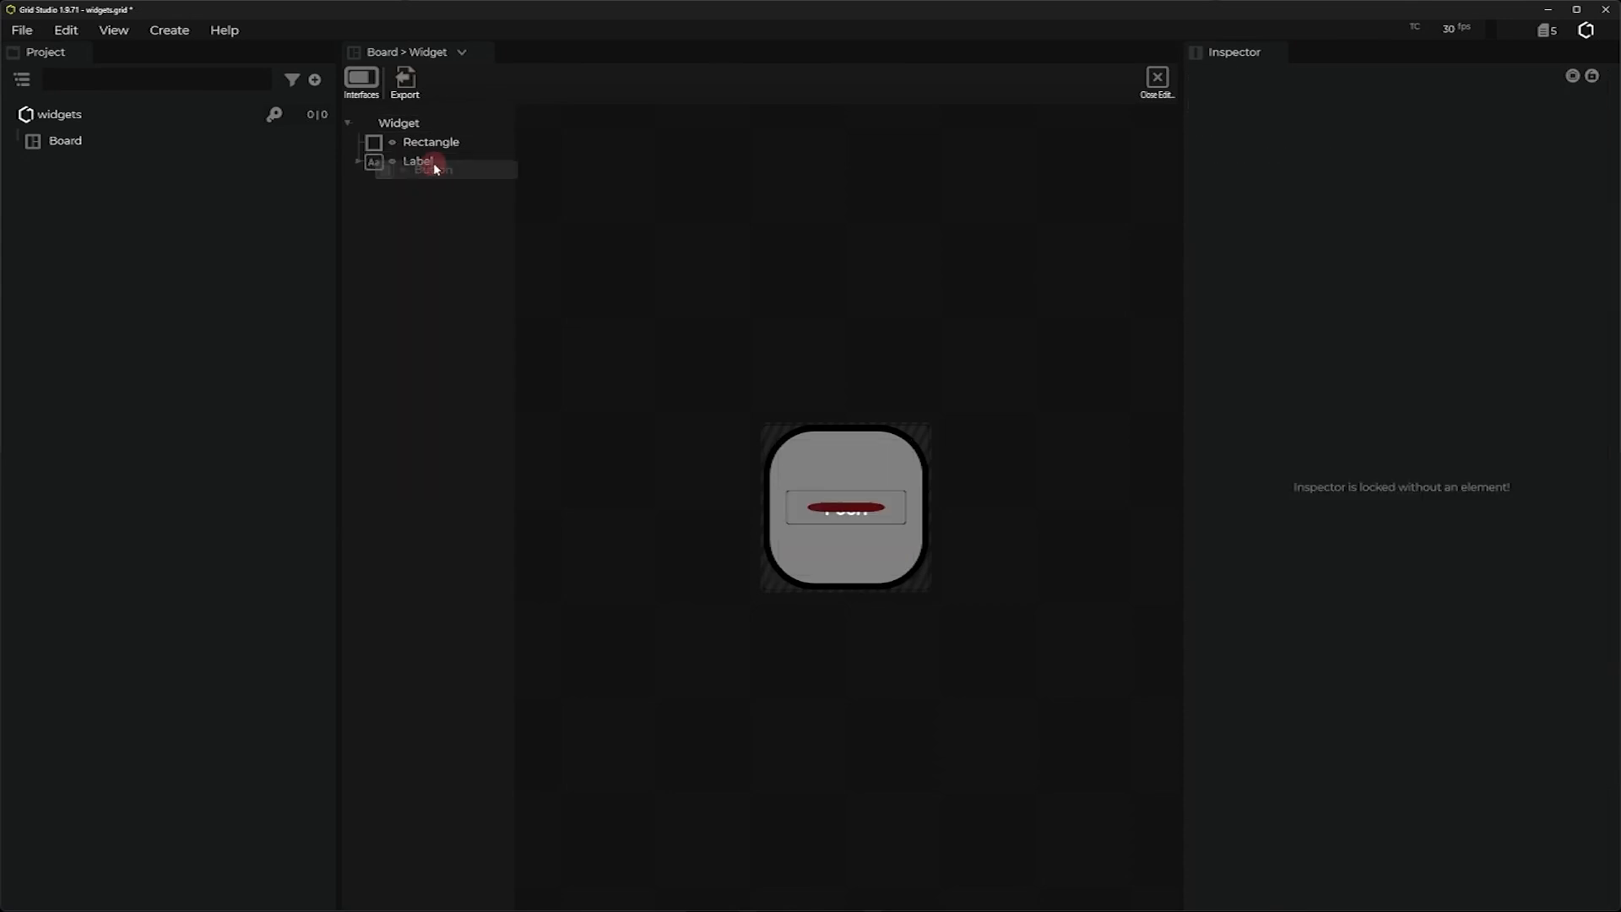
left_click(355, 161)
left_click_drag(426, 180, 426, 161)
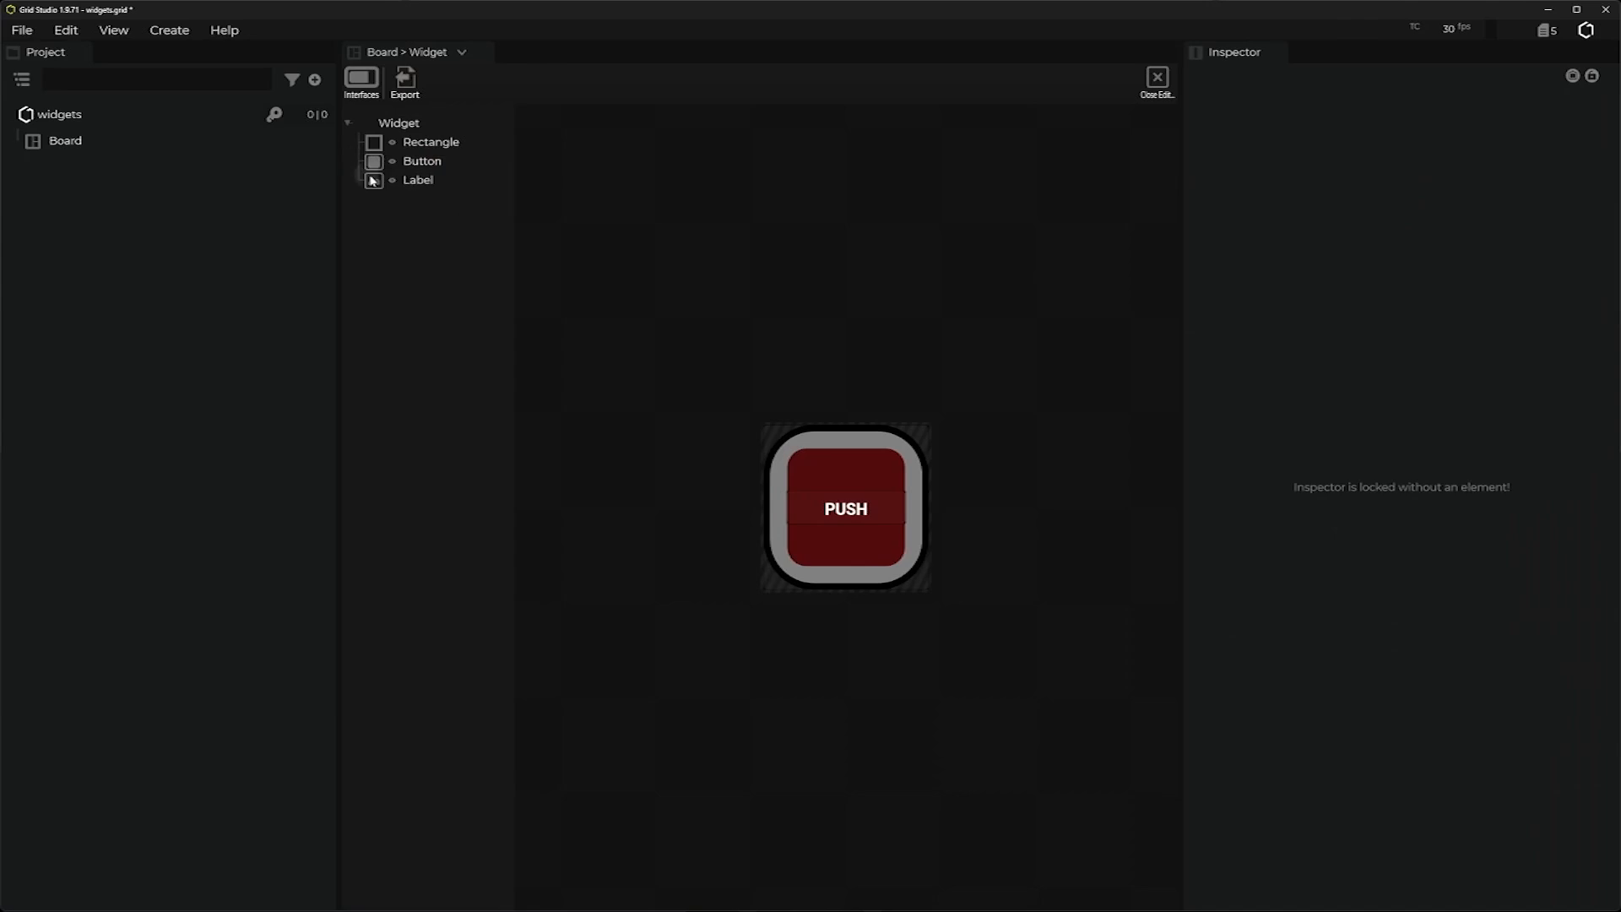
Turn off Interactable for the Label and try the button through the PUSH text.
left_click(422, 162)
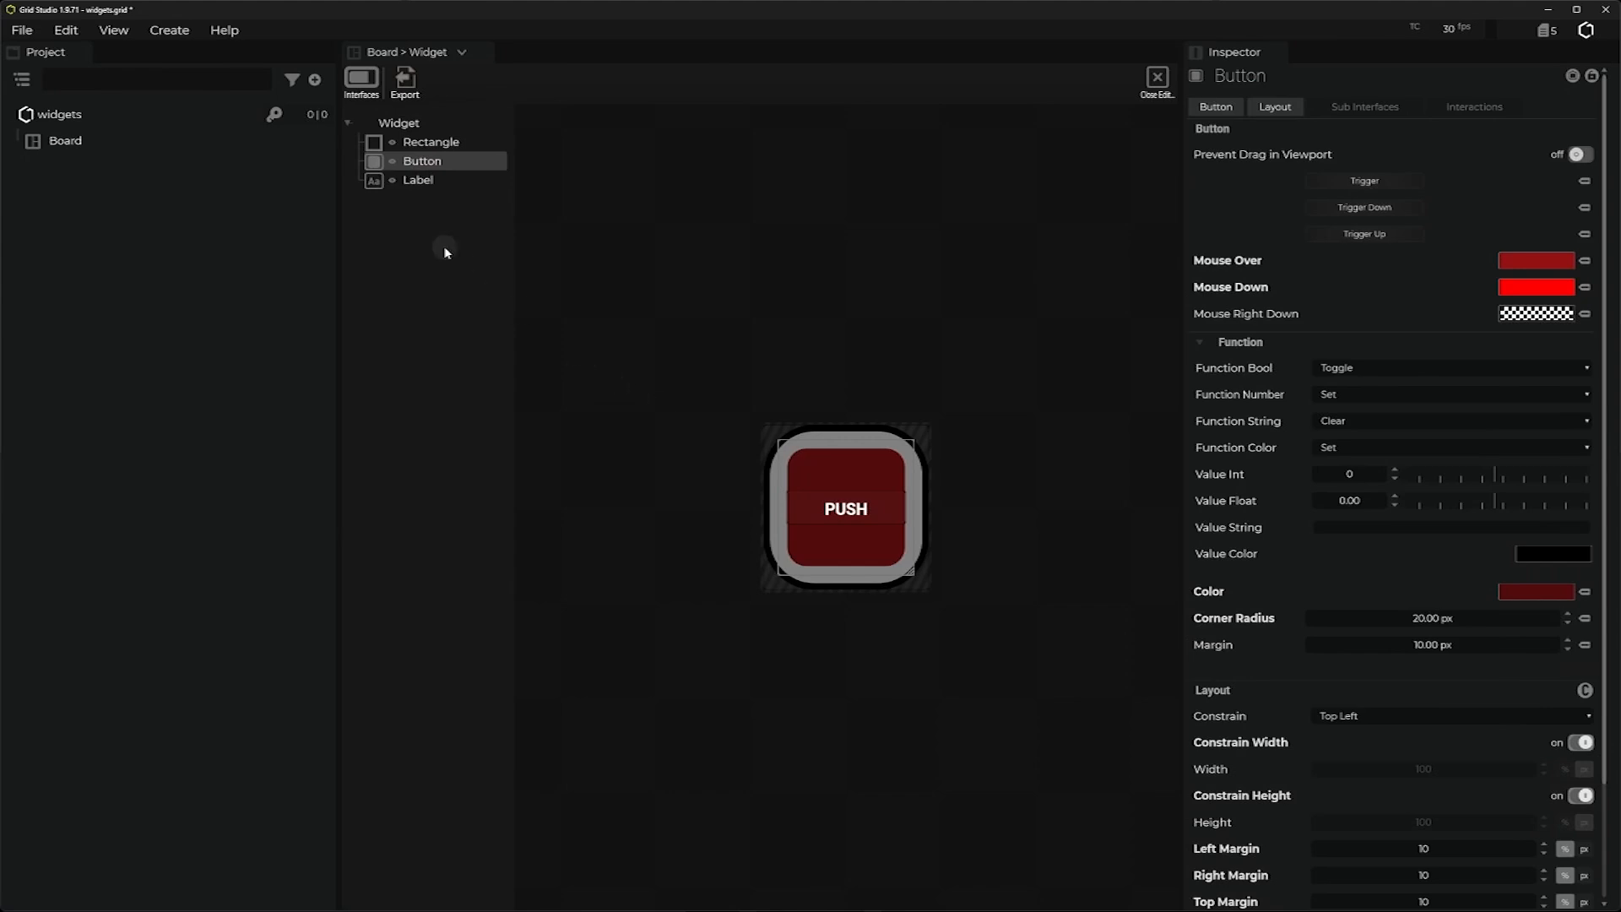
left_click(415, 181)
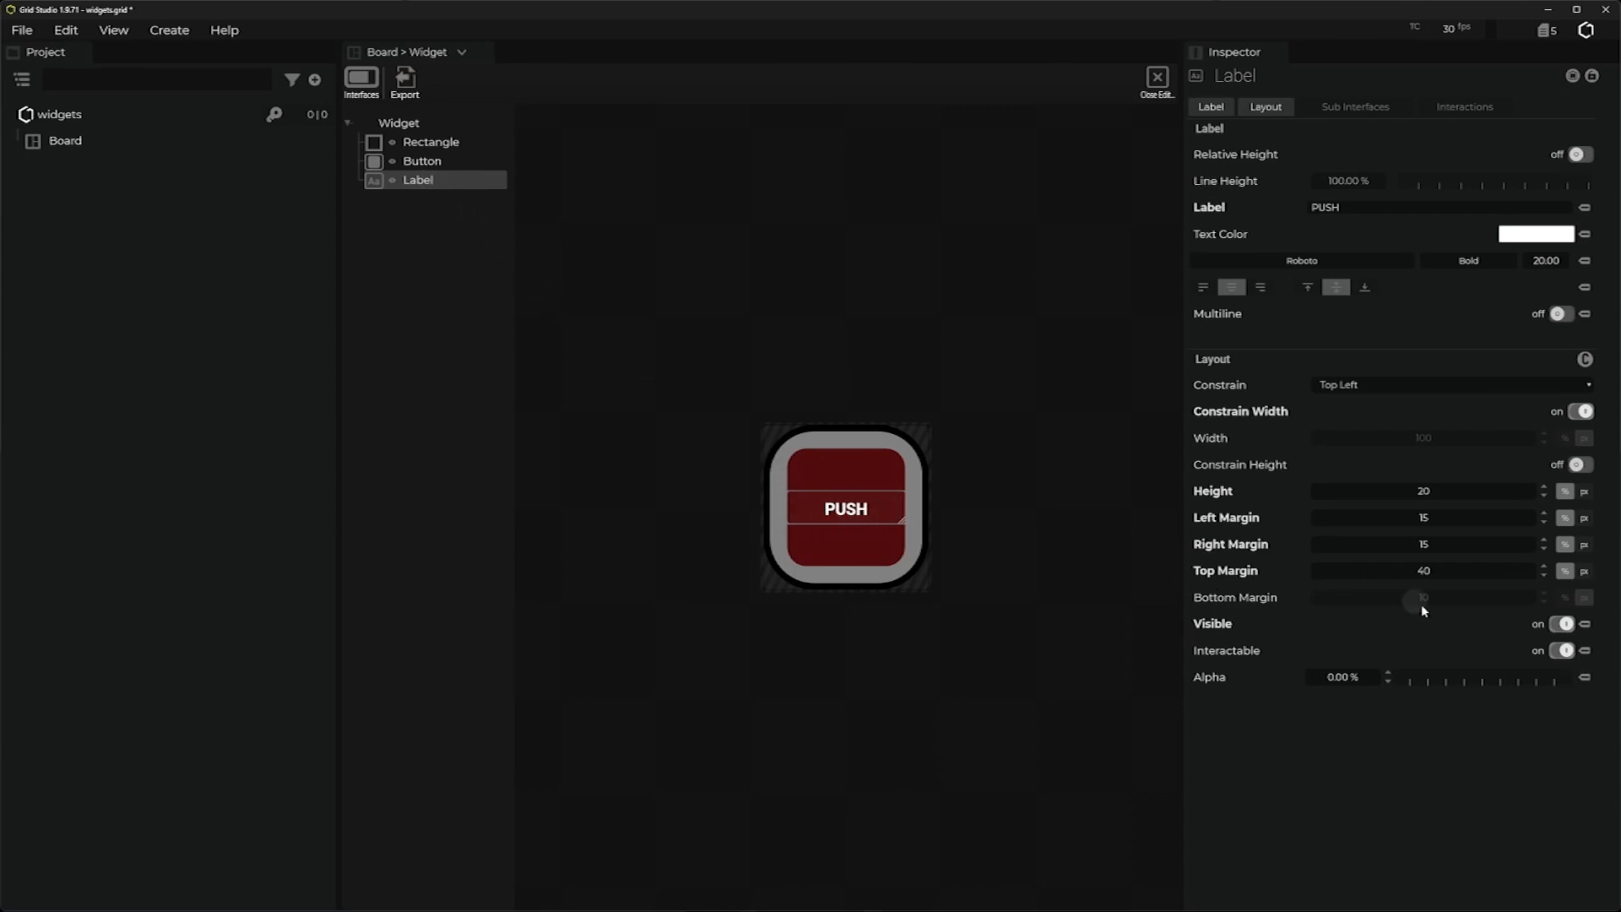
left_click(1554, 650)
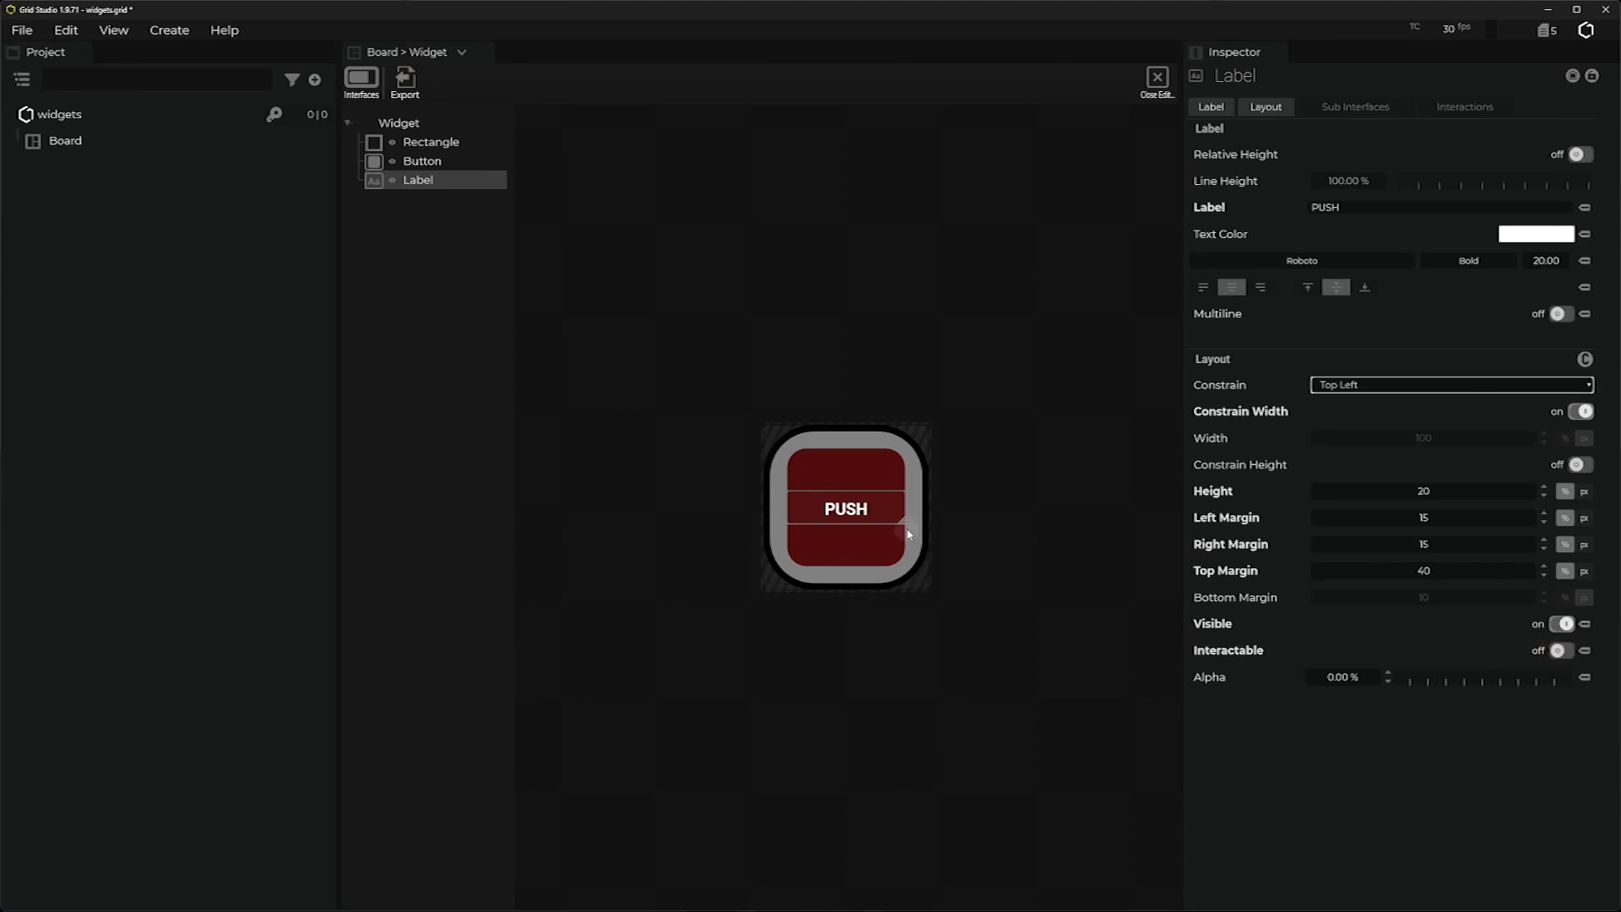
left_click(855, 510)
Turn off Interactable for the Rectangle.
left_click(426, 162)
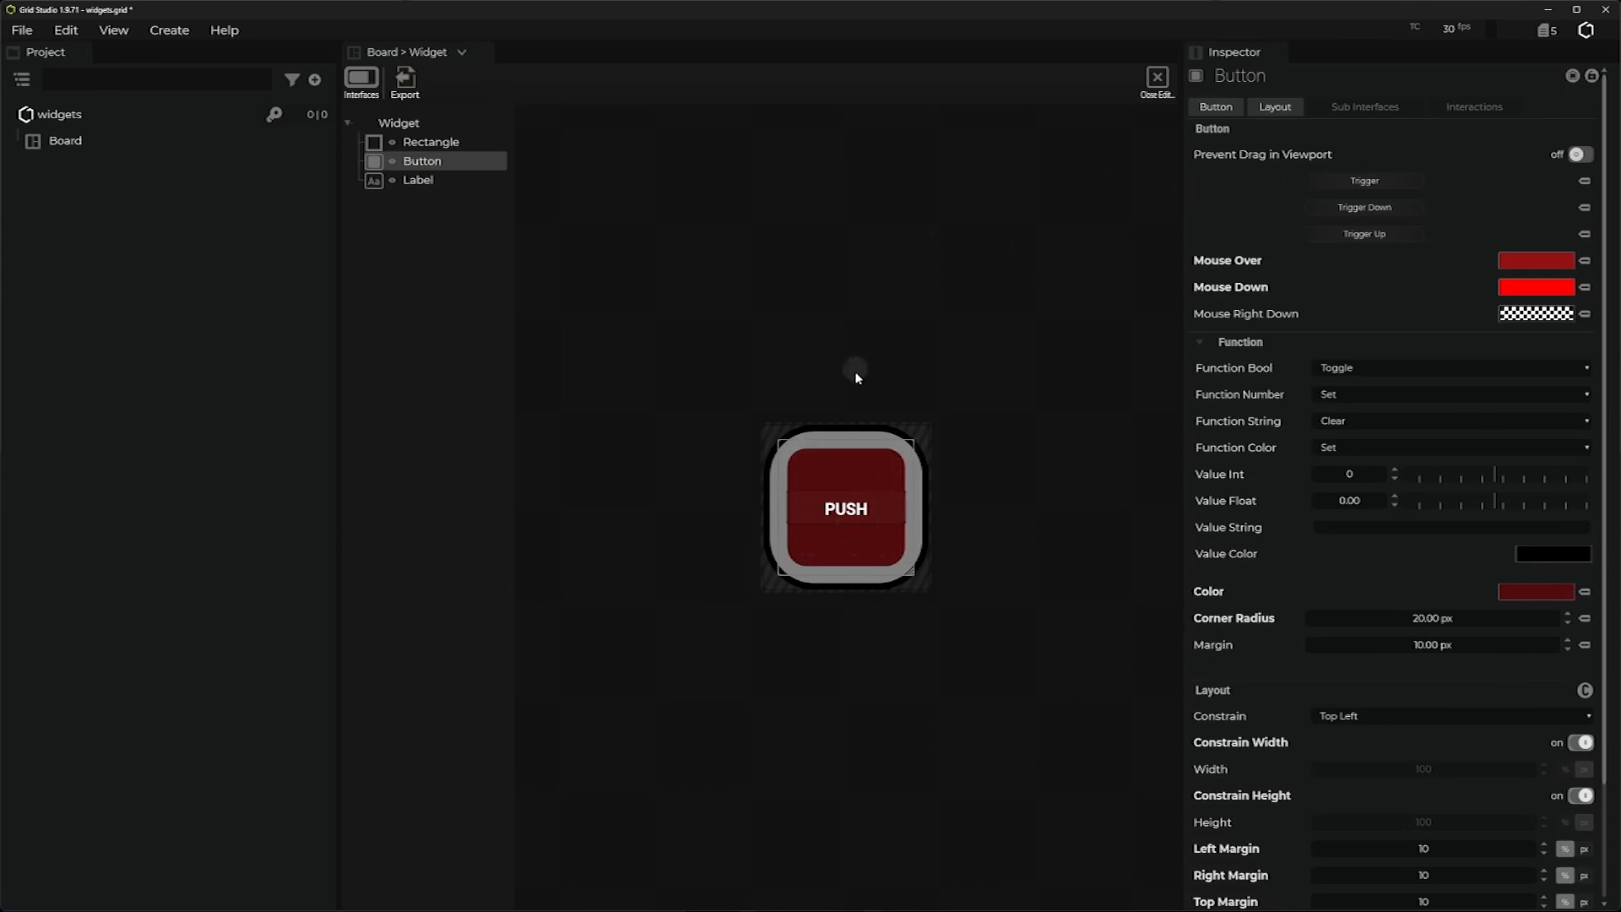
left_click(450, 145)
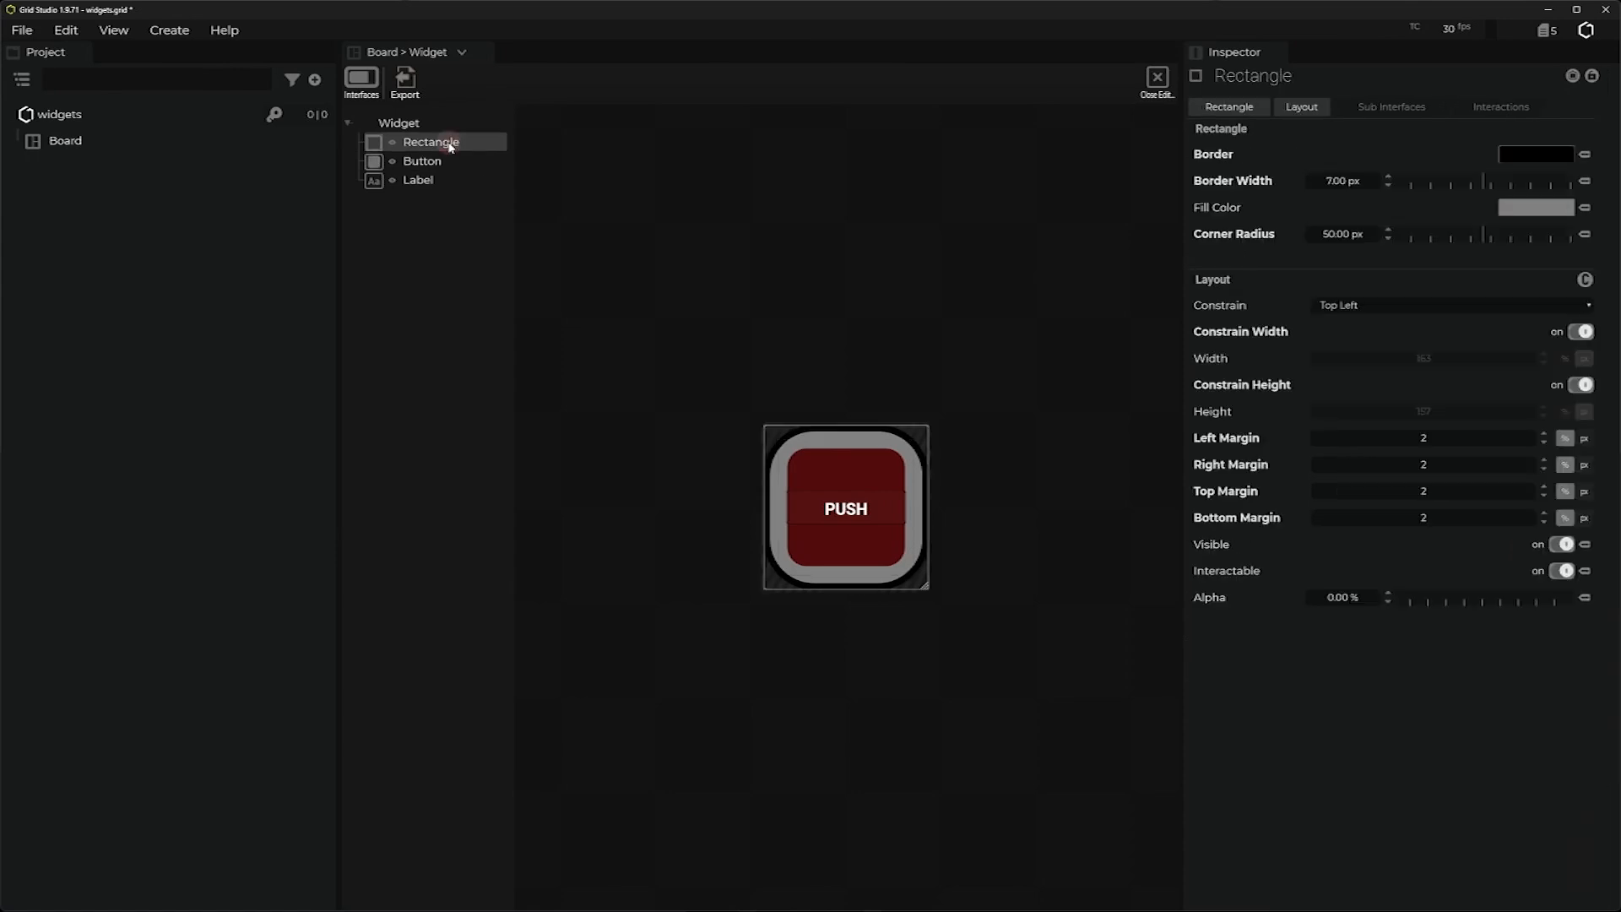
left_click(1563, 571)
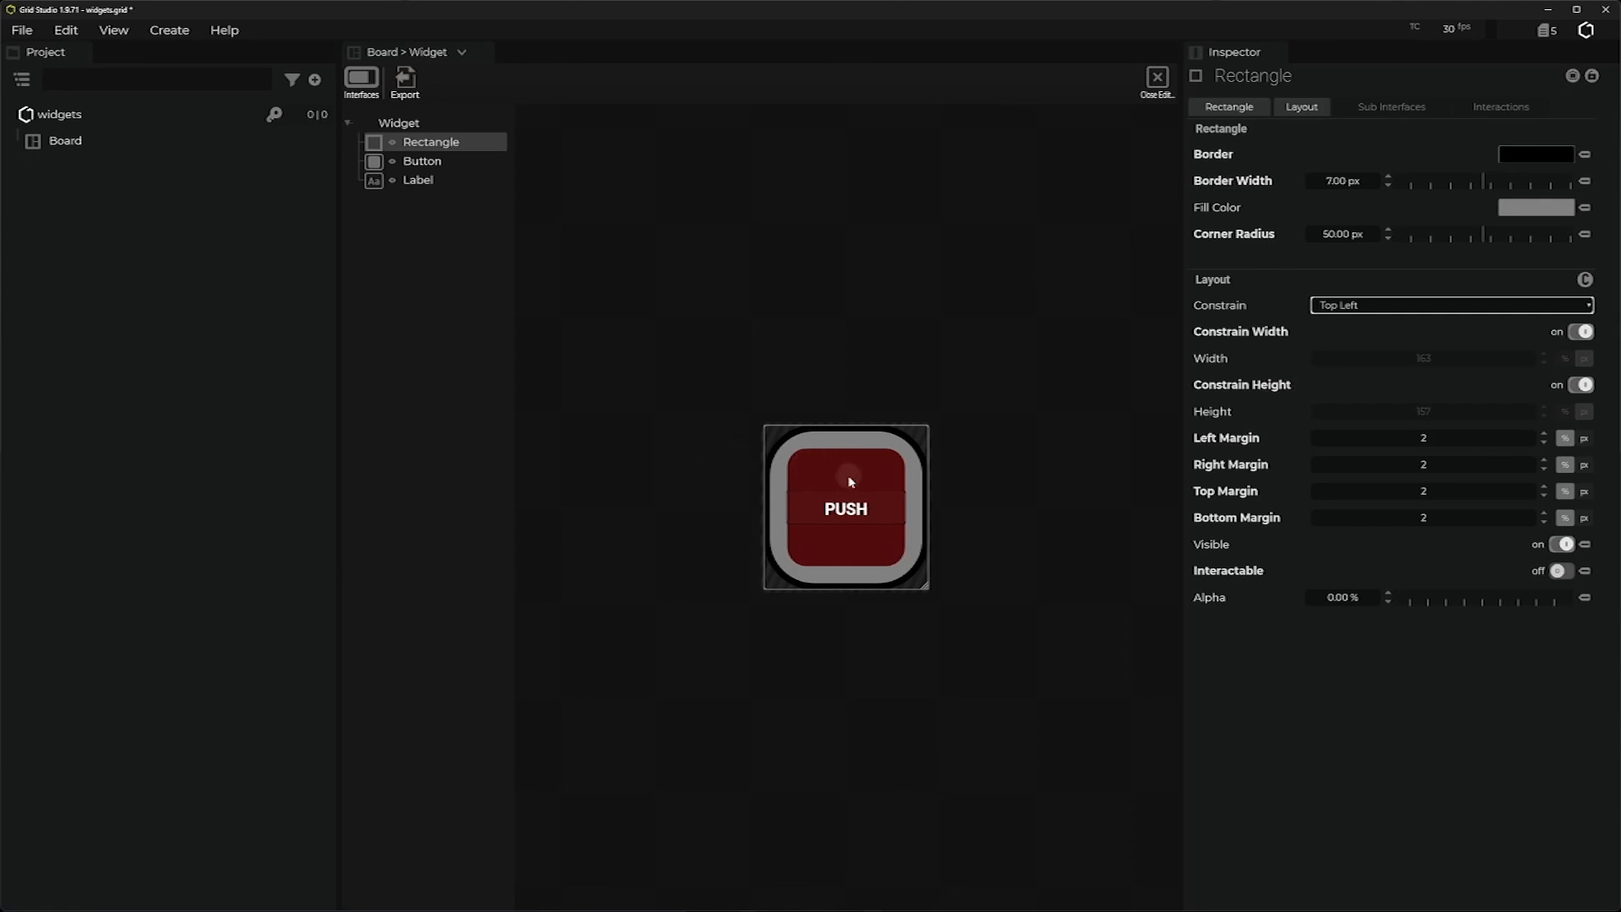
Close the widget editor, select the PUSH widget on the board and move it slightly.
left_click(1157, 78)
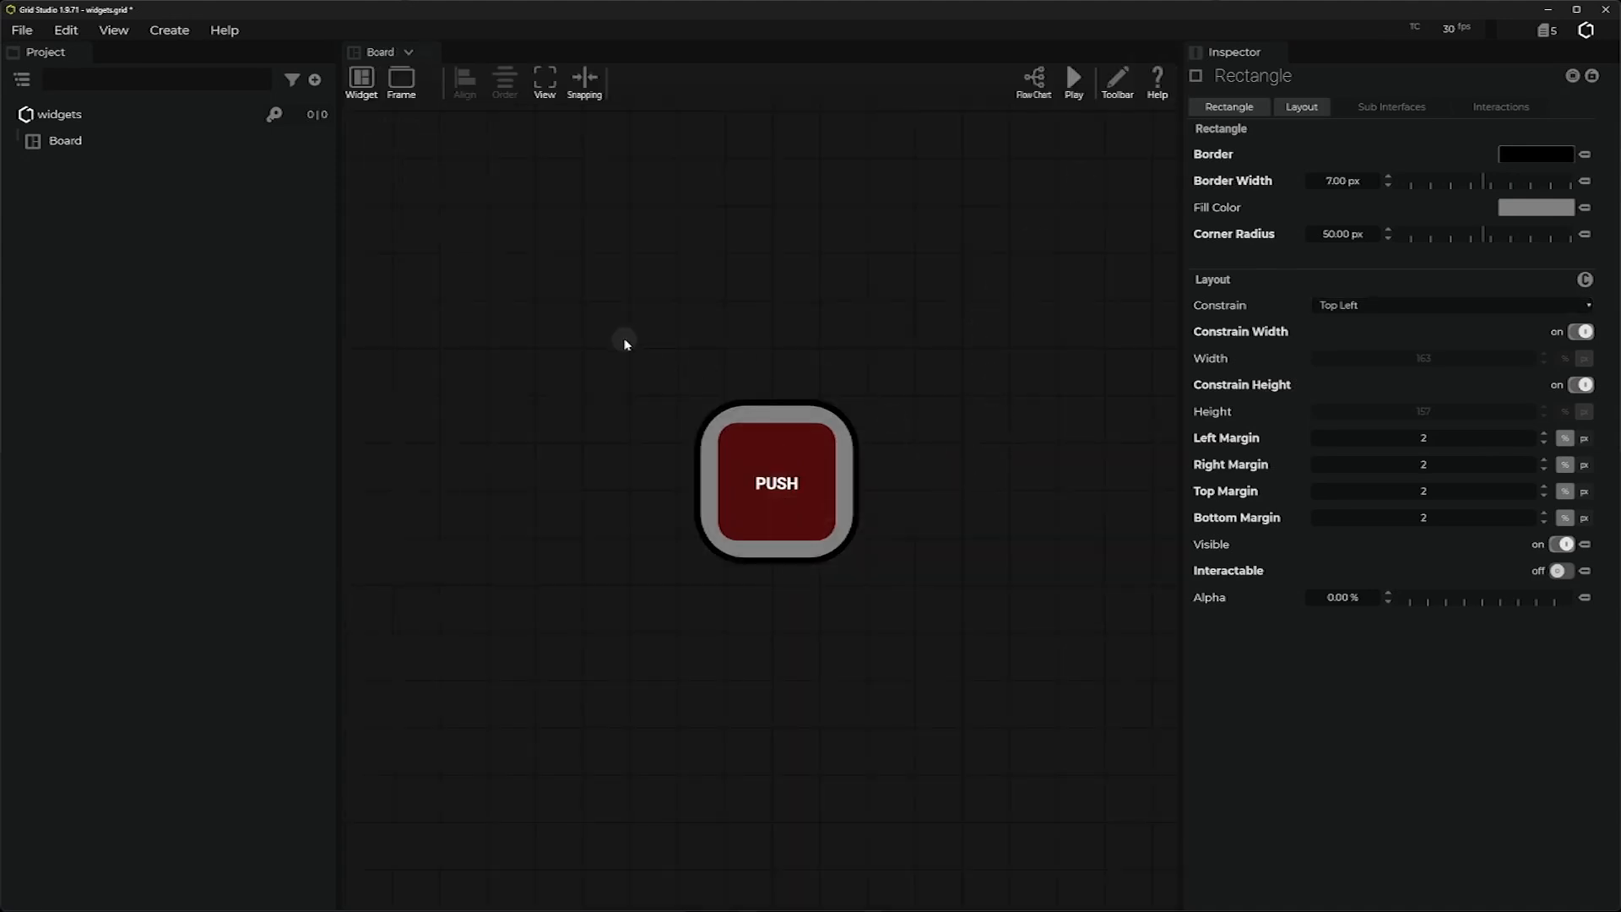
left_click_drag(604, 321, 928, 624)
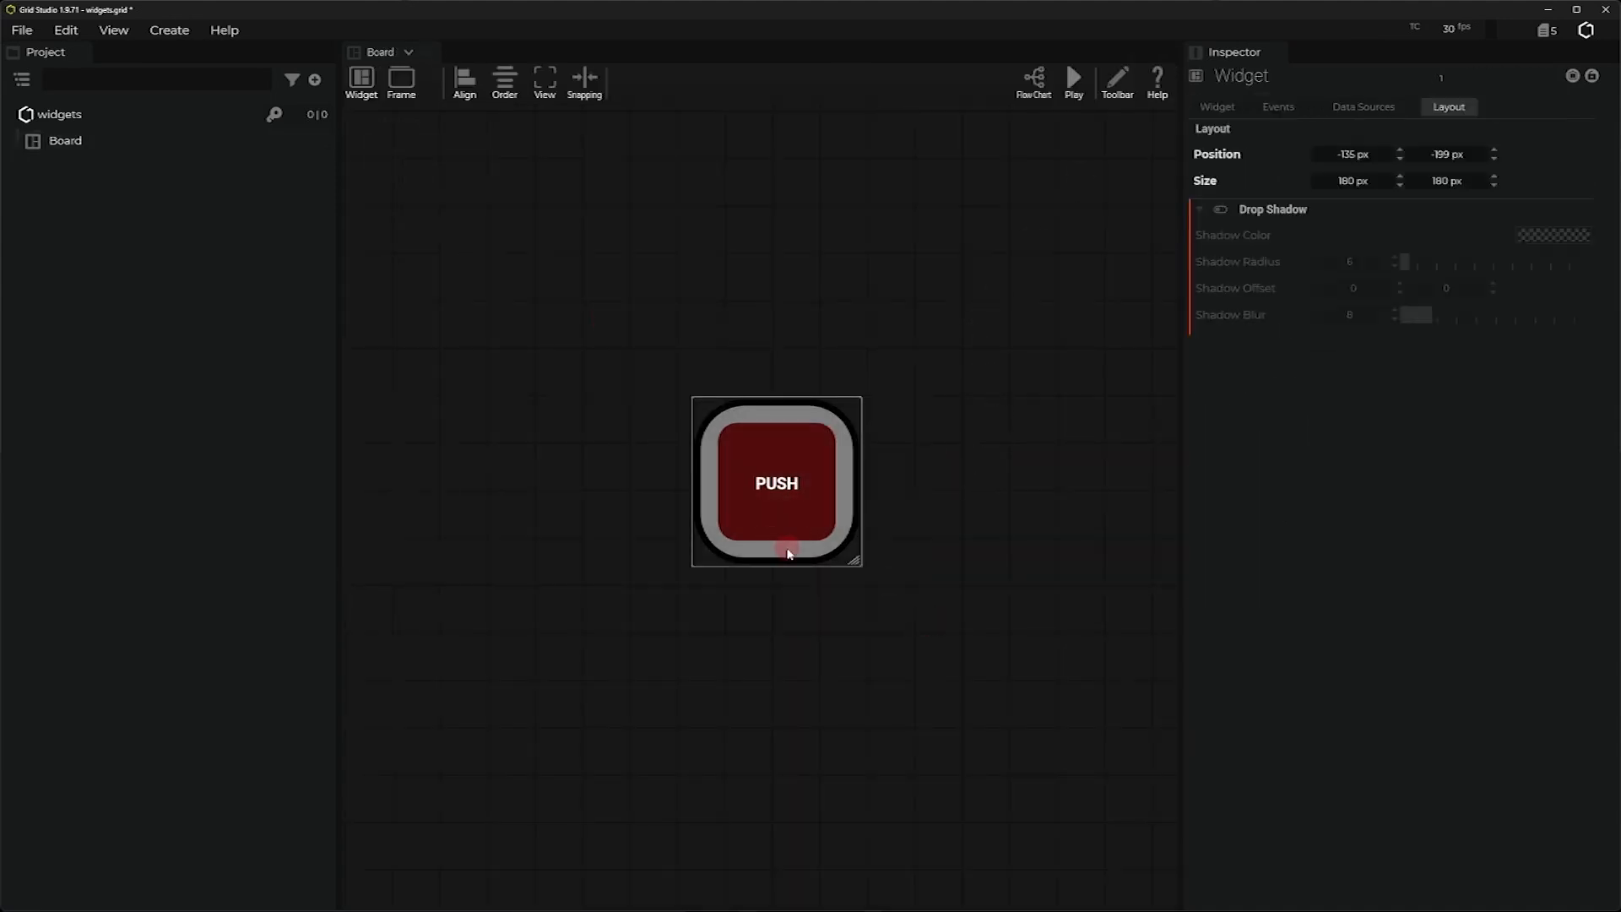
left_click_drag(786, 553, 808, 547)
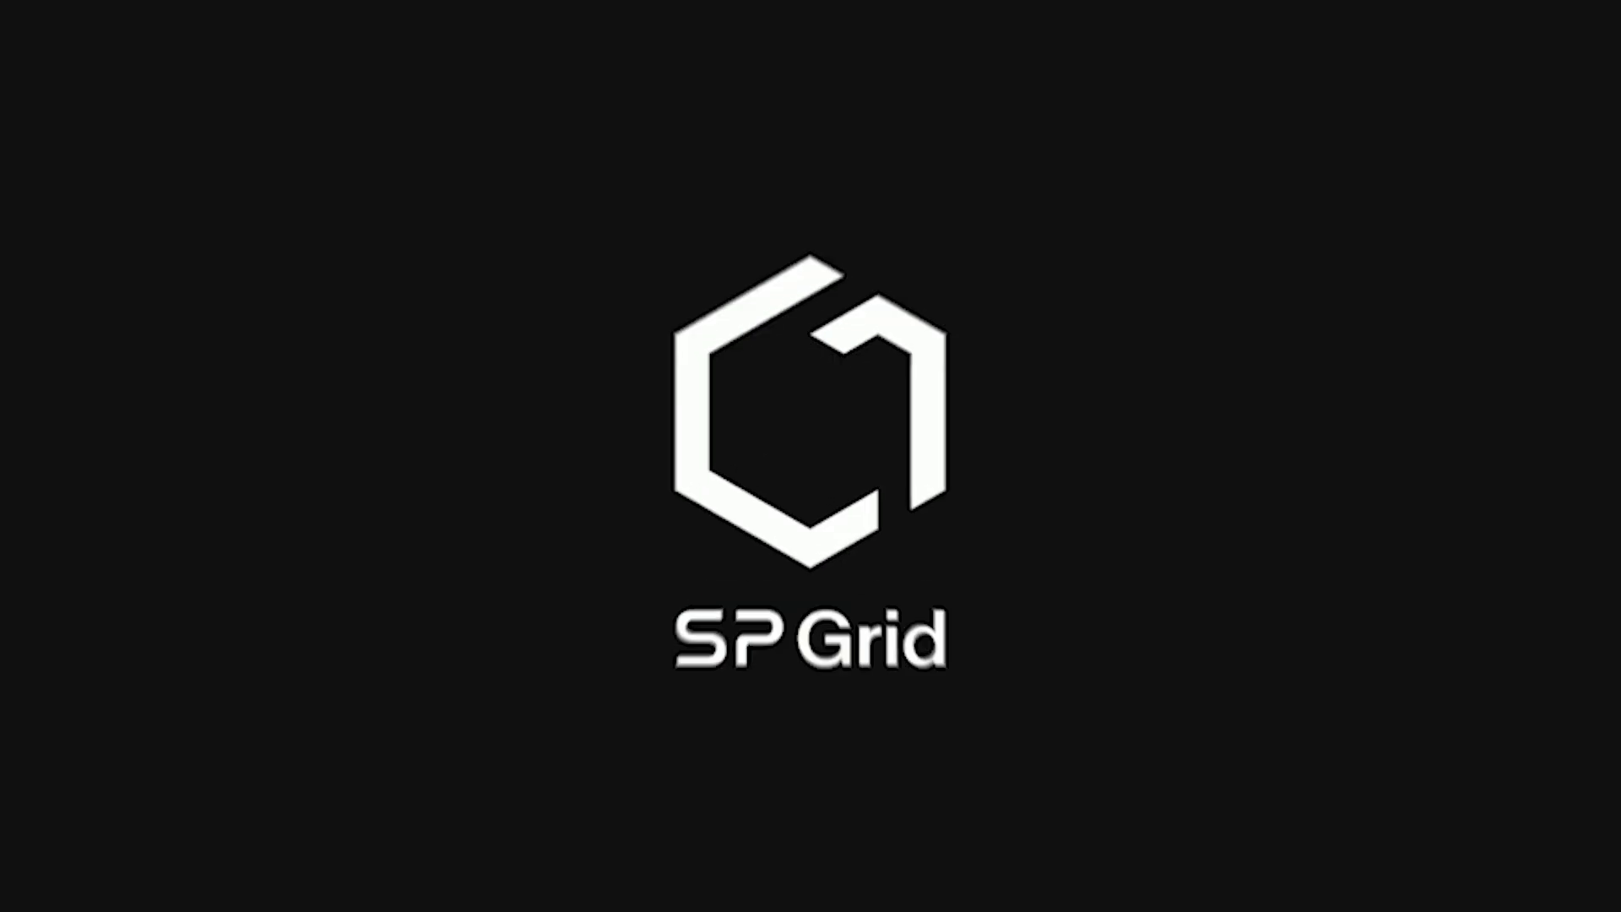